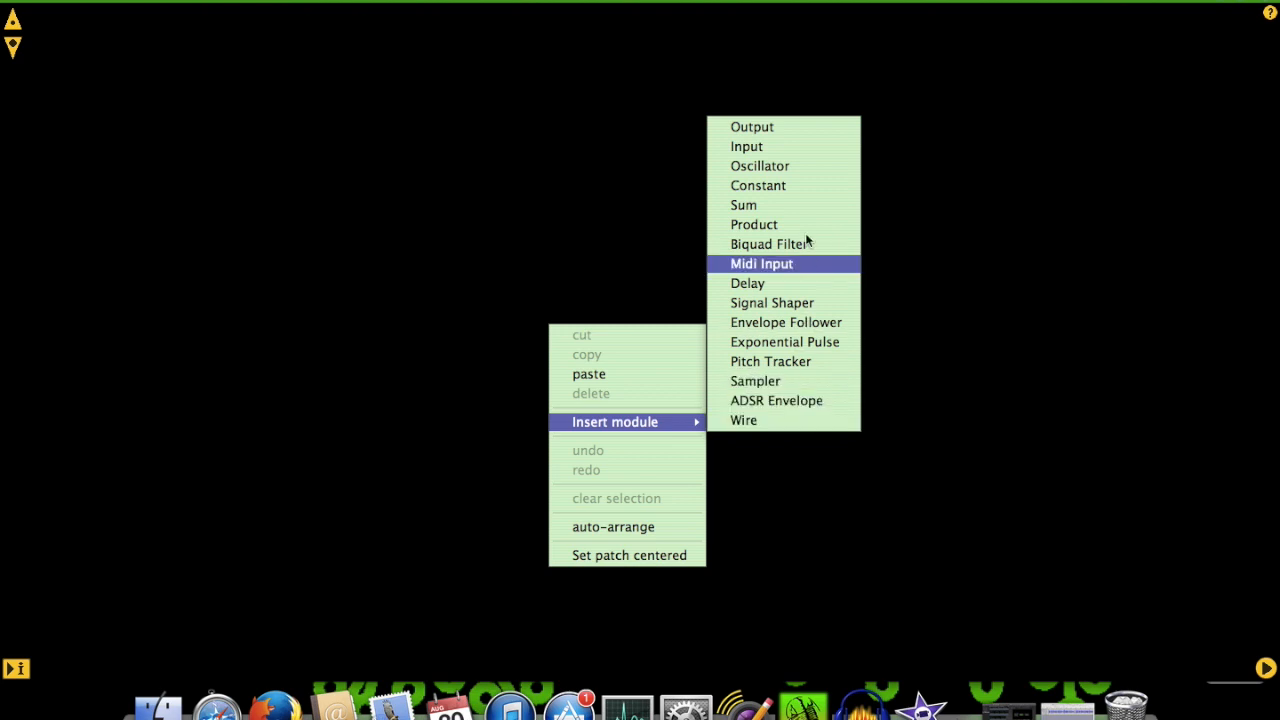
# - Insert an Output module and move it to the far left of the empty patch
pyautogui.click(786, 128)
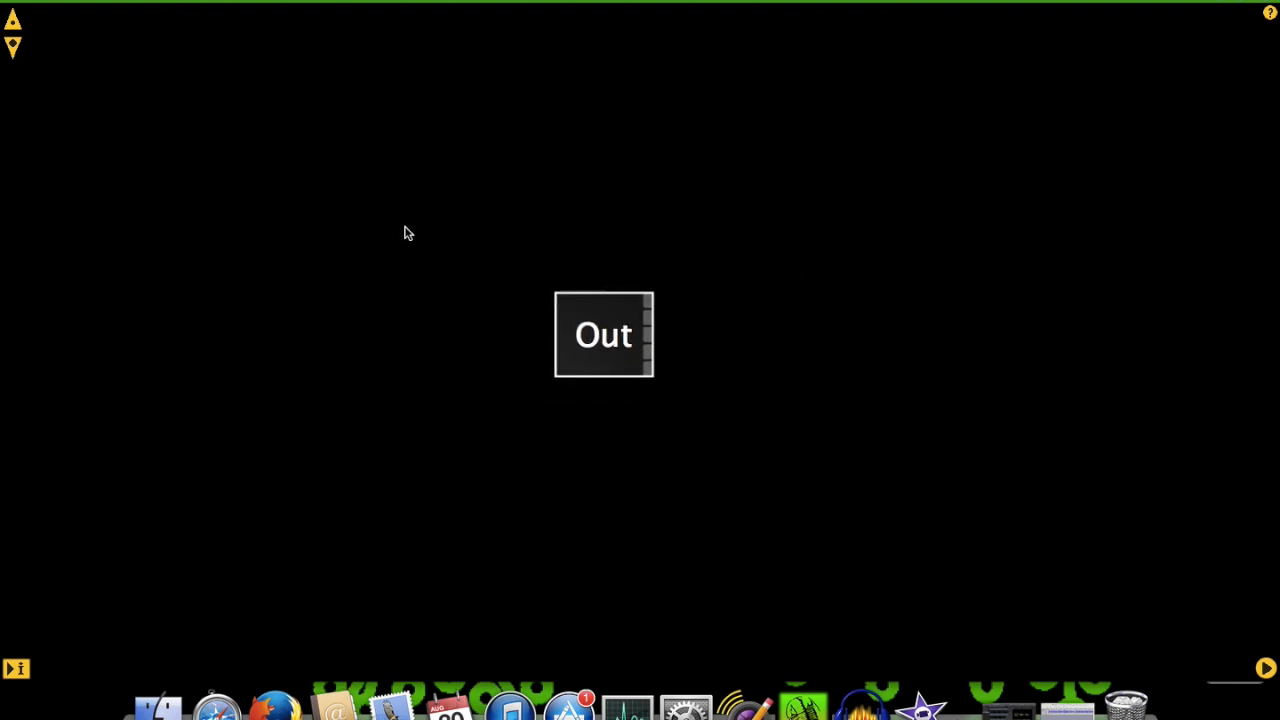
pyautogui.click(598, 360)
pyautogui.moveTo(598, 360); pyautogui.dragTo(170, 360)
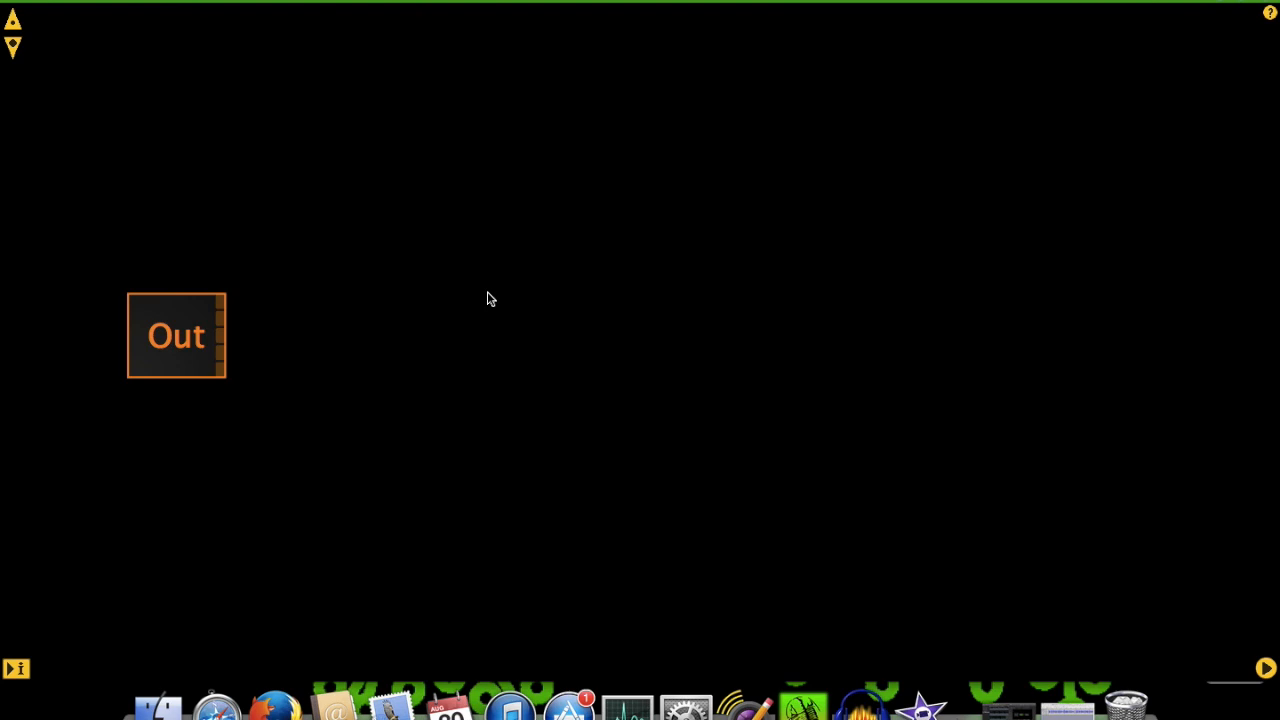
# - Insert an Oscillator module to the right of the Out module
pyautogui.rightClick(489, 298)
pyautogui.moveTo(534, 392)
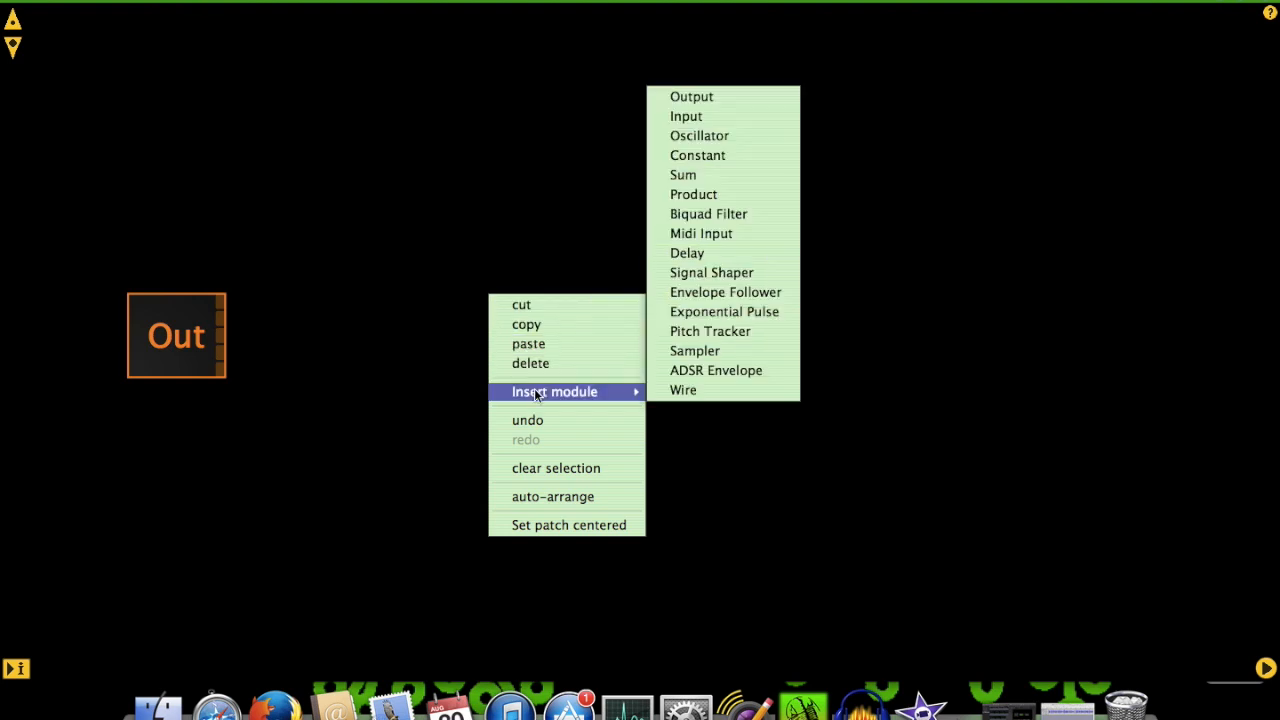
pyautogui.moveTo(630, 390)
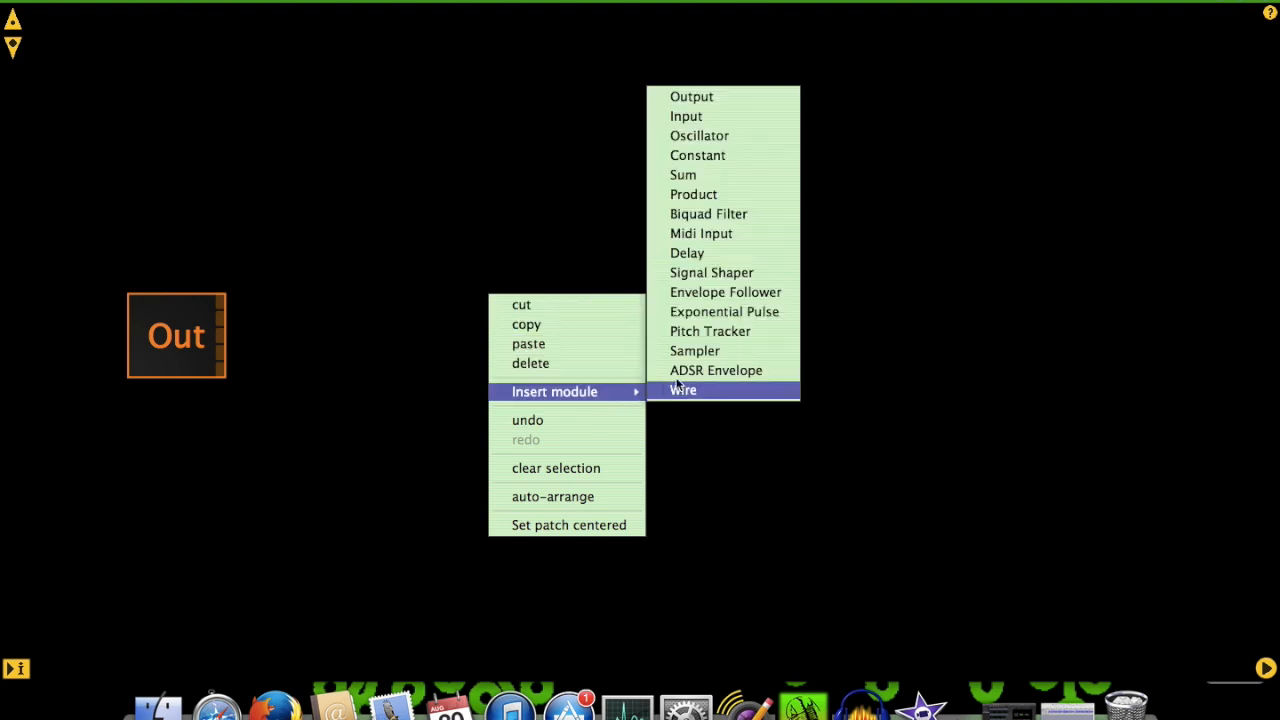
pyautogui.click(703, 135)
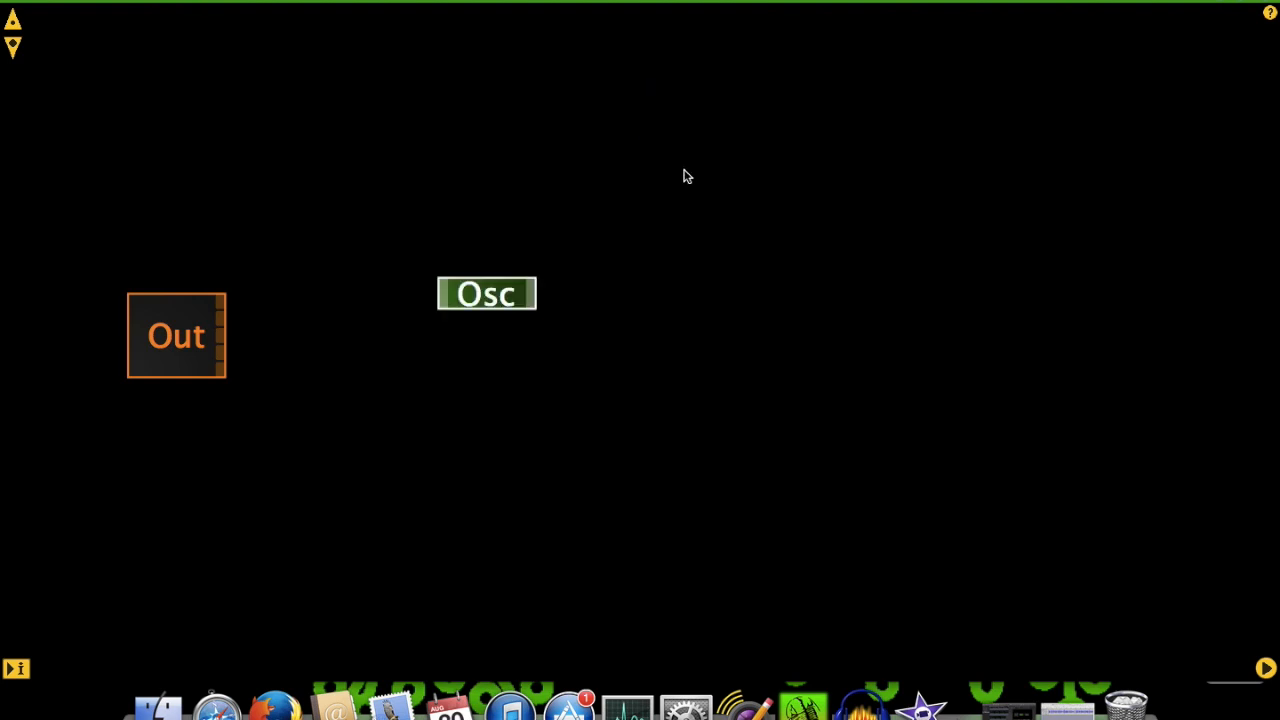
# - Insert a second Oscillator module below the first and move both oscillators farther away from the Out module
pyautogui.rightClick(502, 409)
pyautogui.moveTo(626, 260)
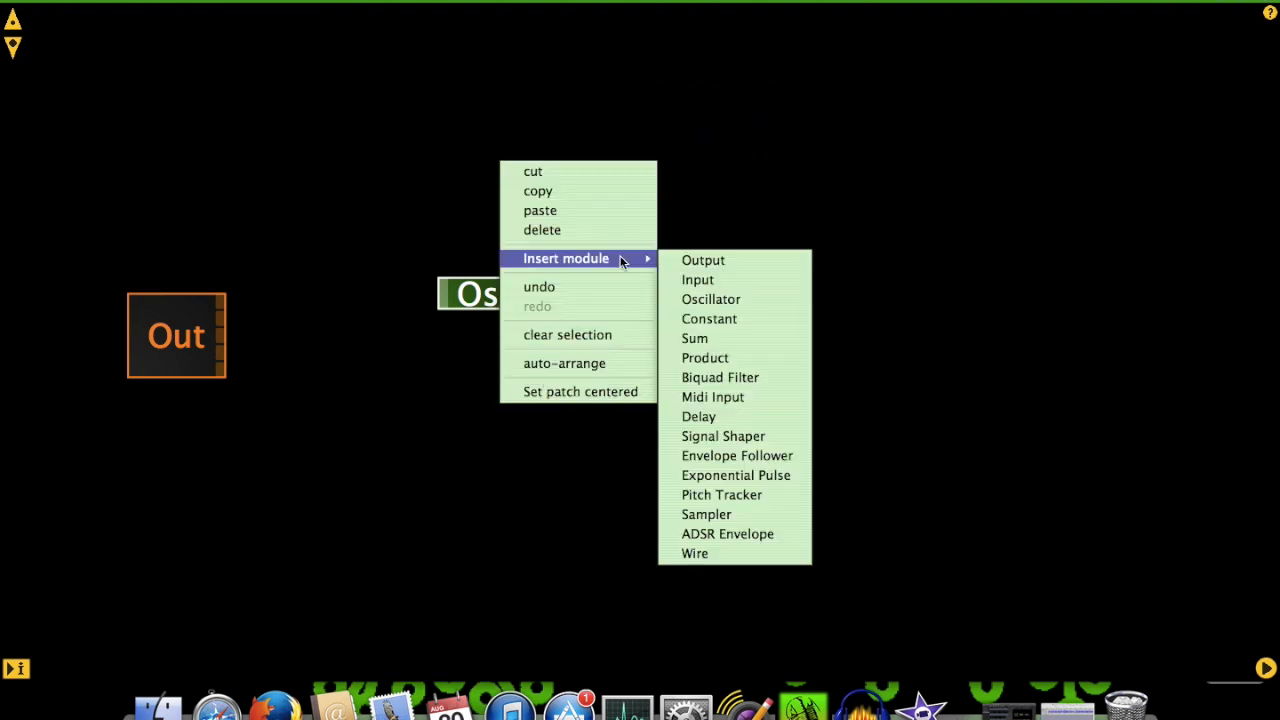
pyautogui.click(718, 299)
pyautogui.click(512, 397)
pyautogui.moveTo(511, 396); pyautogui.dragTo(501, 392)
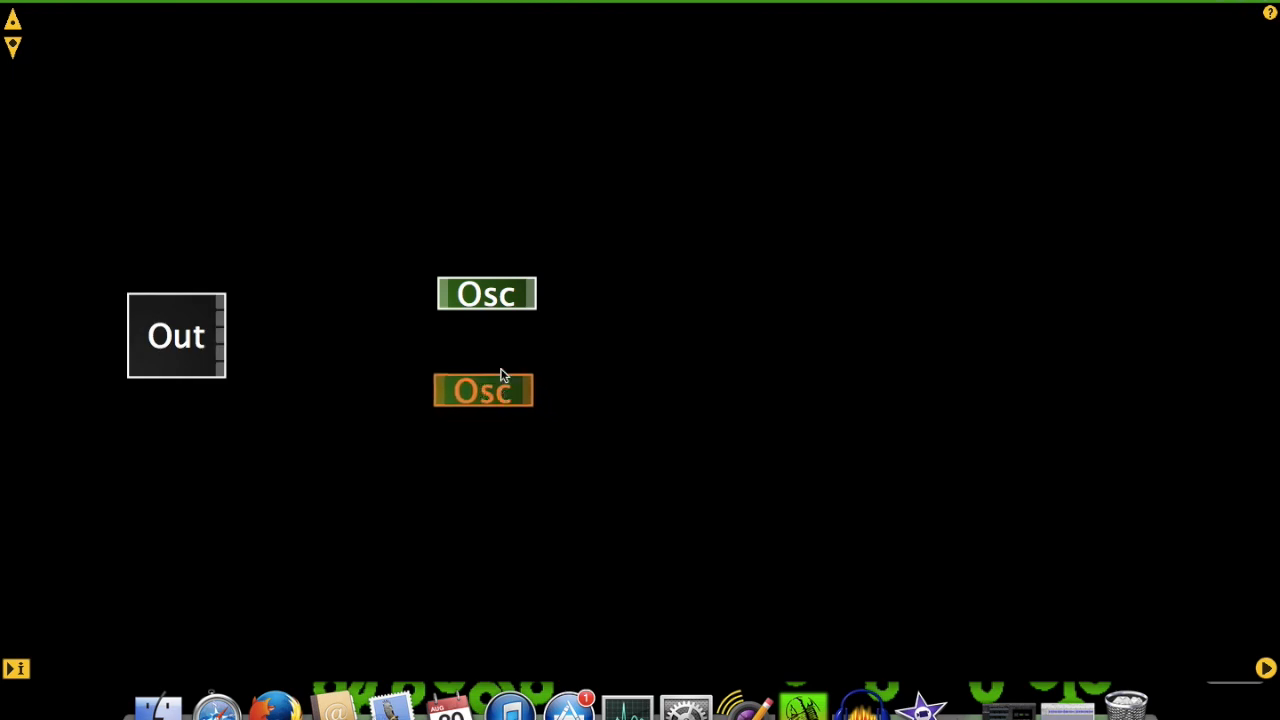
pyautogui.keyDown('shift'); pyautogui.click(489, 297); pyautogui.keyUp('shift')
pyautogui.moveTo(489, 296); pyautogui.dragTo(770, 297)
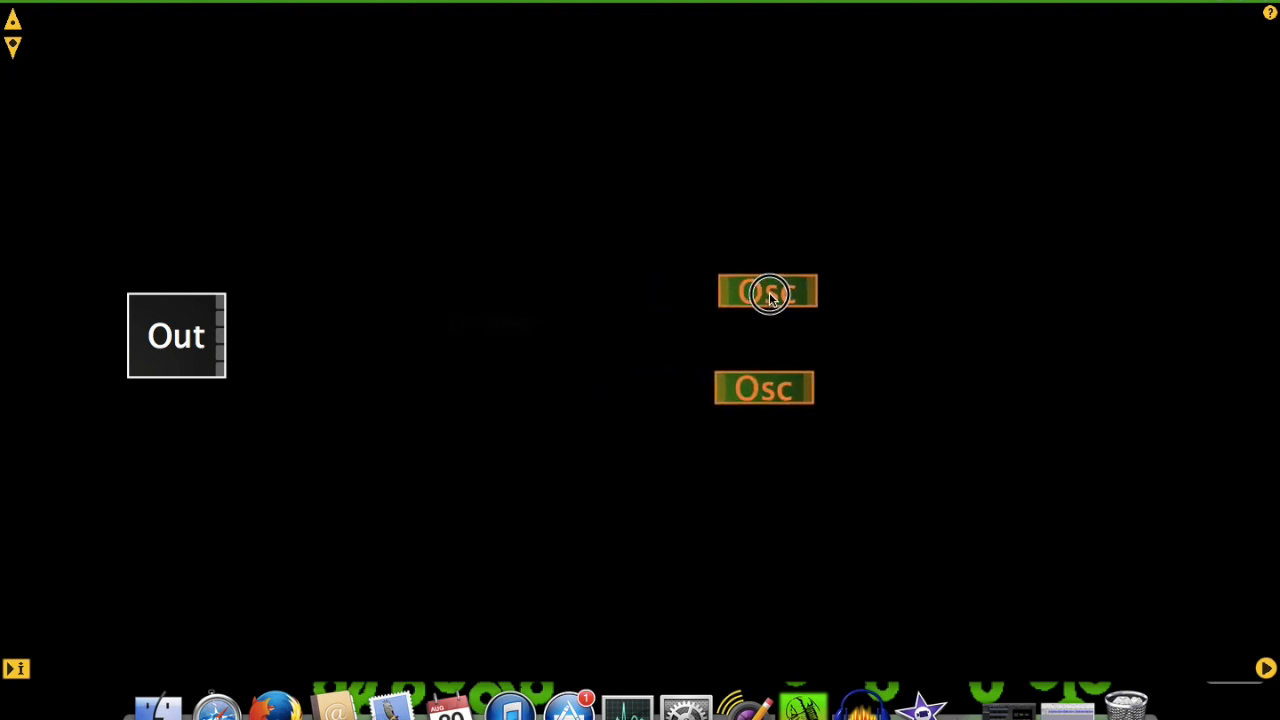
# - Insert a Sum module to the right of the oscillators and connect its output to both oscillators' frequency inputs
pyautogui.rightClick(939, 350)
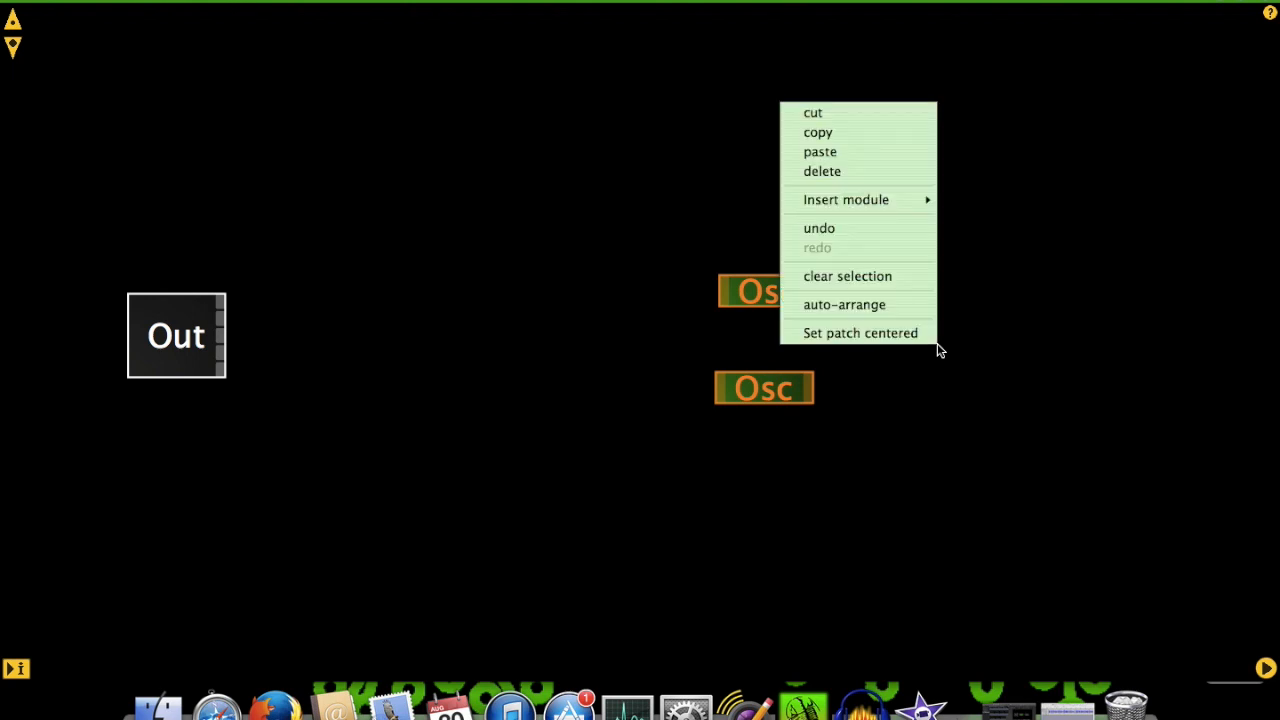
pyautogui.moveTo(921, 197)
pyautogui.click(978, 281)
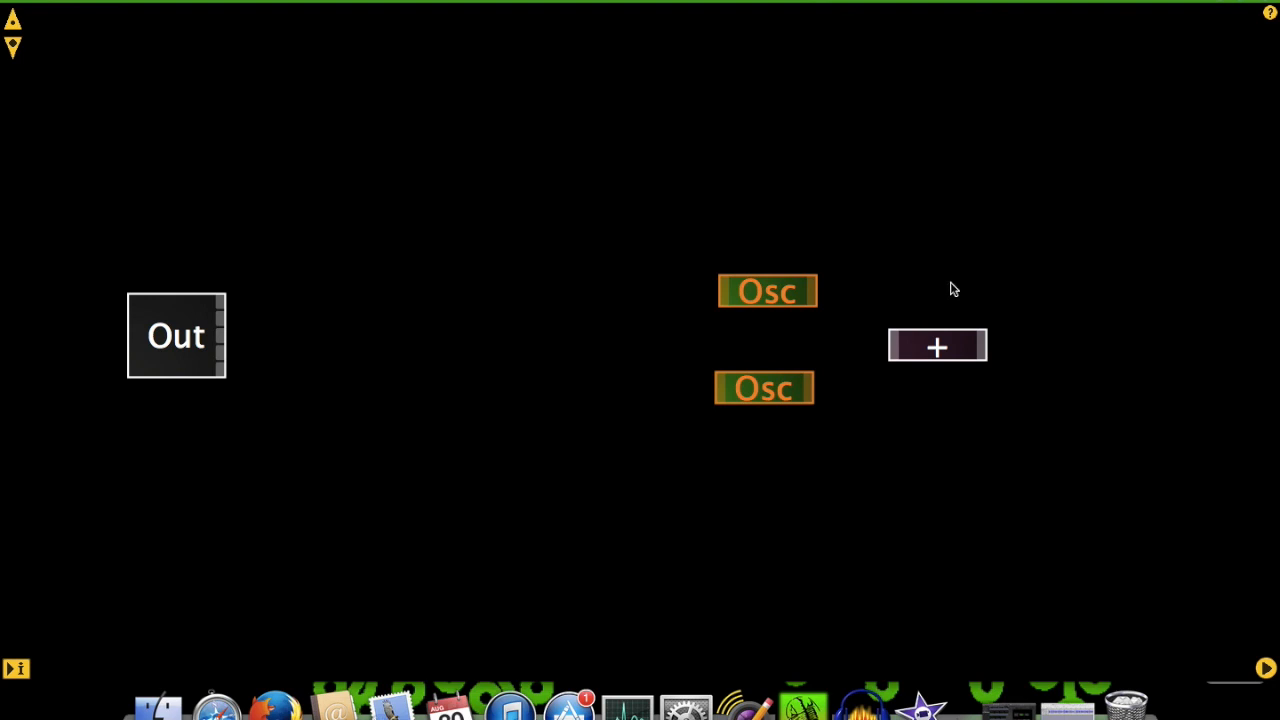
pyautogui.click(896, 349)
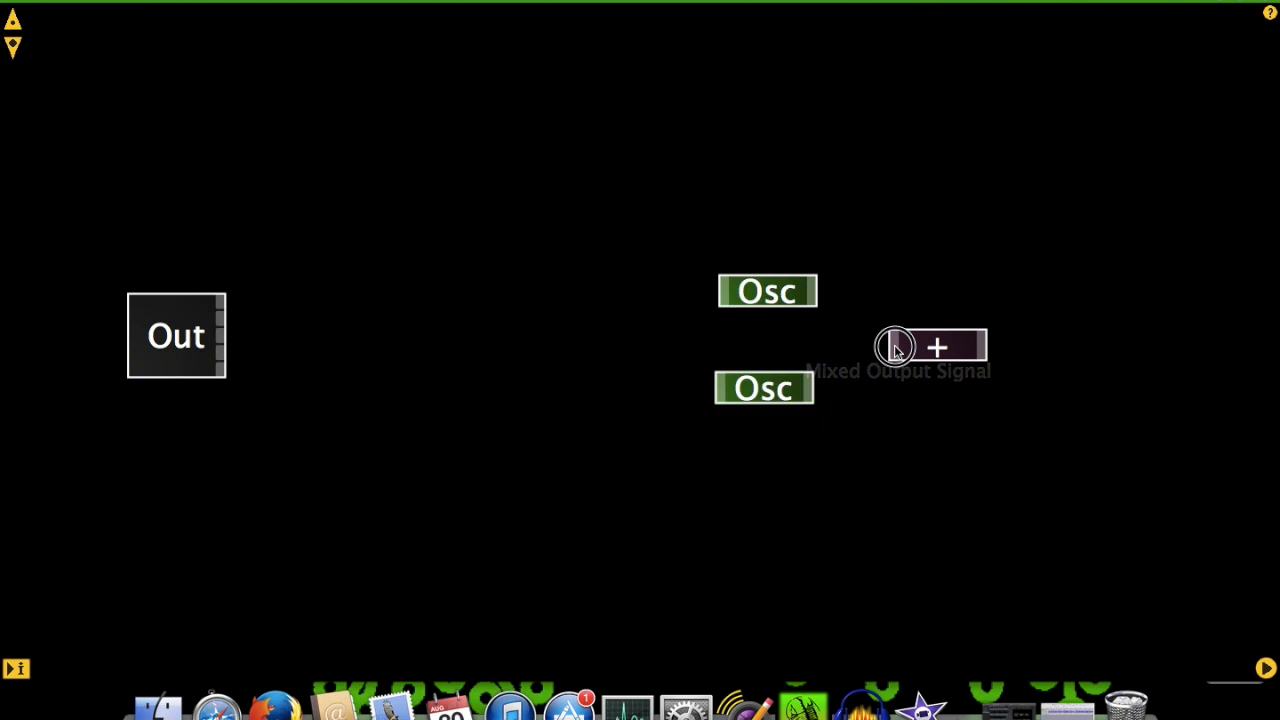
pyautogui.moveTo(896, 349); pyautogui.dragTo(818, 293)
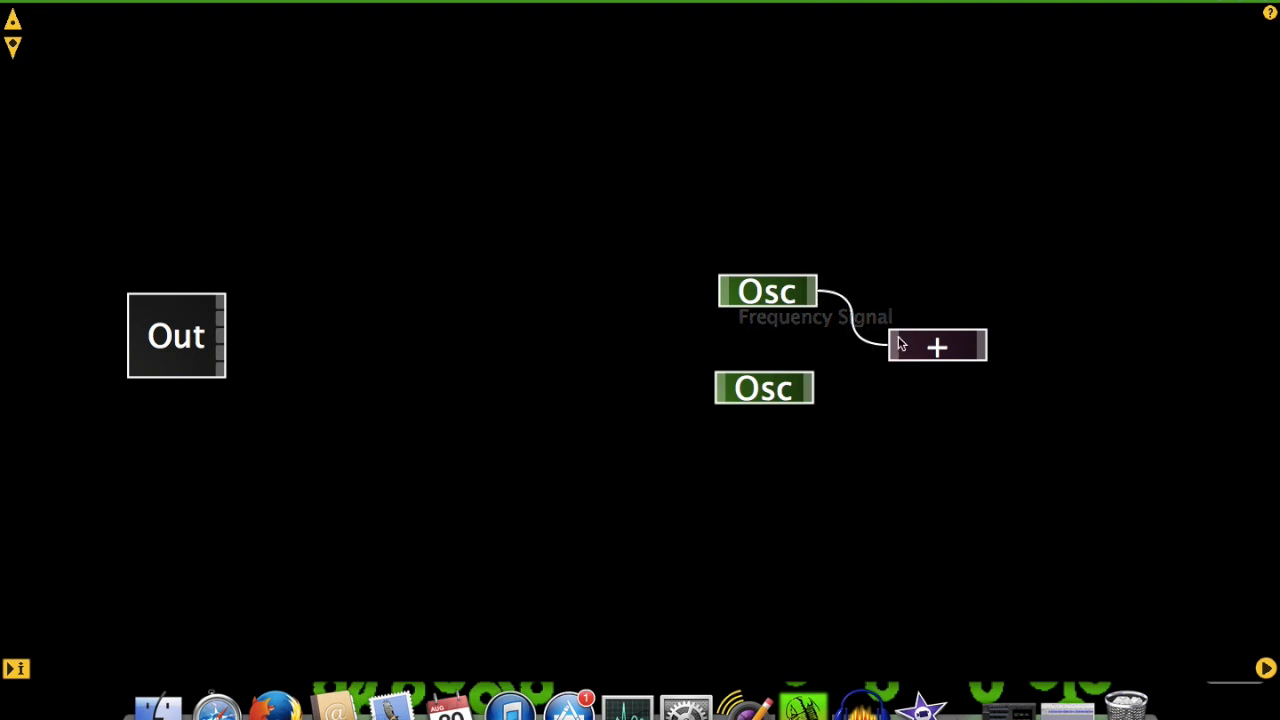
pyautogui.moveTo(891, 348); pyautogui.dragTo(811, 394)
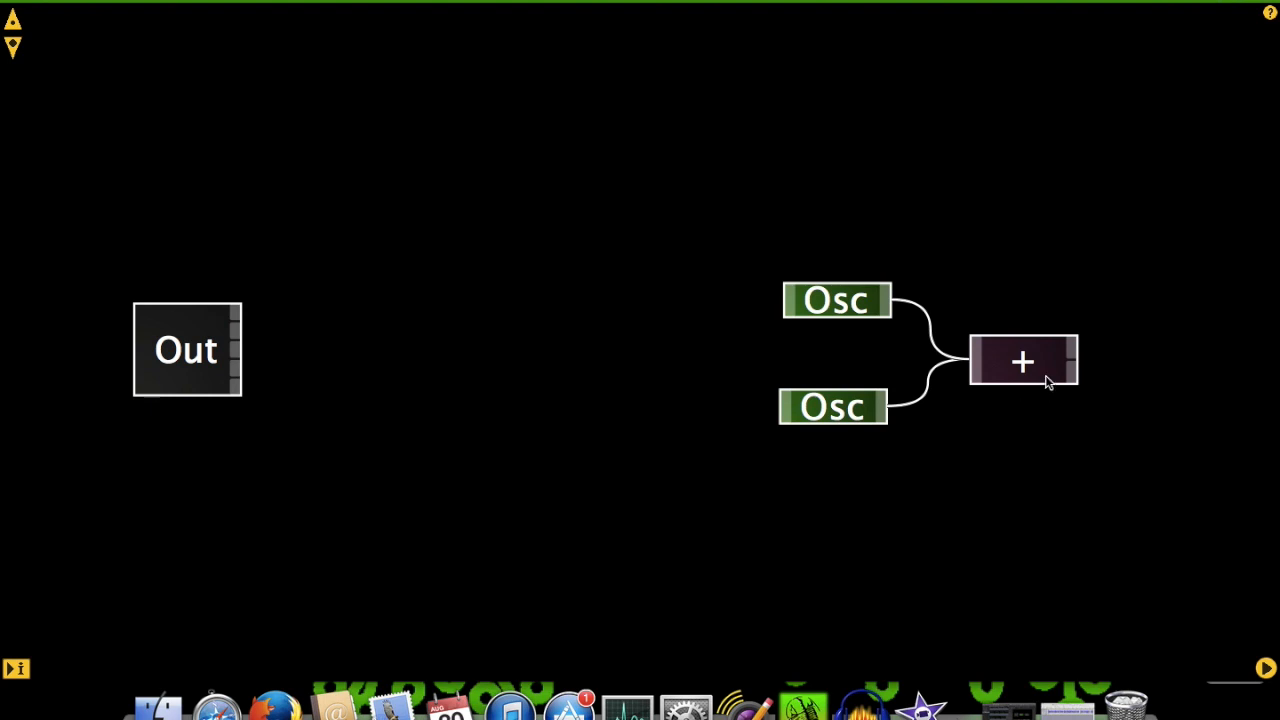
# - Map the Sum module's first input, Mixer Input Signal #0, to param 0
pyautogui.rightClick(1076, 356)
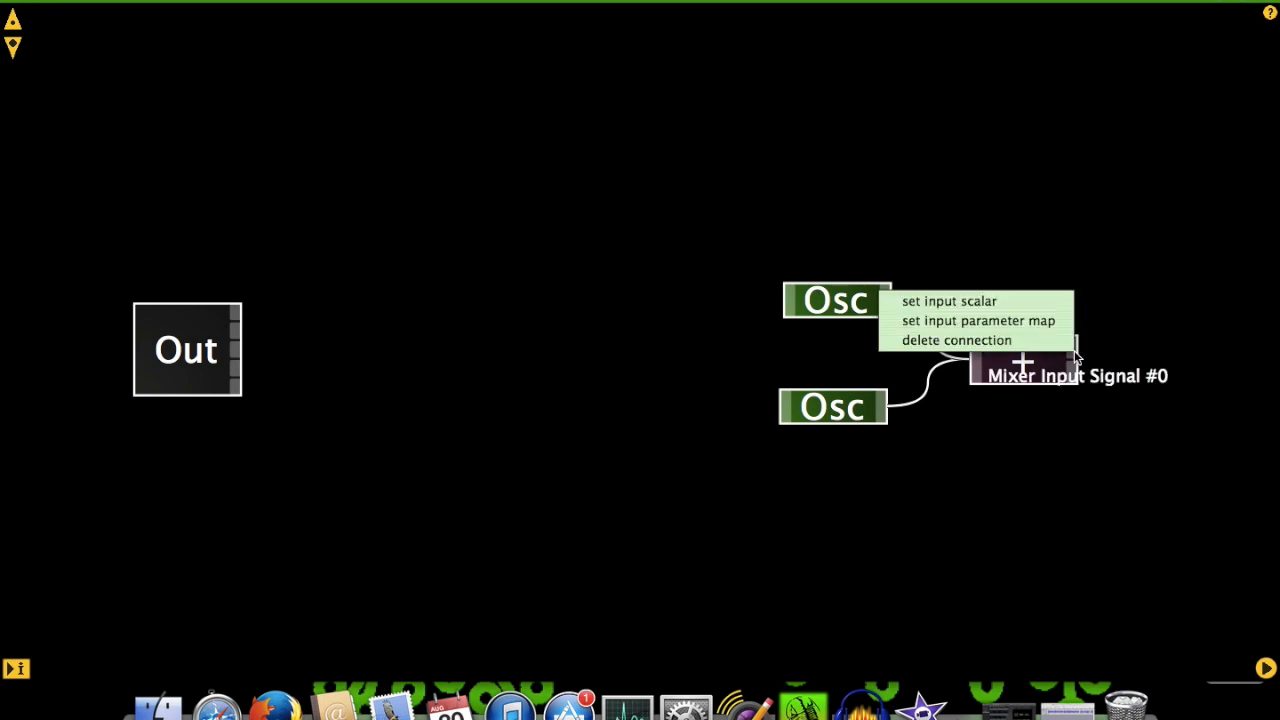
pyautogui.click(1052, 321)
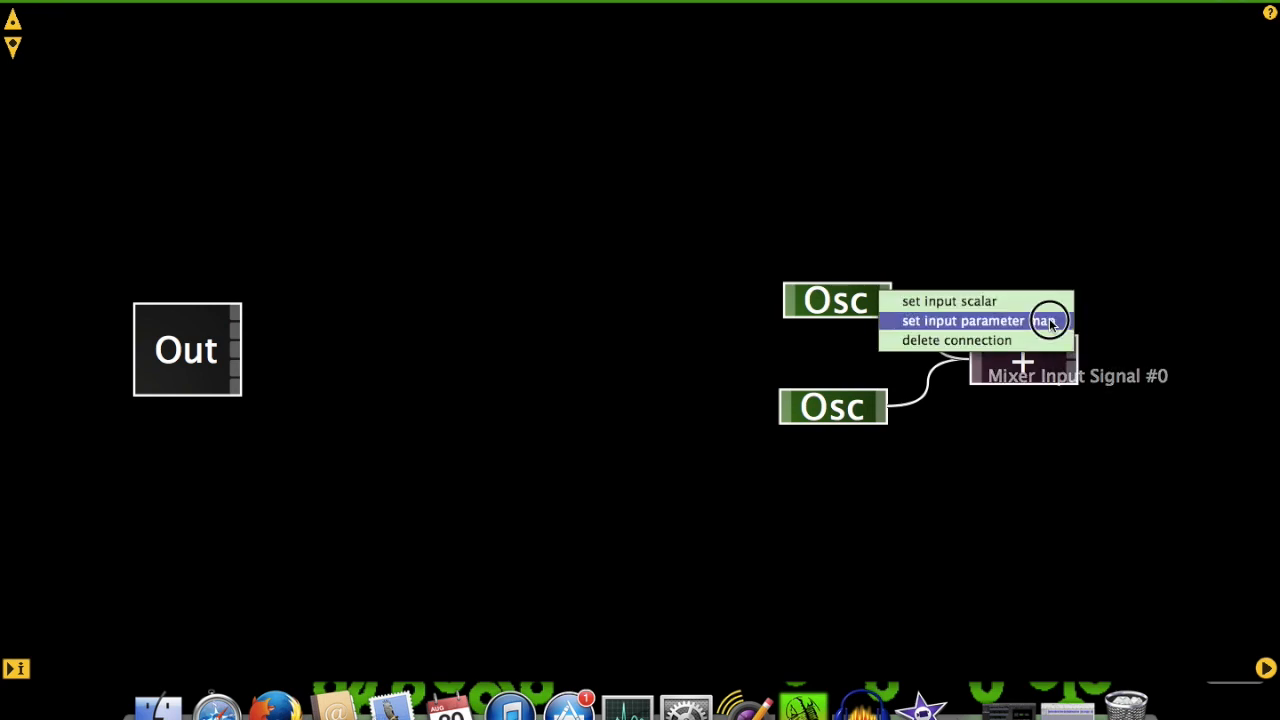
pyautogui.click(1105, 360)
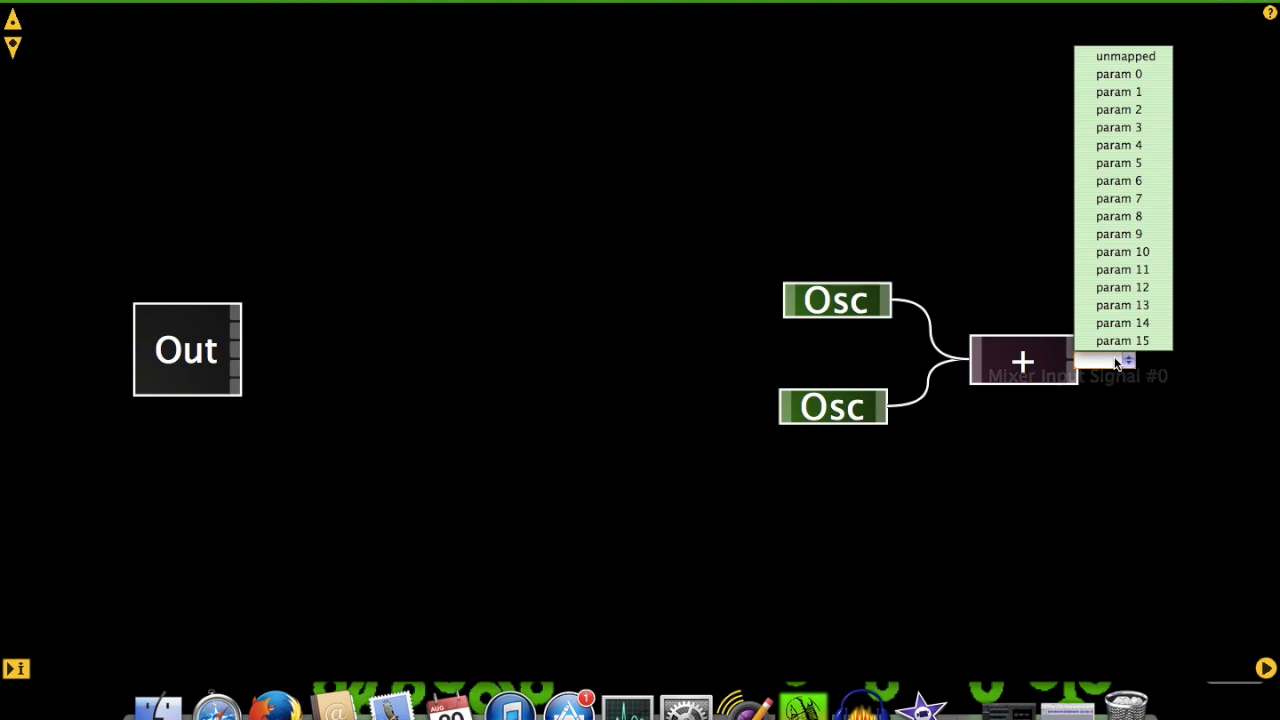
pyautogui.click(1121, 76)
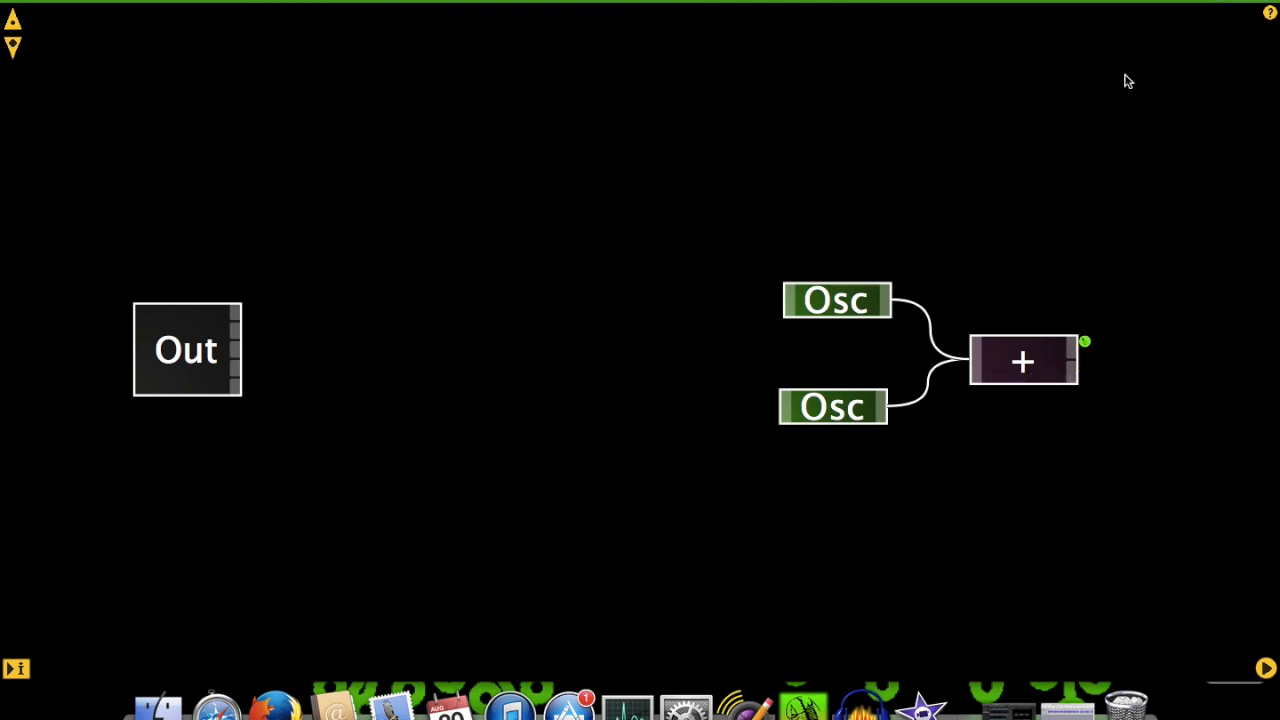
# - Insert a Constant module to the right of the Sum module and connect it to the Sum's first input
pyautogui.scroll(5, 1076, 289)
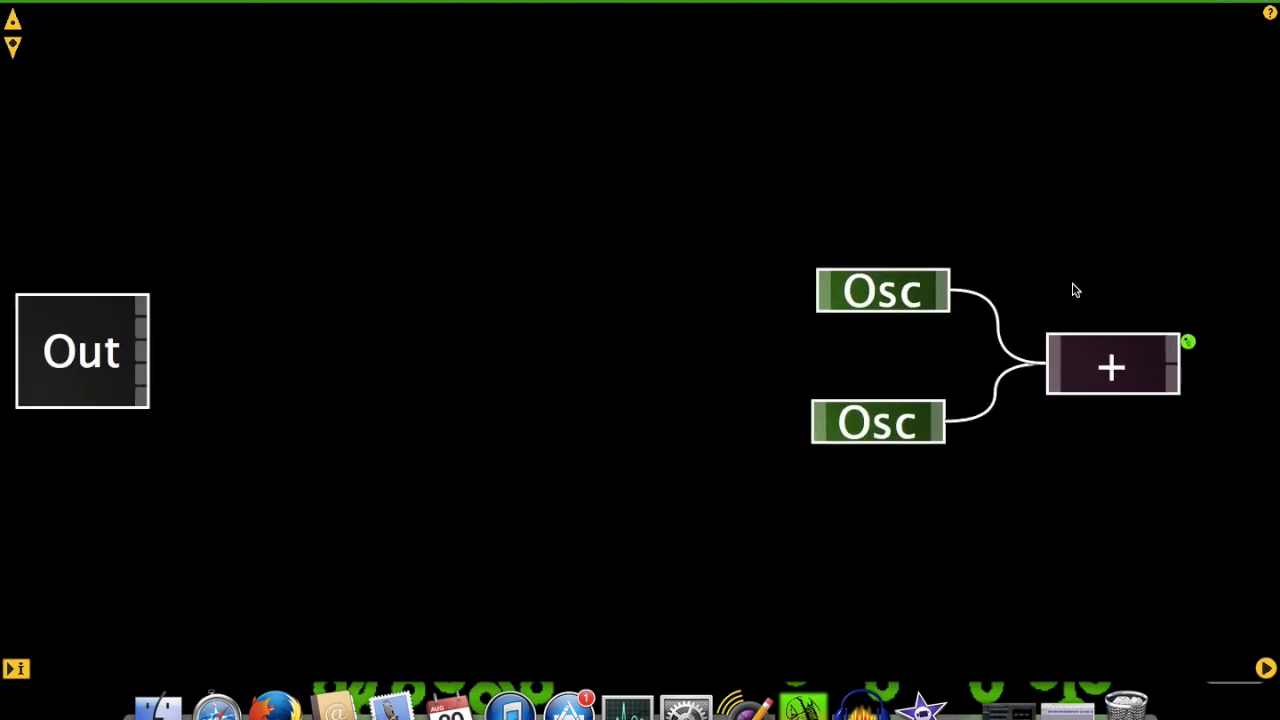
pyautogui.scroll(5, 1075, 288)
pyautogui.moveTo(1112, 349); pyautogui.dragTo(196, 318)
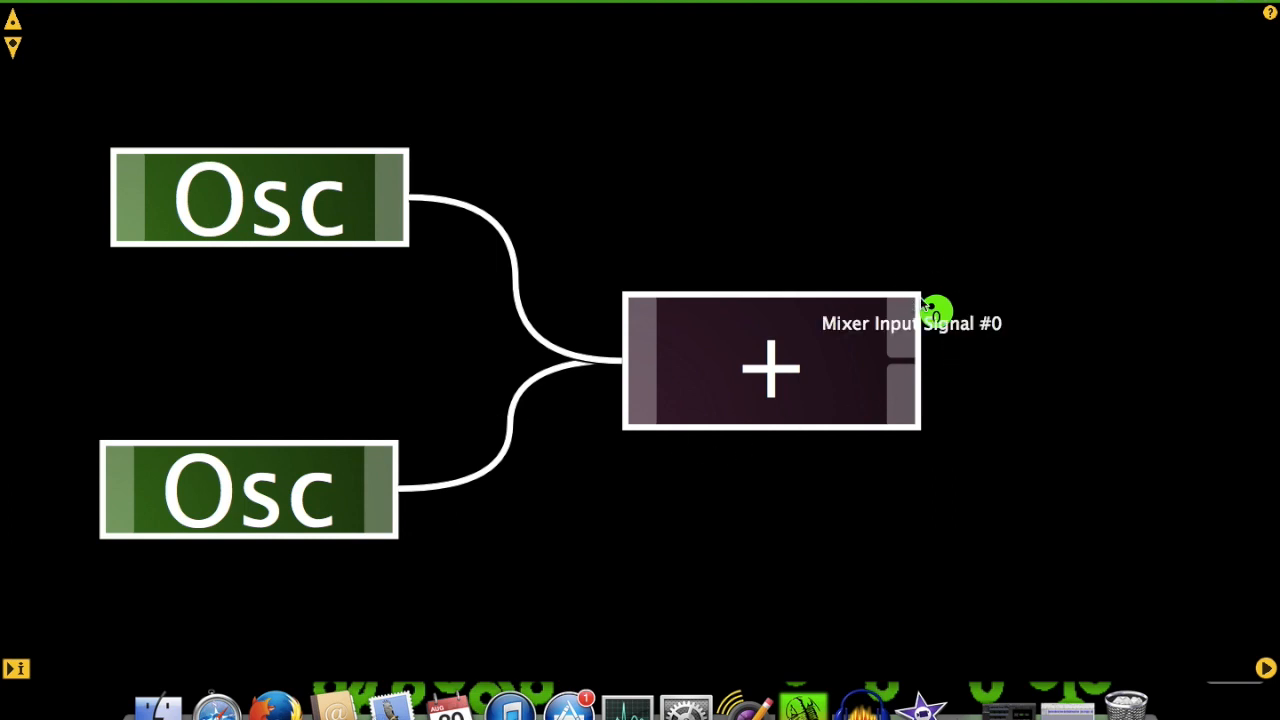
pyautogui.rightClick(1050, 383)
pyautogui.moveTo(1030, 235)
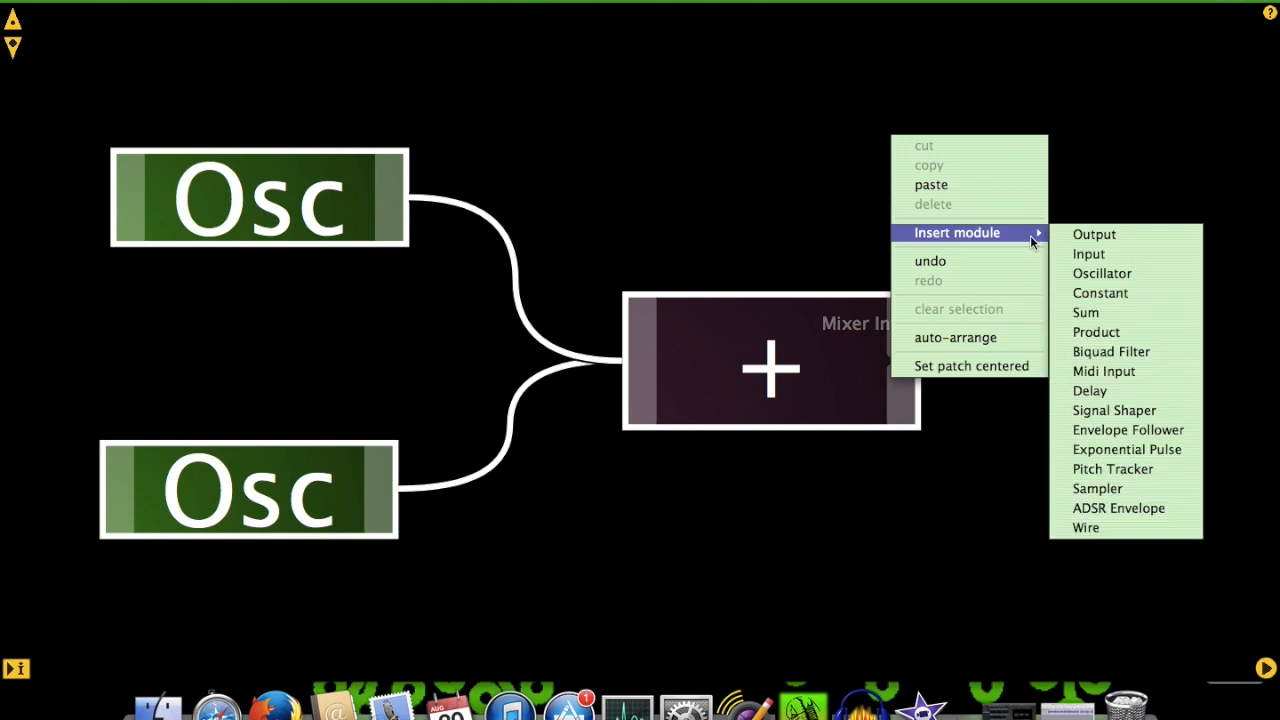
pyautogui.click(1103, 292)
pyautogui.click(1103, 372)
pyautogui.moveTo(1101, 372); pyautogui.dragTo(1136, 398)
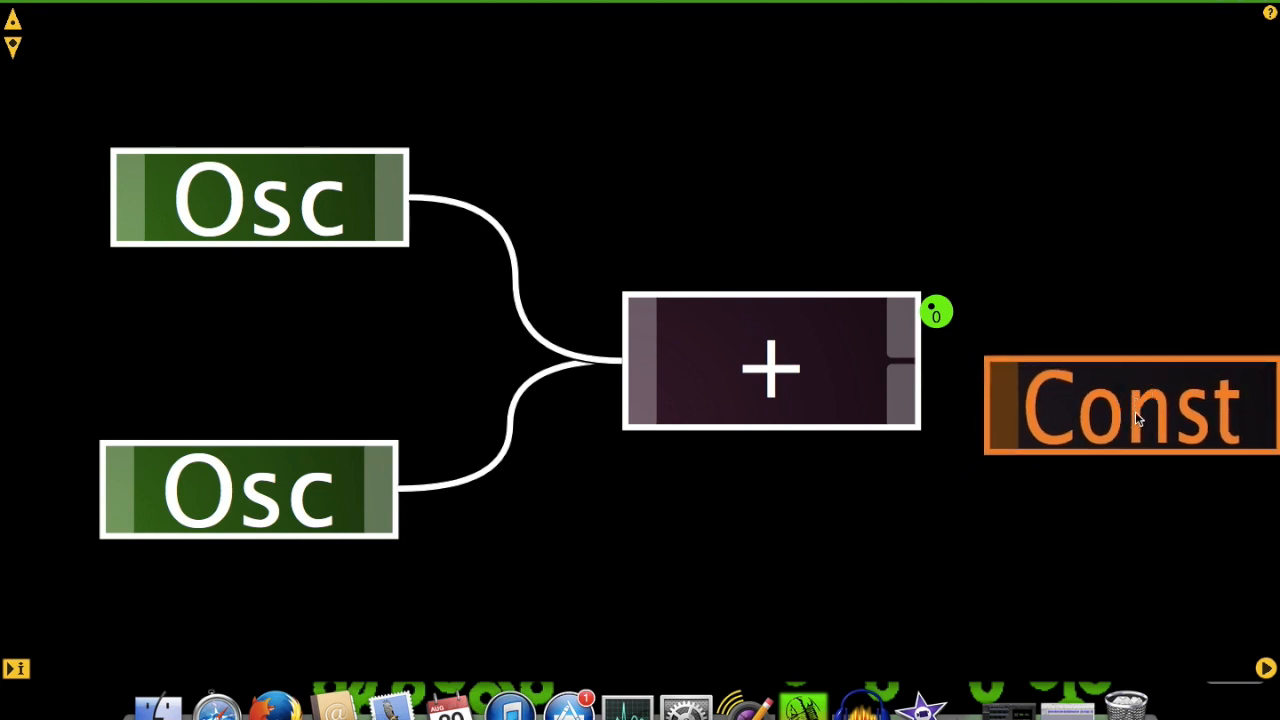
pyautogui.moveTo(1005, 420); pyautogui.dragTo(893, 306)
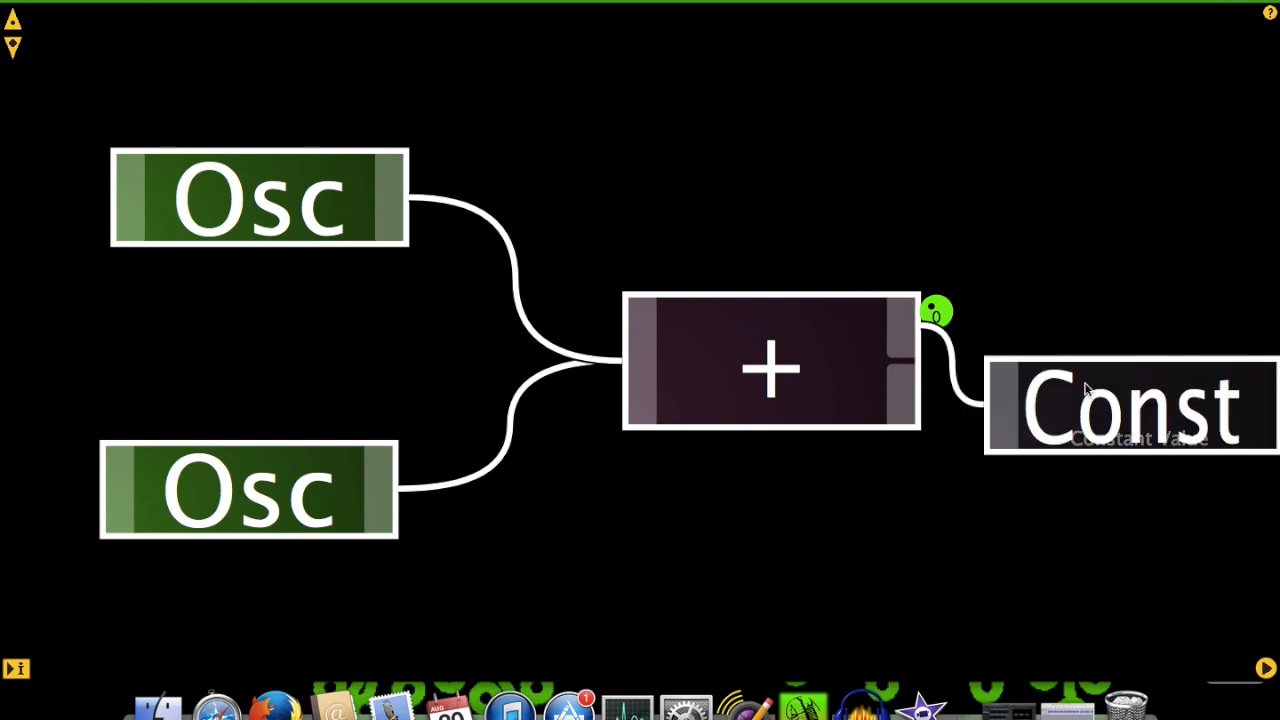
# - Set the Constant module's value to 150
pyautogui.click(1166, 423)
pyautogui.moveTo(1166, 420); pyautogui.dragTo(1008, 528)
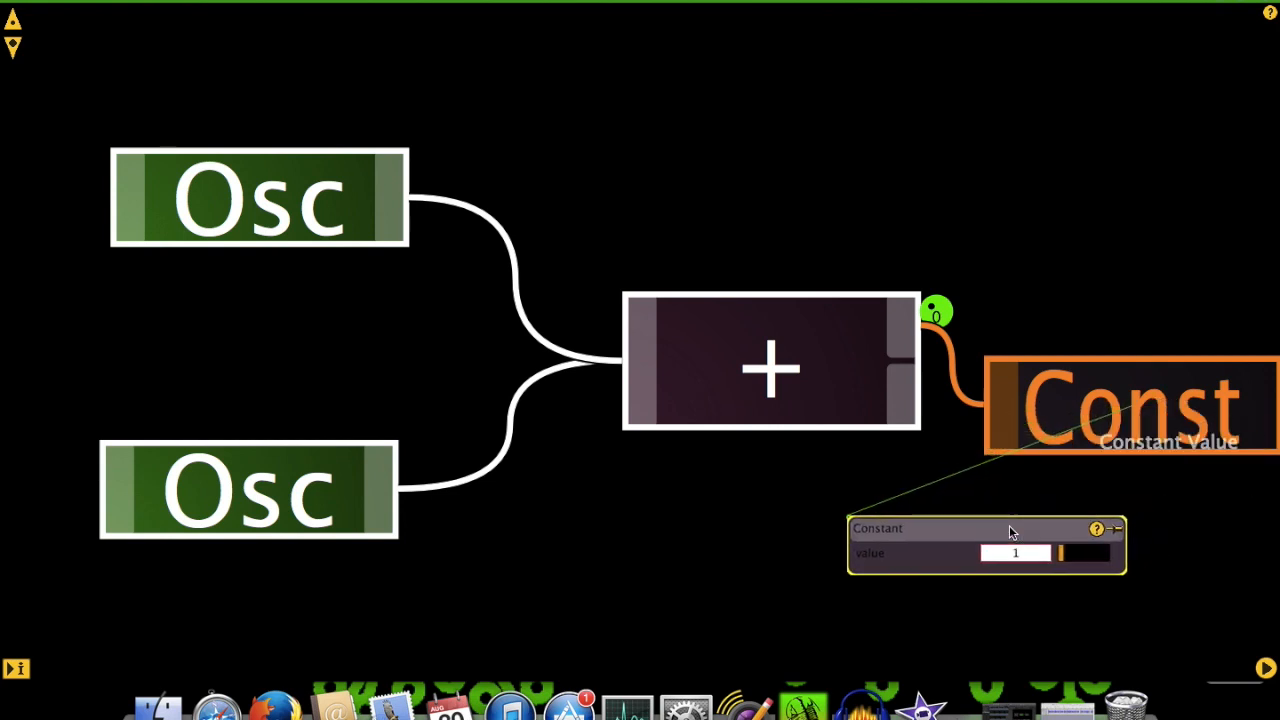
pyautogui.click(1034, 554)
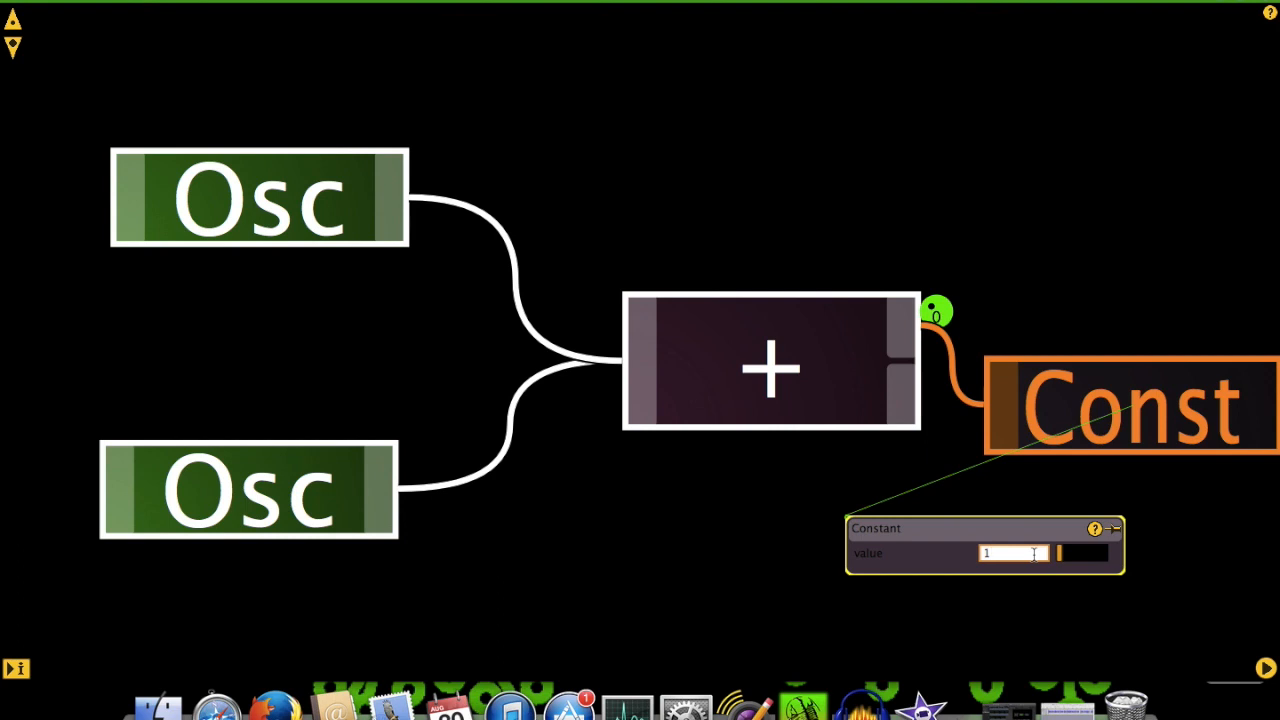
pyautogui.press('Return')
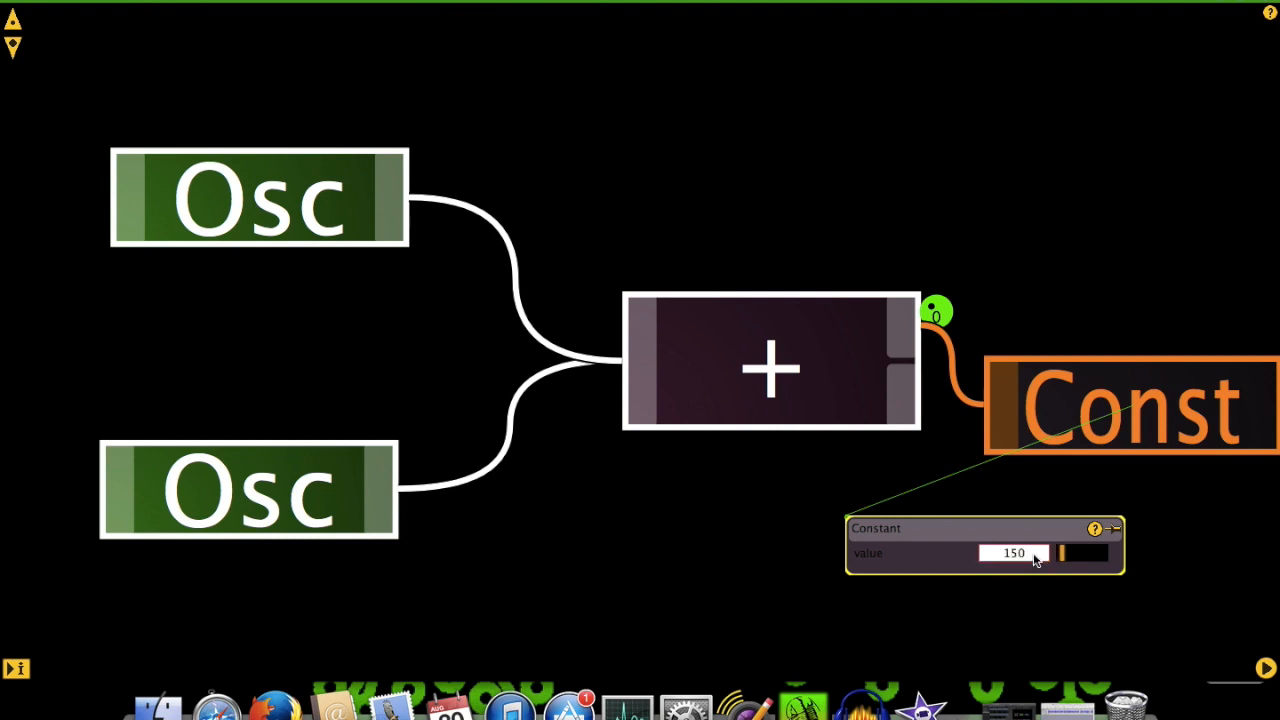
pyautogui.click(1034, 555)
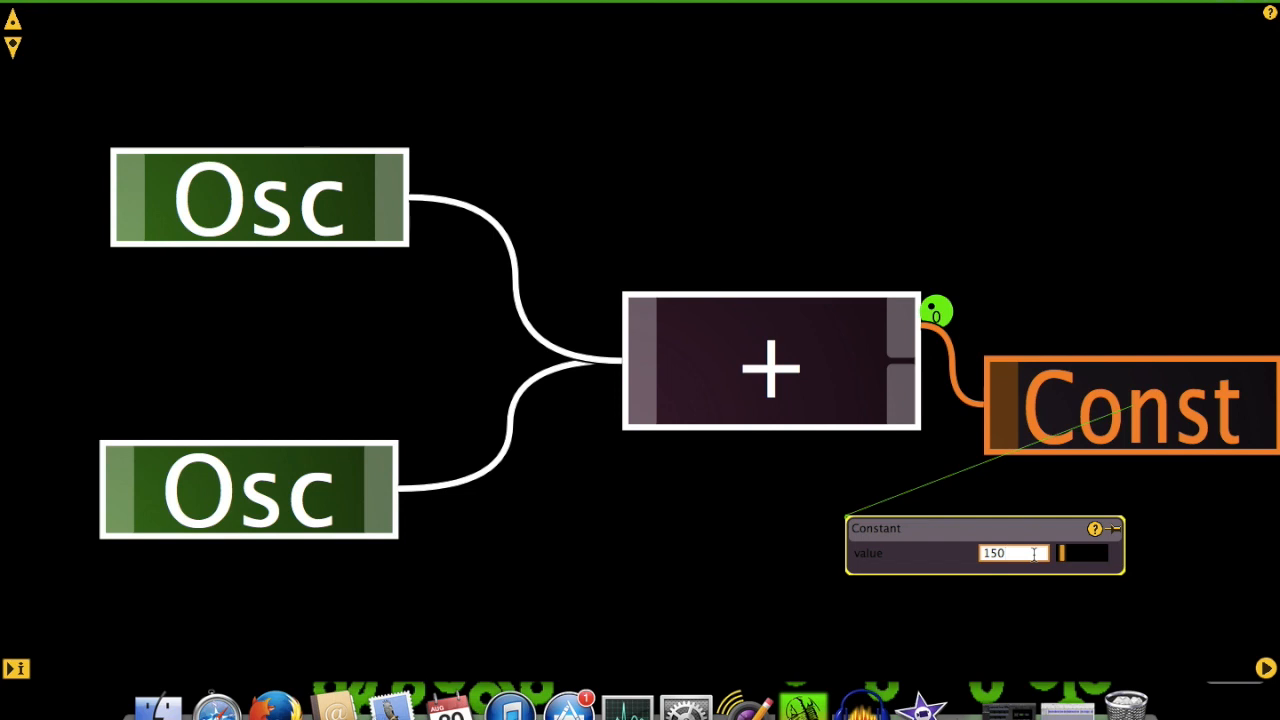
pyautogui.press('Return')
pyautogui.click(1023, 439)
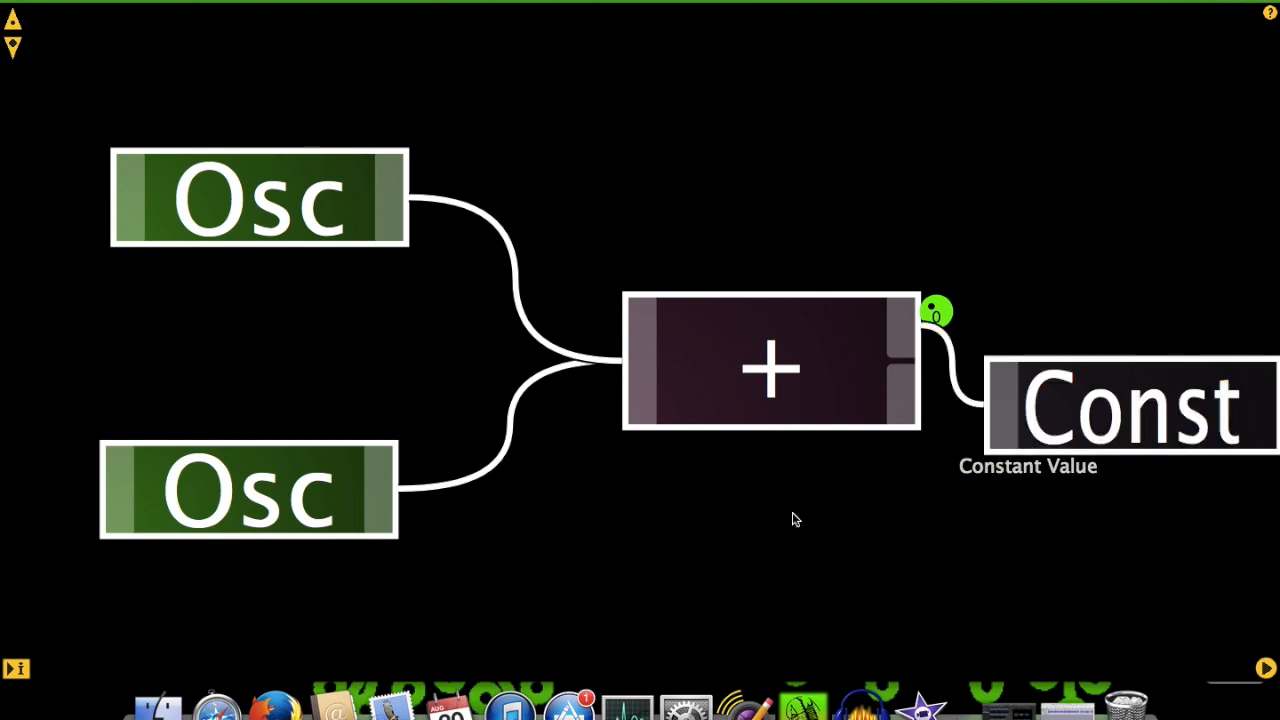
# - Set the input scalar on the lower oscillator's frequency input to 0.51
pyautogui.moveTo(791, 517); pyautogui.dragTo(1269, 491)
pyautogui.moveTo(1166, 543); pyautogui.dragTo(1228, 588)
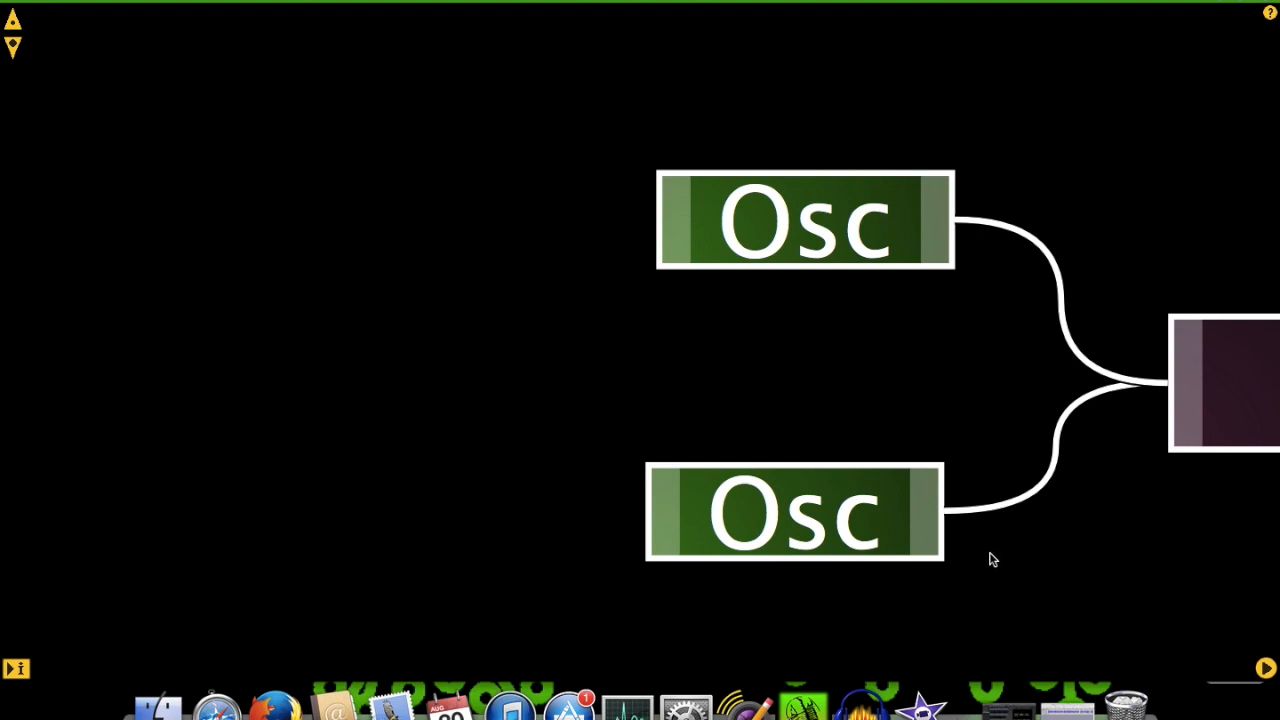
pyautogui.click(924, 526)
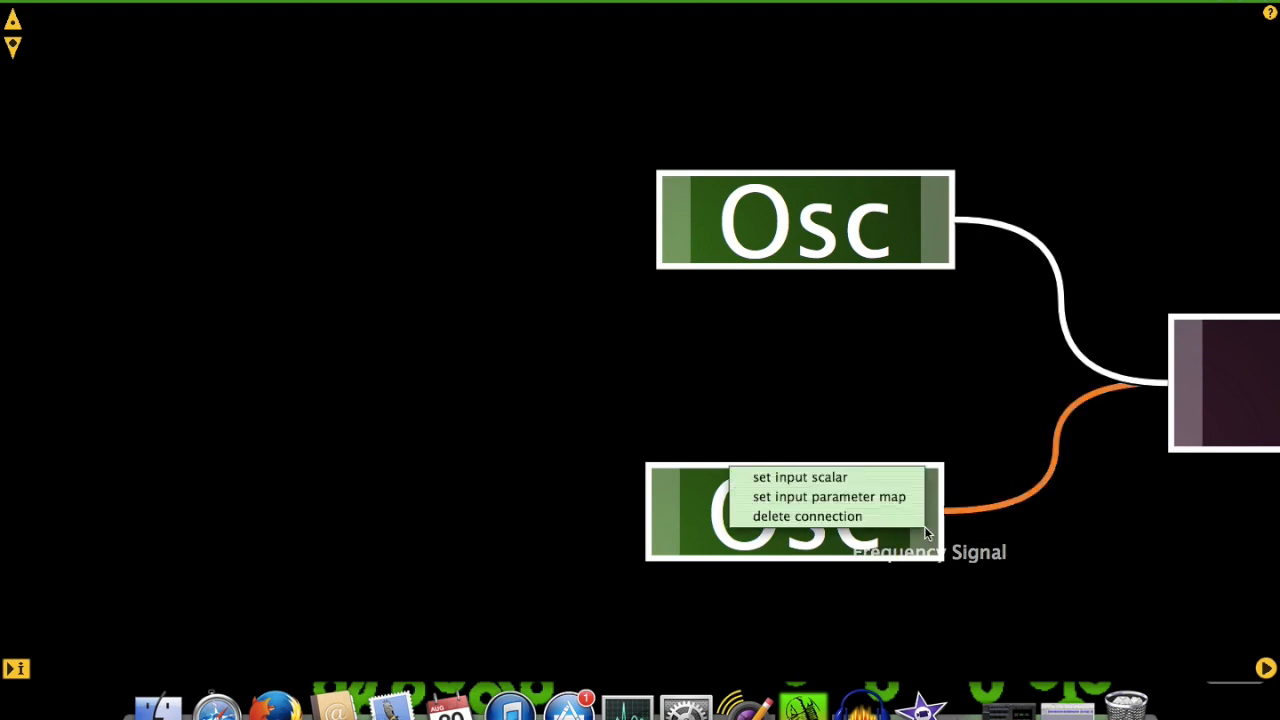
pyautogui.click(896, 474)
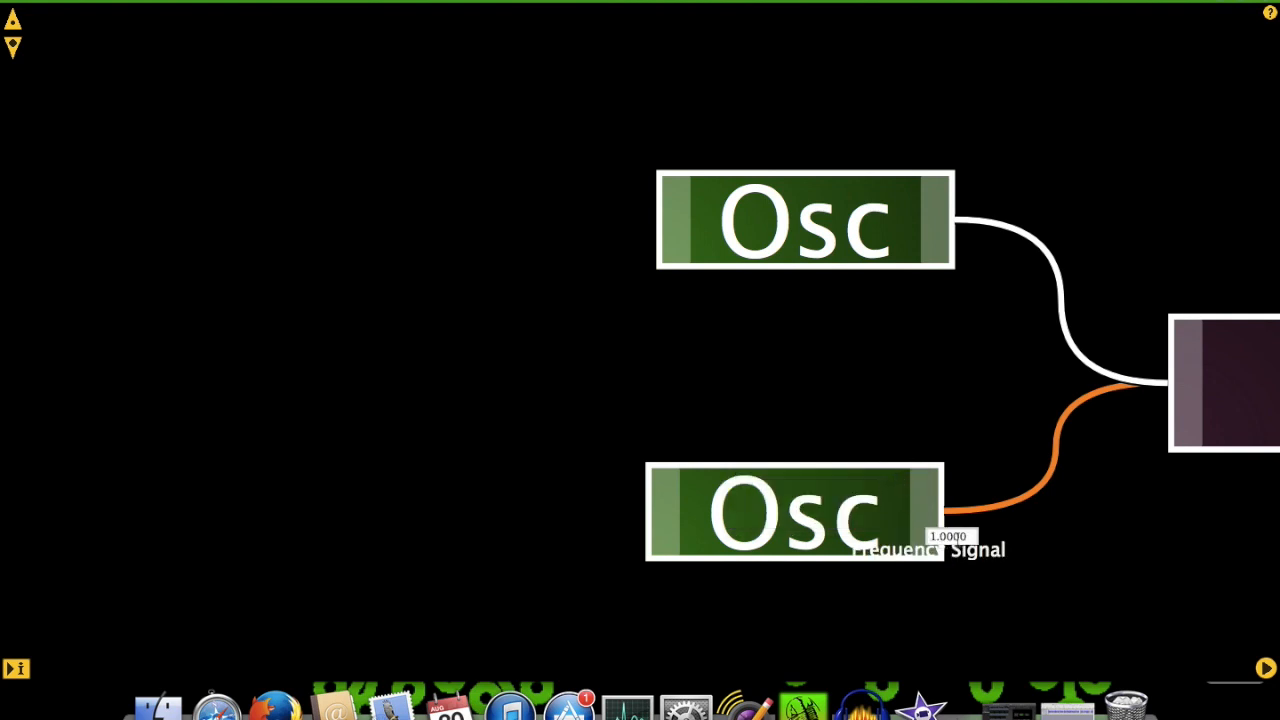
pyautogui.click(957, 536)
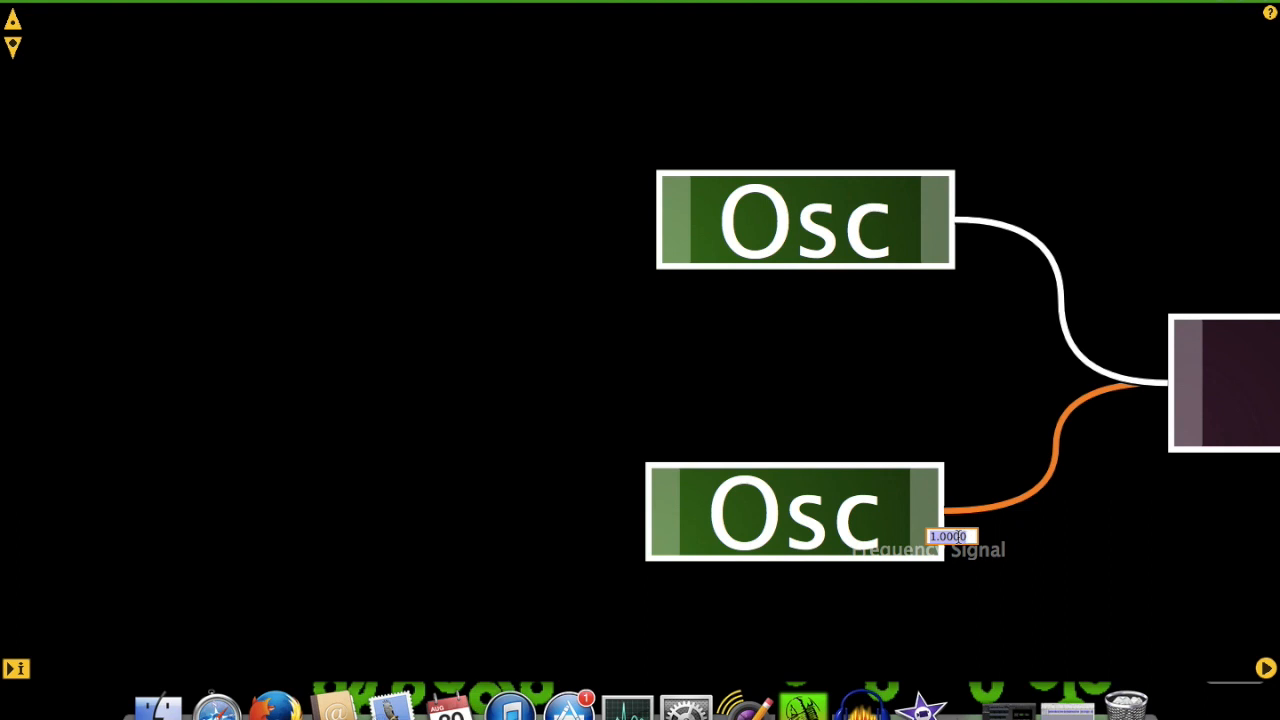
pyautogui.write('0')
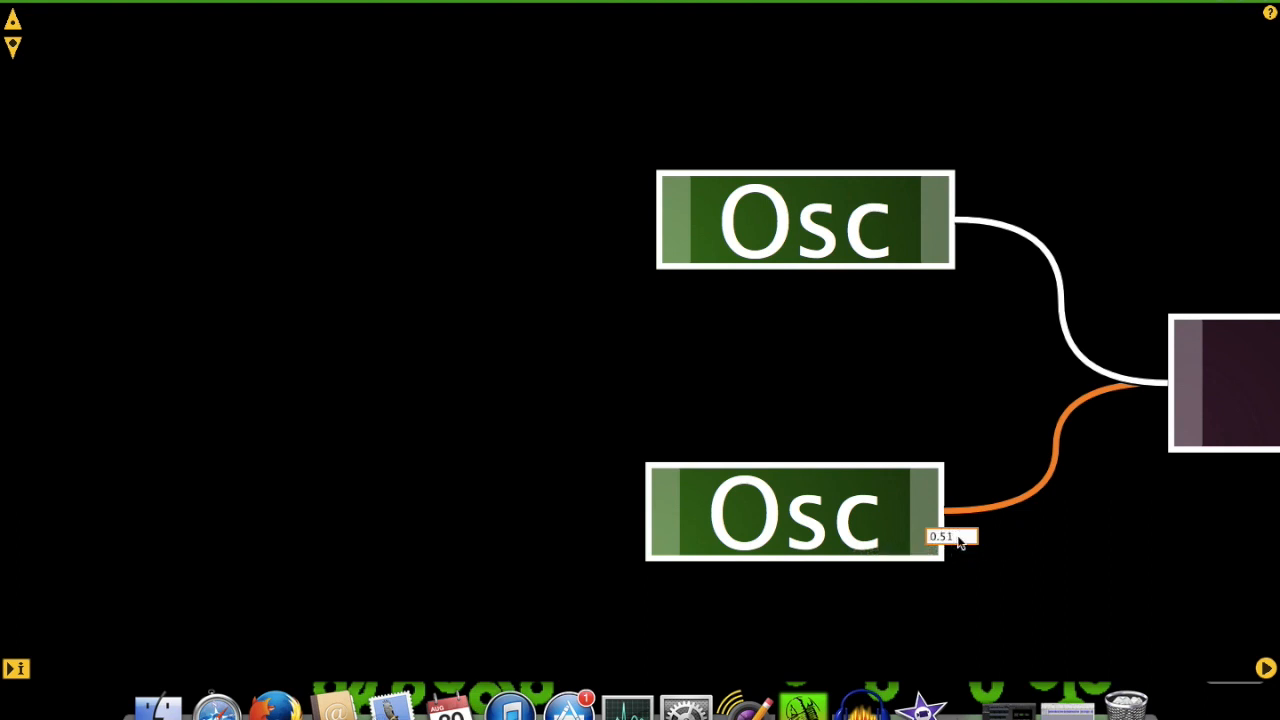
pyautogui.write('.51')
pyautogui.press('Return')
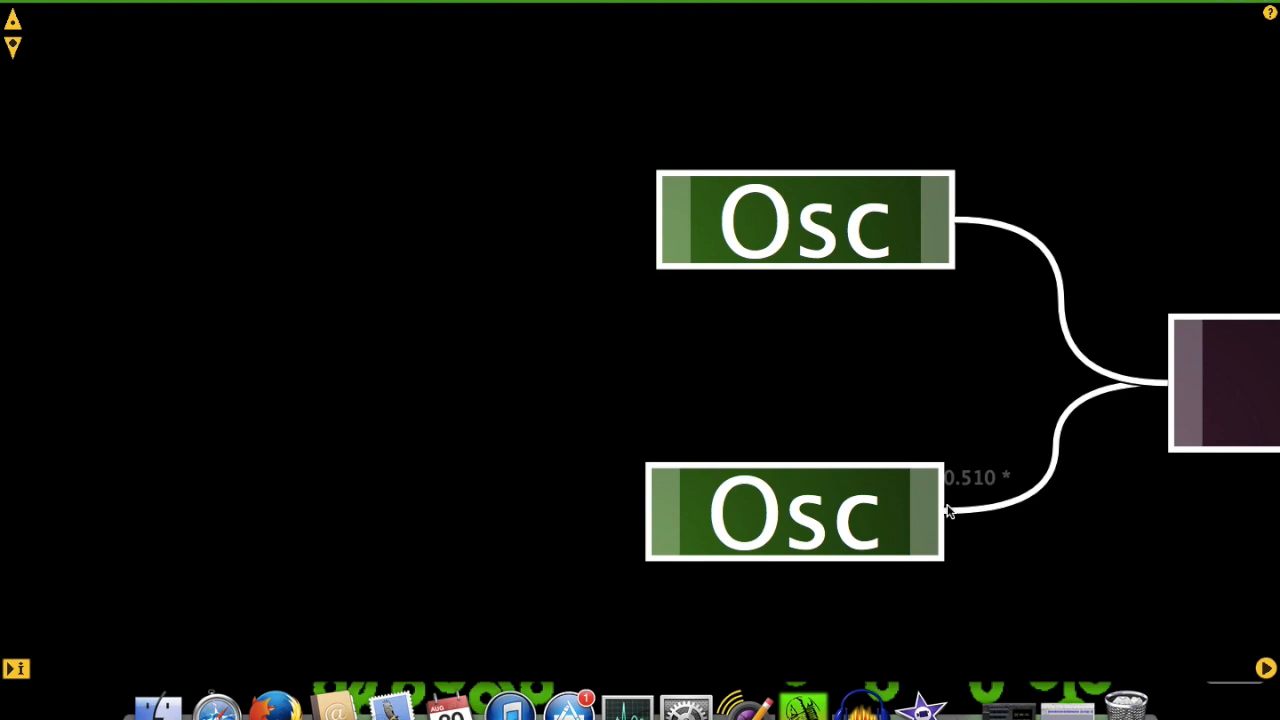
# - Insert a second Sum module beside the two oscillators, on their output side, and connect each oscillator's output to it
pyautogui.rightClick(390, 370)
pyautogui.moveTo(514, 220)
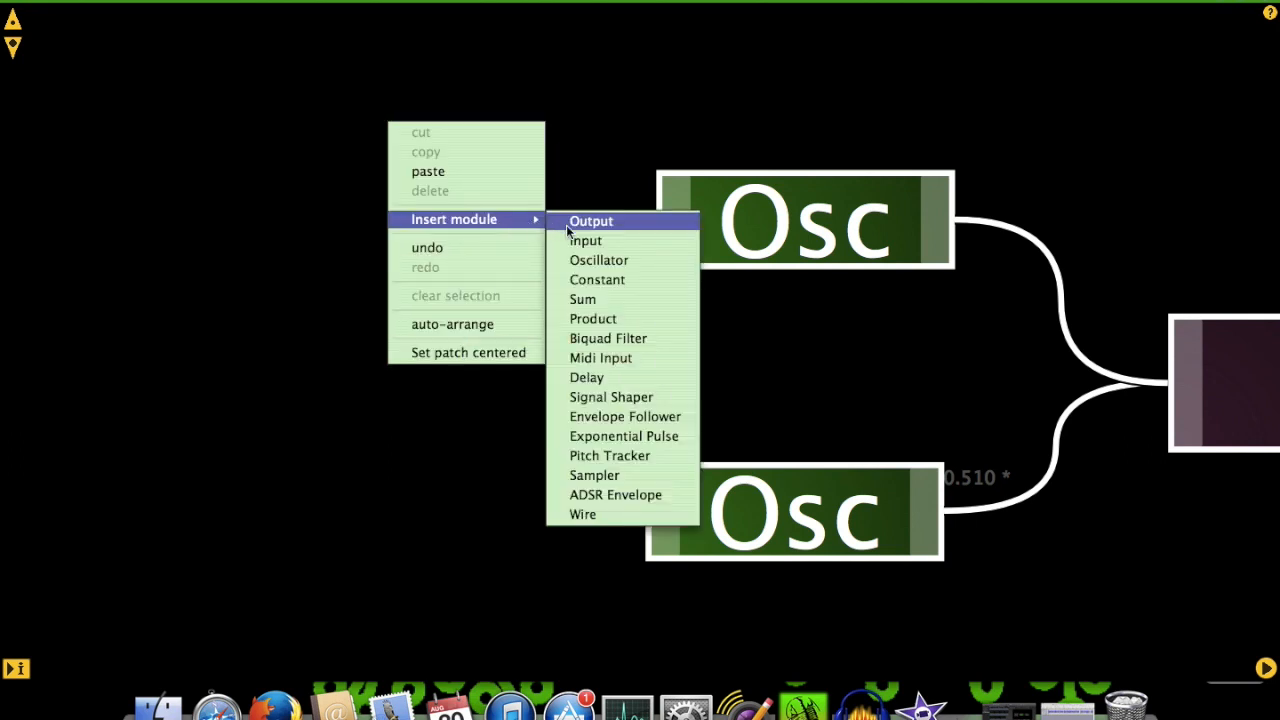
pyautogui.click(585, 300)
pyautogui.moveTo(657, 231); pyautogui.dragTo(516, 345)
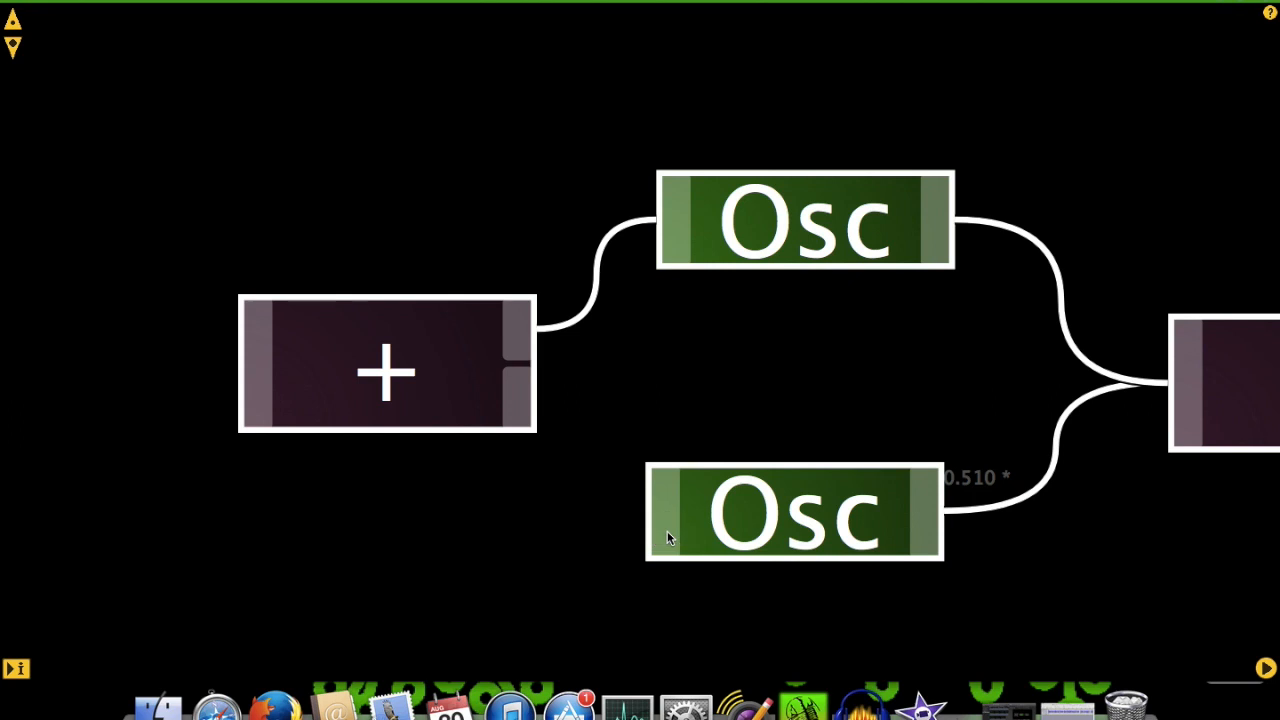
pyautogui.moveTo(667, 531); pyautogui.dragTo(511, 394)
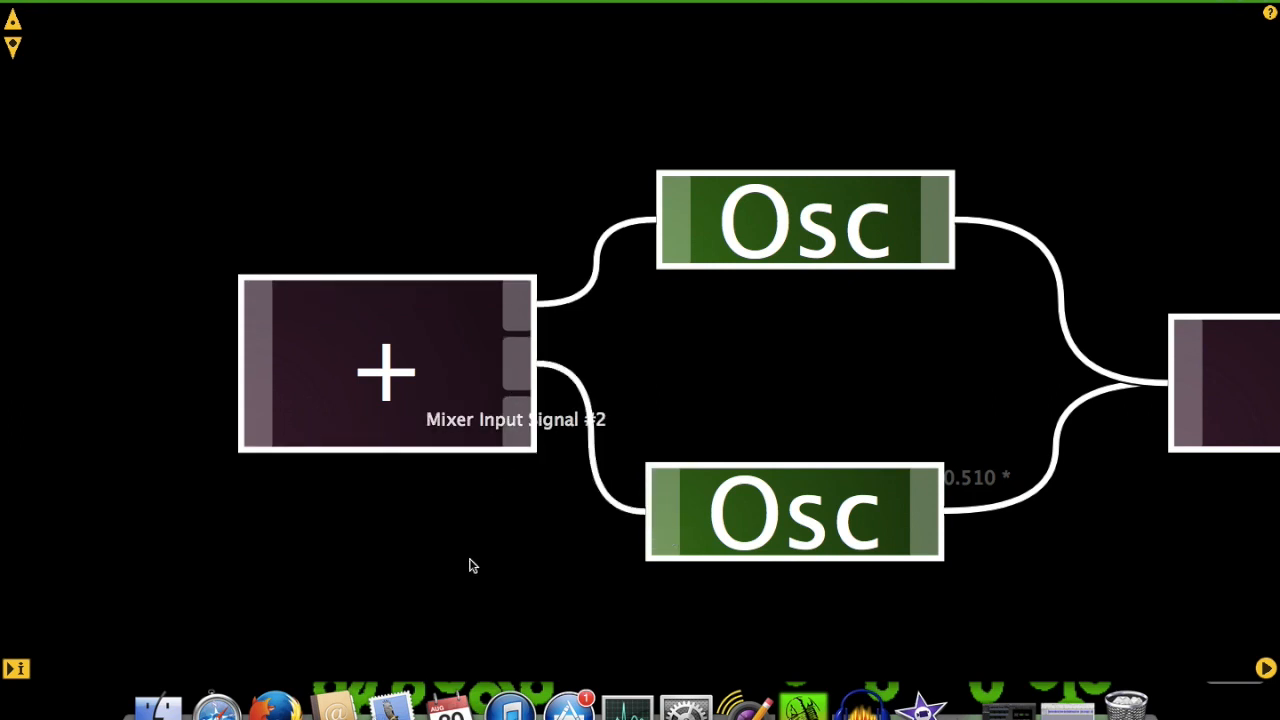
# - Connect the new Sum module's output to the Out module's Mono Mix Input
pyautogui.scroll(-10, 433, 560)
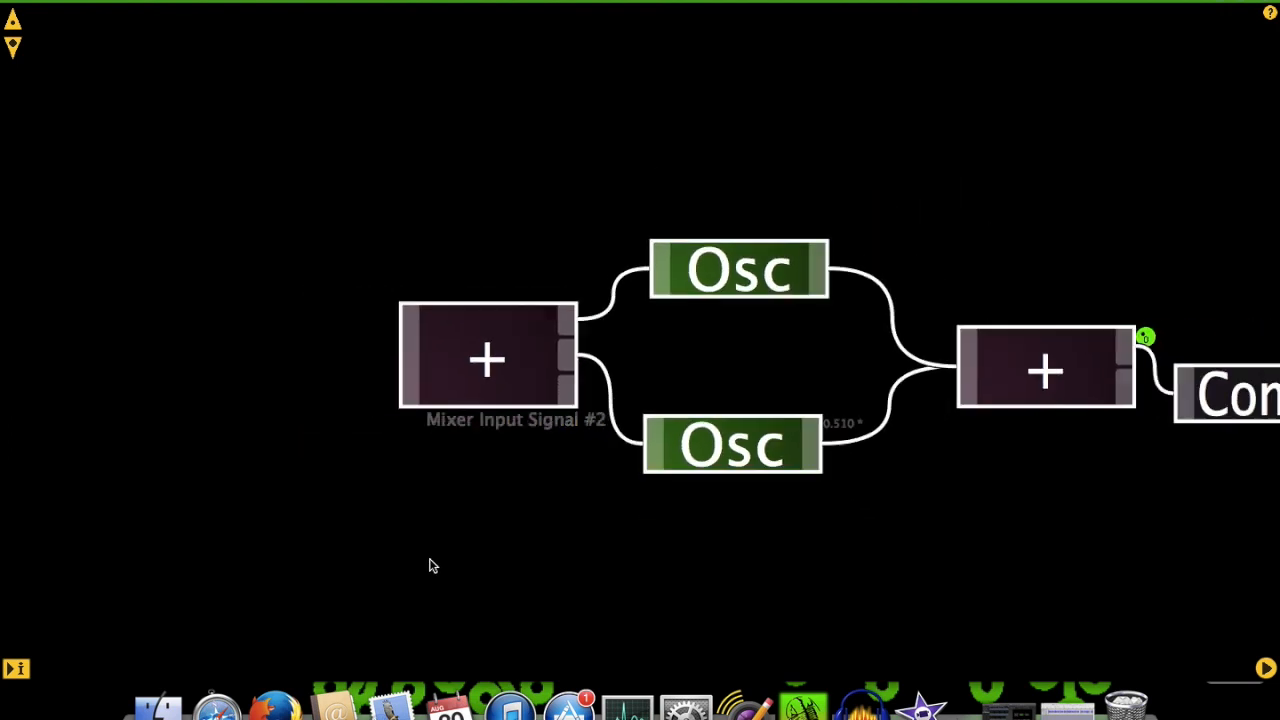
pyautogui.scroll(-2, 430, 560)
pyautogui.moveTo(449, 562); pyautogui.dragTo(889, 557)
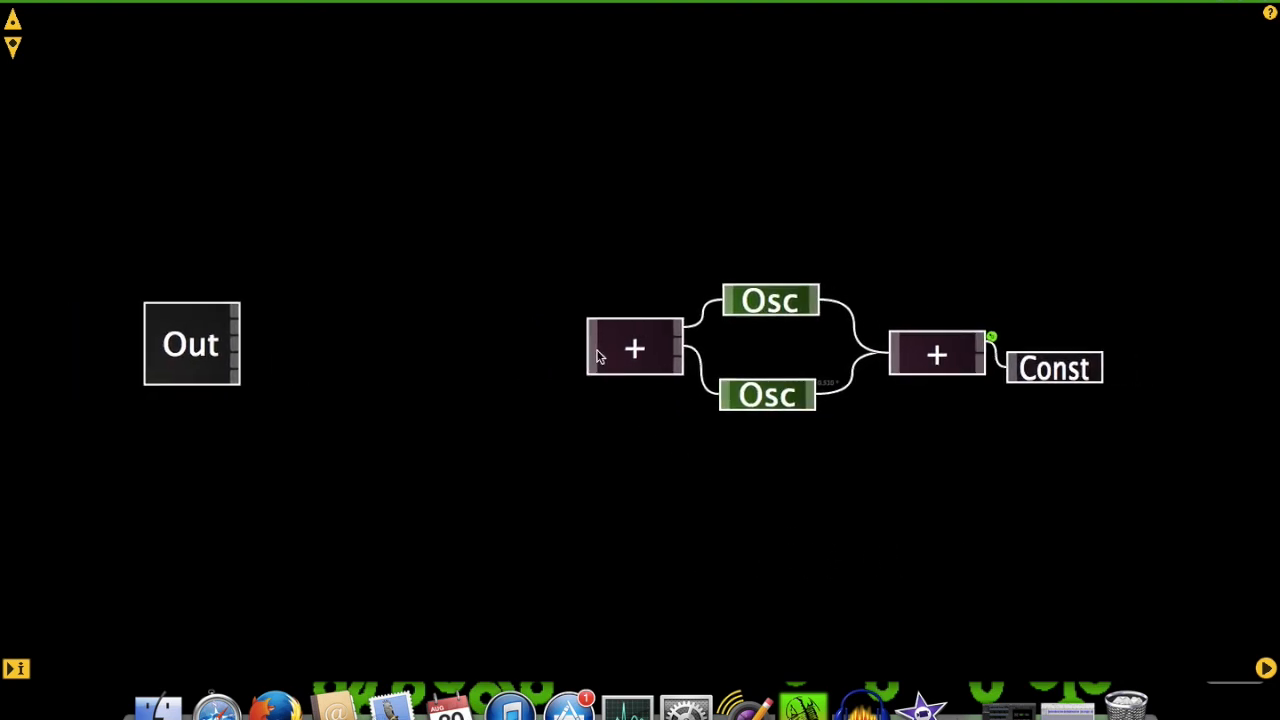
pyautogui.moveTo(590, 350); pyautogui.dragTo(234, 311)
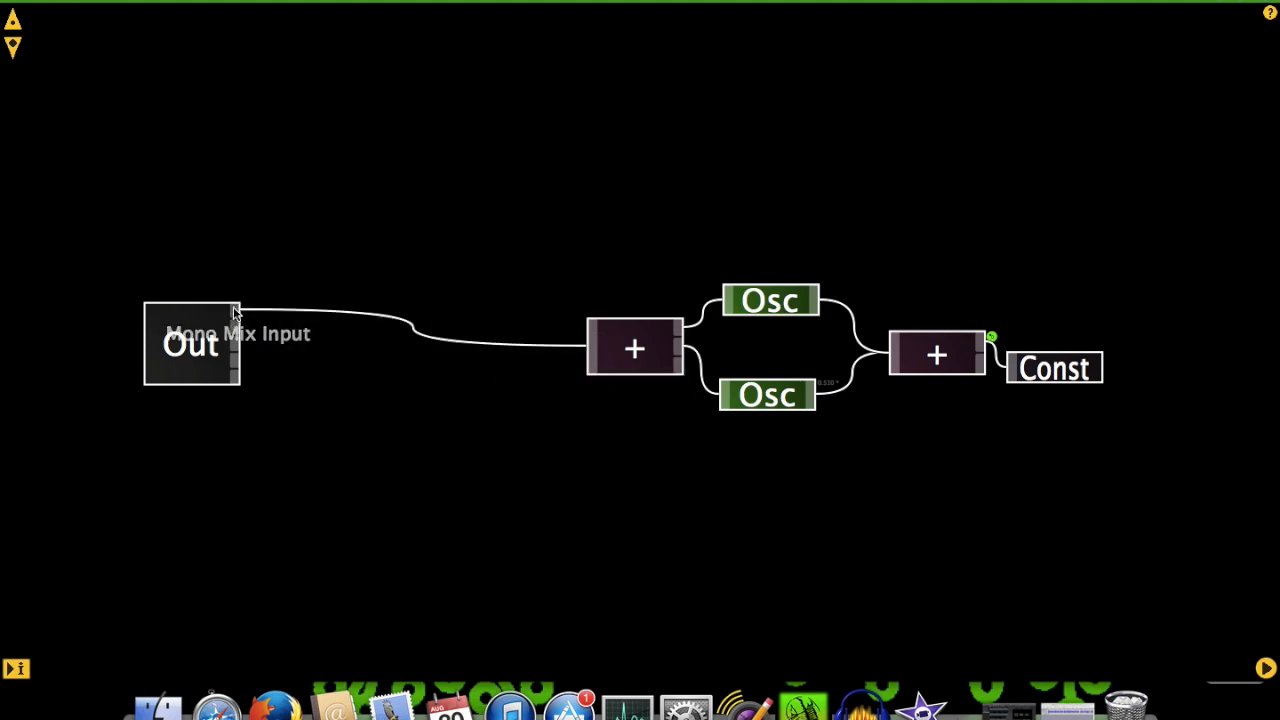
# - Play the unnamed patch while raising its first parameter in the main window, and reopen its editor at full size
pyautogui.click(1266, 668)
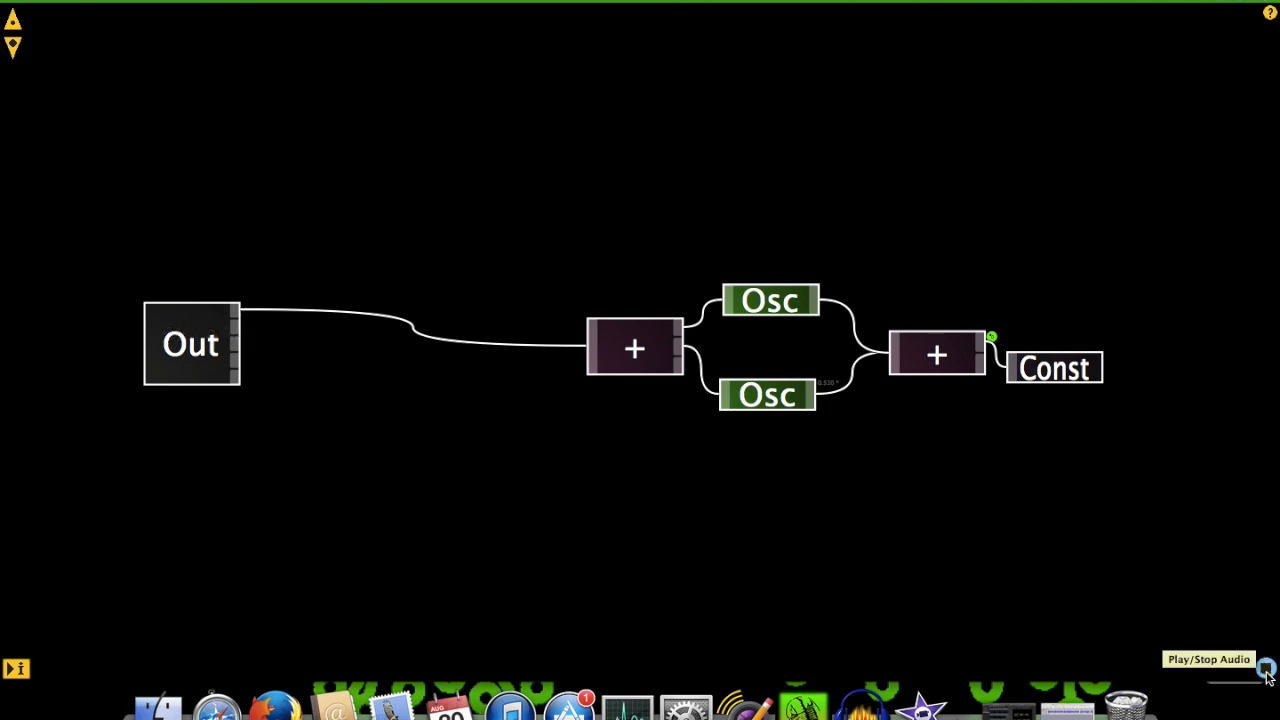
pyautogui.click(920, 5)
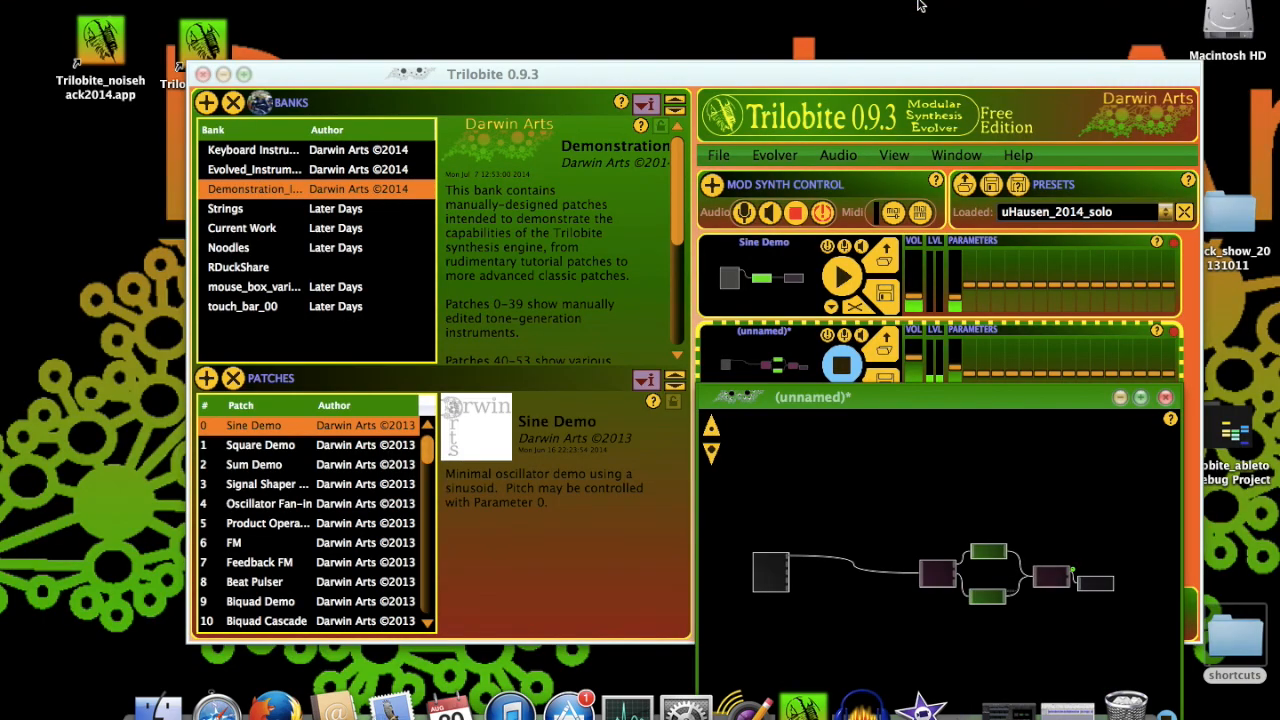
pyautogui.click(1166, 397)
pyautogui.moveTo(955, 366)
pyautogui.mouseDown()
pyautogui.moveTo(948, 319)
pyautogui.moveTo(955, 385)
pyautogui.moveTo(952, 331)
pyautogui.moveTo(954, 382)
pyautogui.moveTo(950, 333)
pyautogui.moveTo(948, 345)
pyautogui.mouseUp()
pyautogui.doubleClick(783, 370)
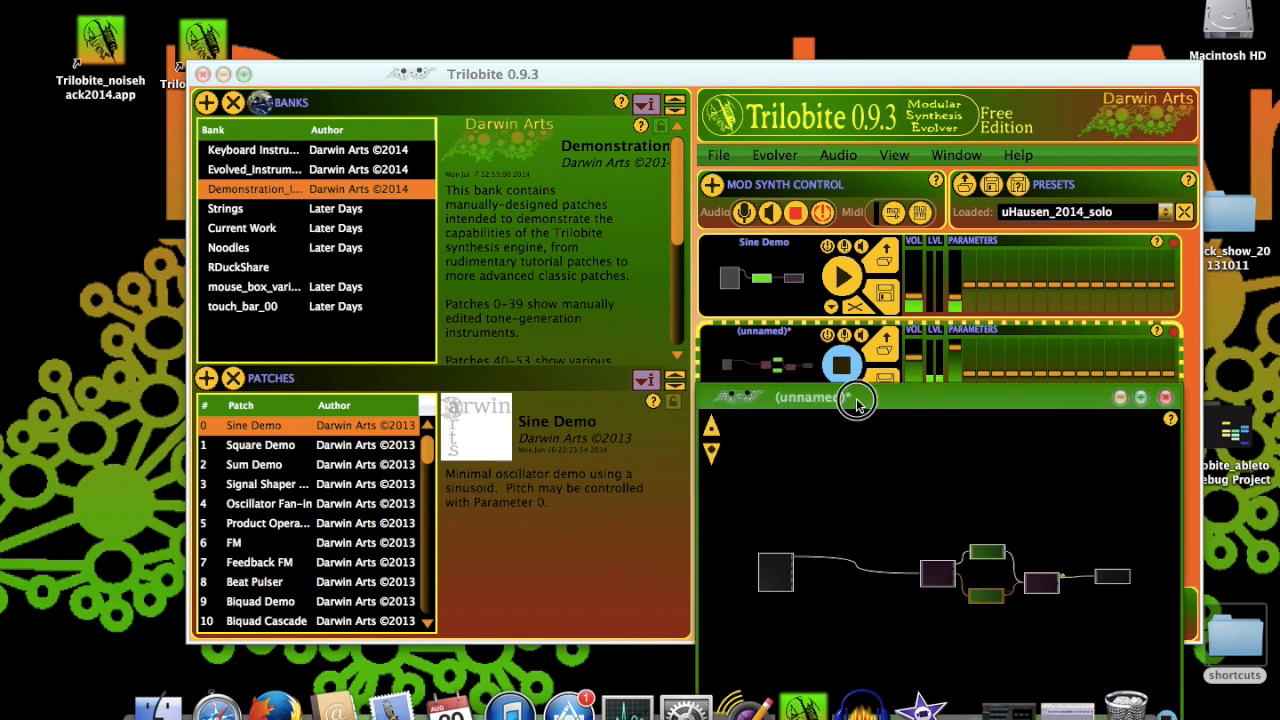
pyautogui.doubleClick(856, 400)
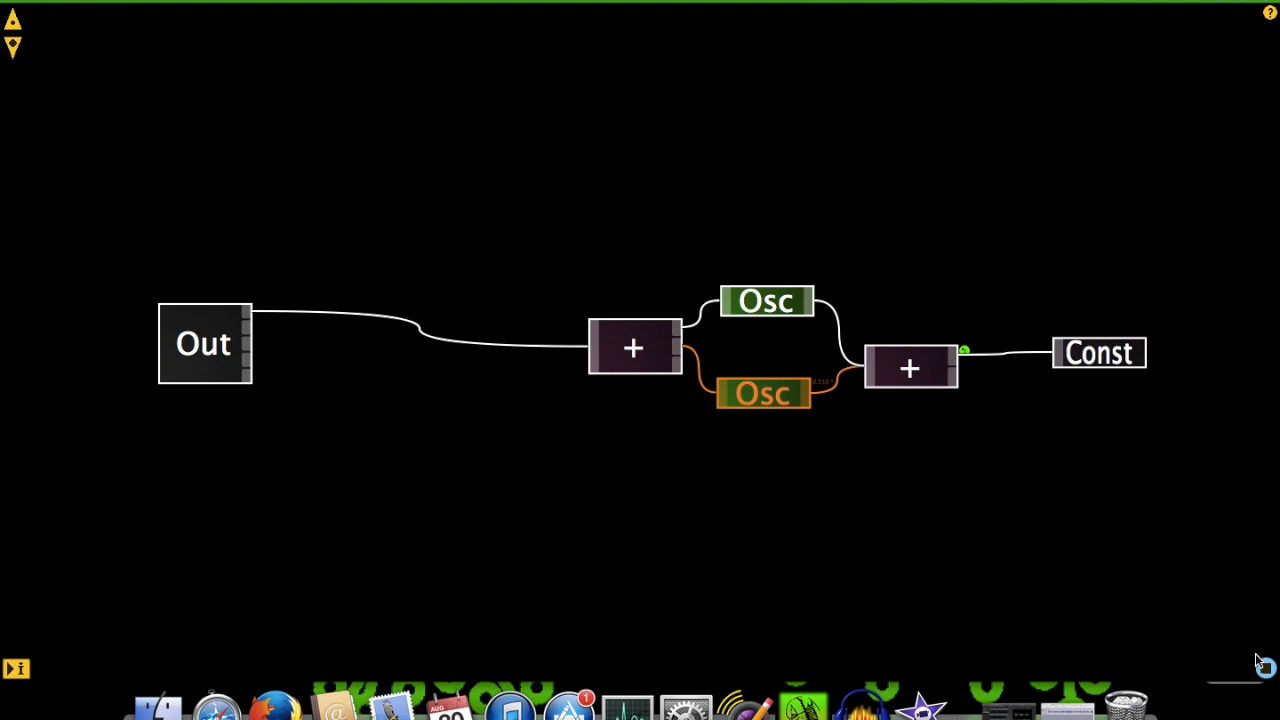
# - Insert a Biquad Filter module and place it below the connection between the Out and Sum modules
pyautogui.rightClick(390, 422)
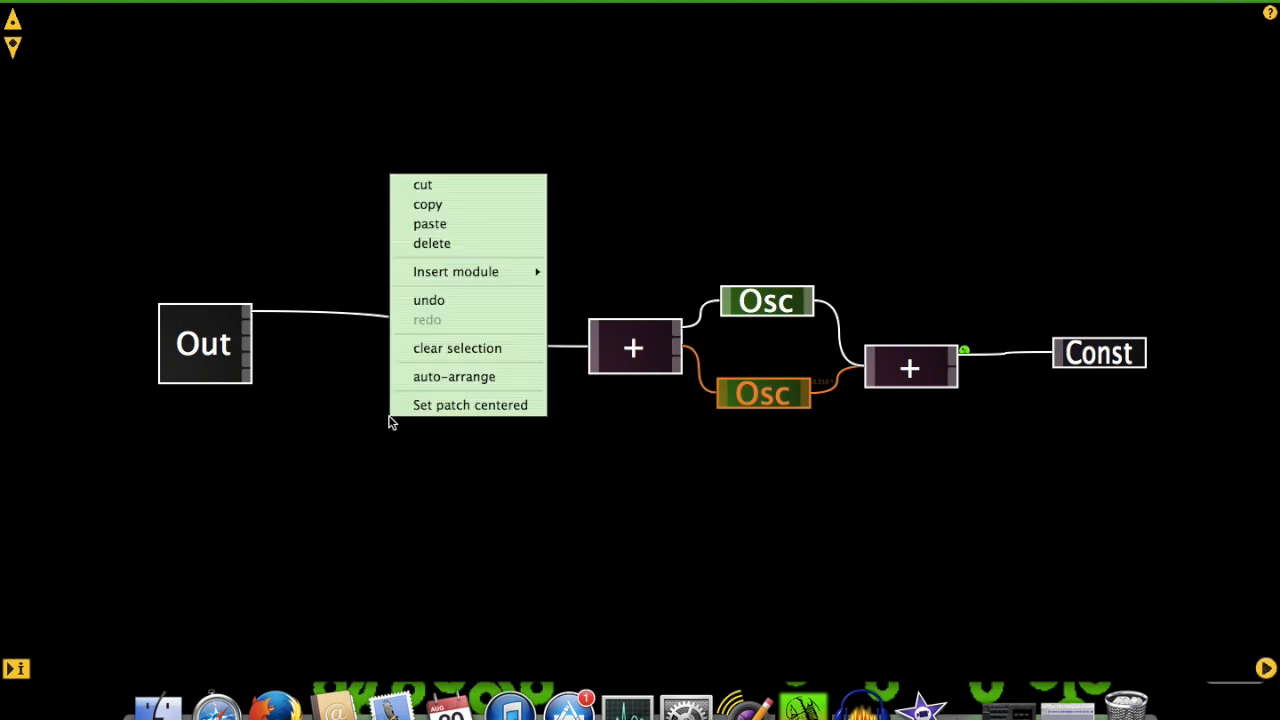
pyautogui.moveTo(516, 269)
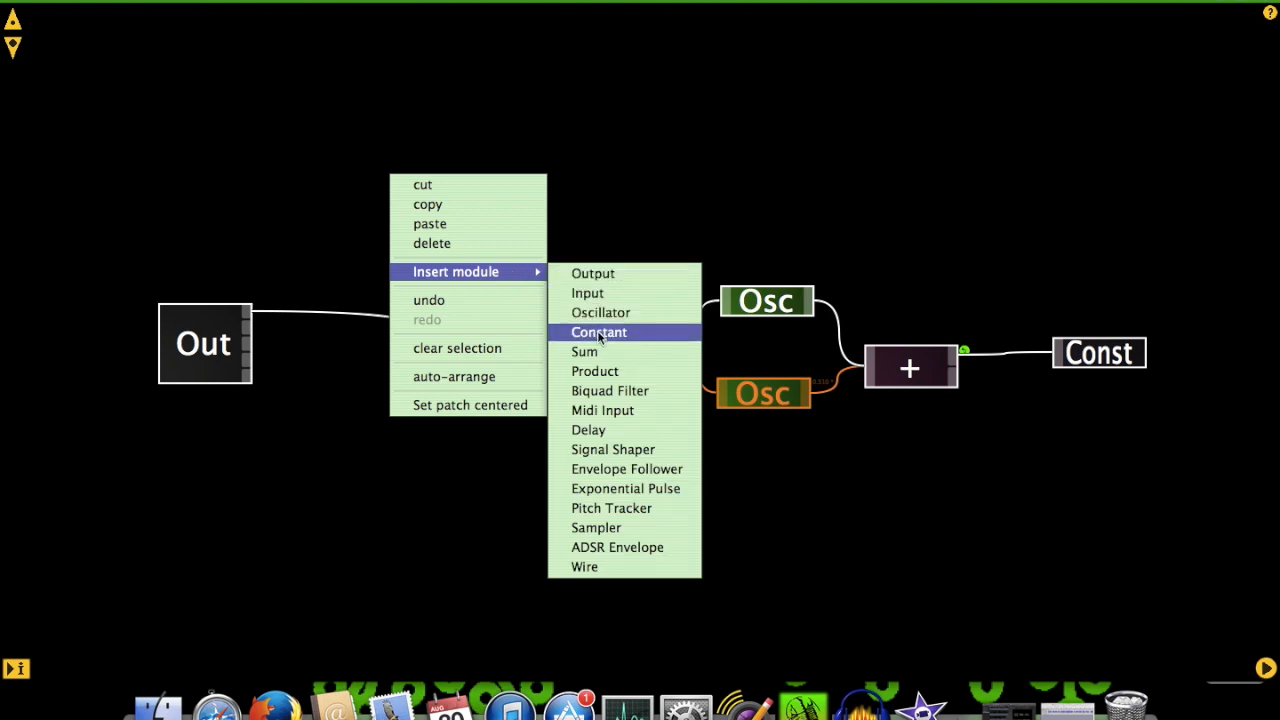
pyautogui.click(609, 391)
pyautogui.click(407, 410)
pyautogui.moveTo(407, 410); pyautogui.dragTo(392, 461)
# - Set the Biquad module's filter type to Lowpass
pyautogui.click(392, 461)
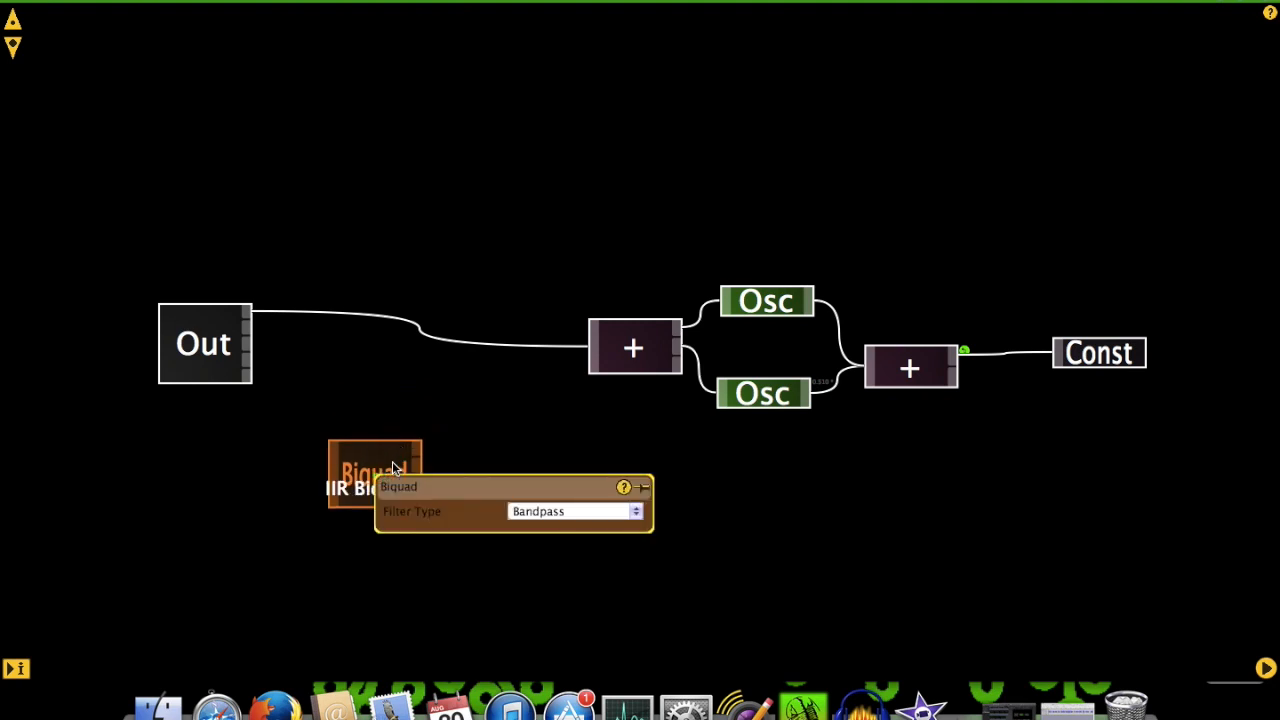
pyautogui.click(542, 512)
pyautogui.click(568, 530)
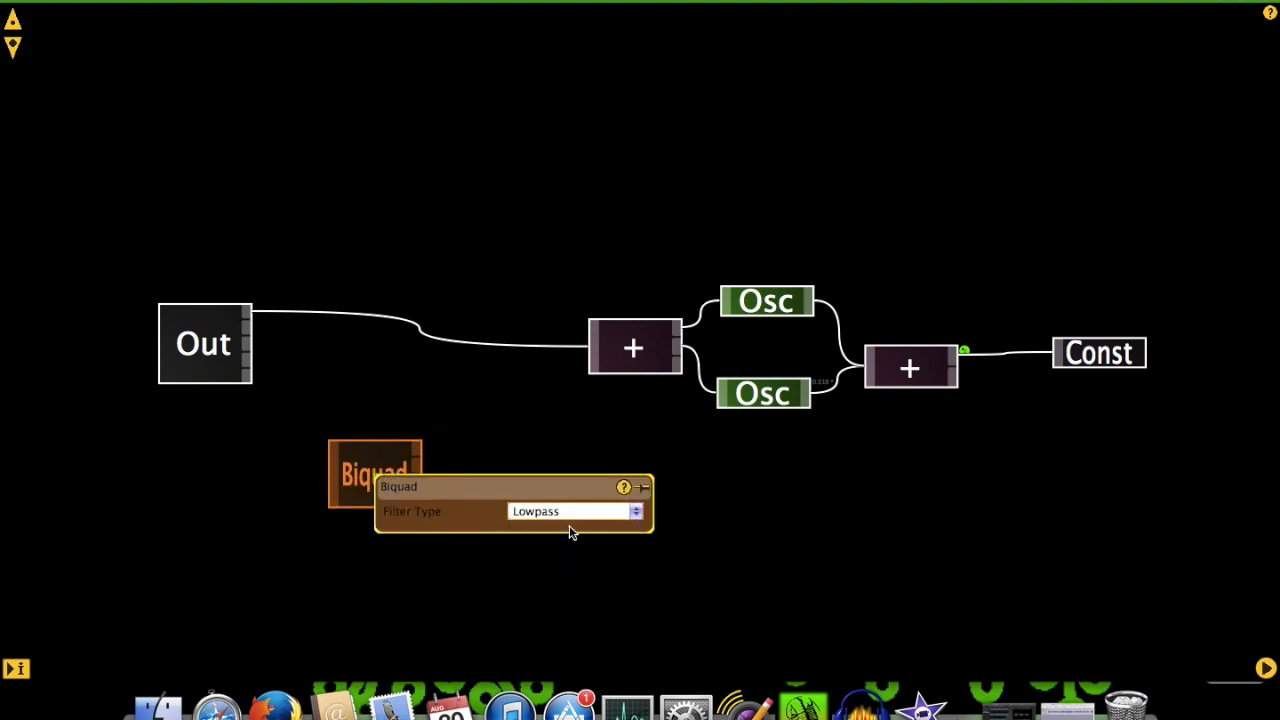
pyautogui.click(529, 444)
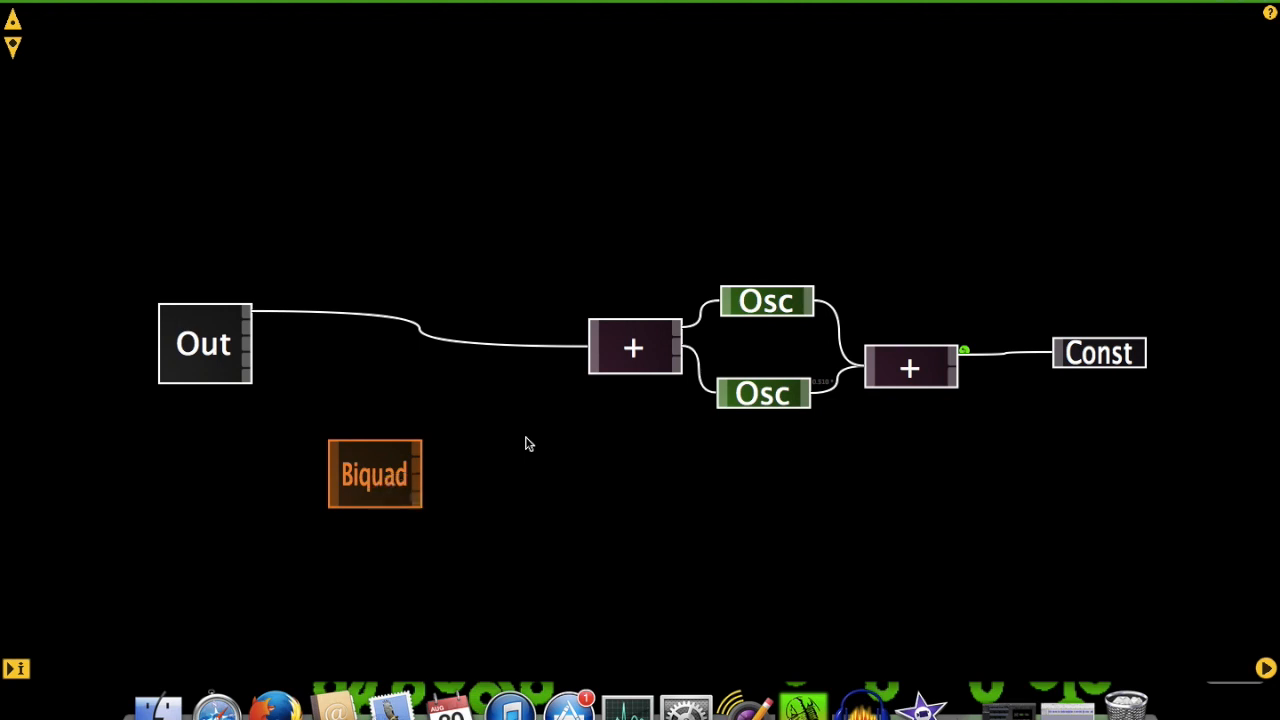
# - Connect the oscillator Sum's output to the Biquad's Input Signal and move the Biquad above the Out-to-Sum connection
pyautogui.click(594, 350)
pyautogui.moveTo(594, 350); pyautogui.dragTo(418, 505)
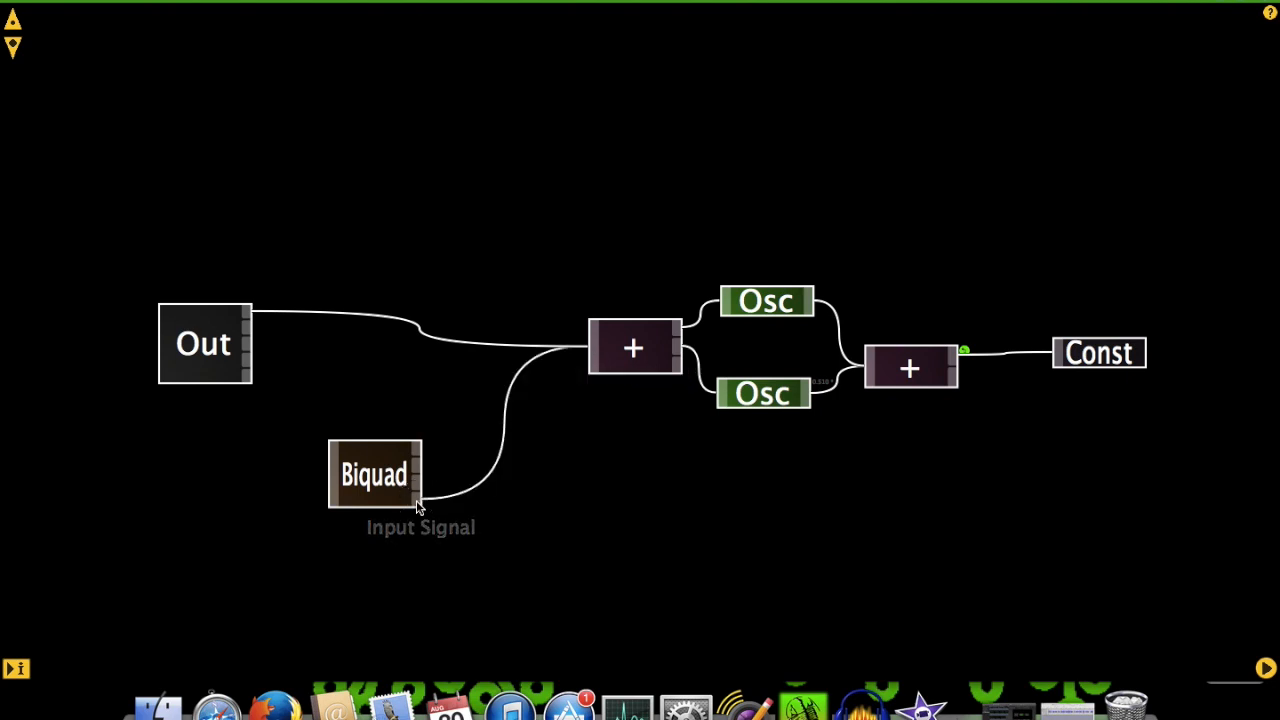
pyautogui.moveTo(374, 472); pyautogui.dragTo(435, 198)
# - Insert an Oscillator and a Constant module beside the Biquad, and connect the Constant to the new oscillator's Frequency Signal input
pyautogui.rightClick(588, 153)
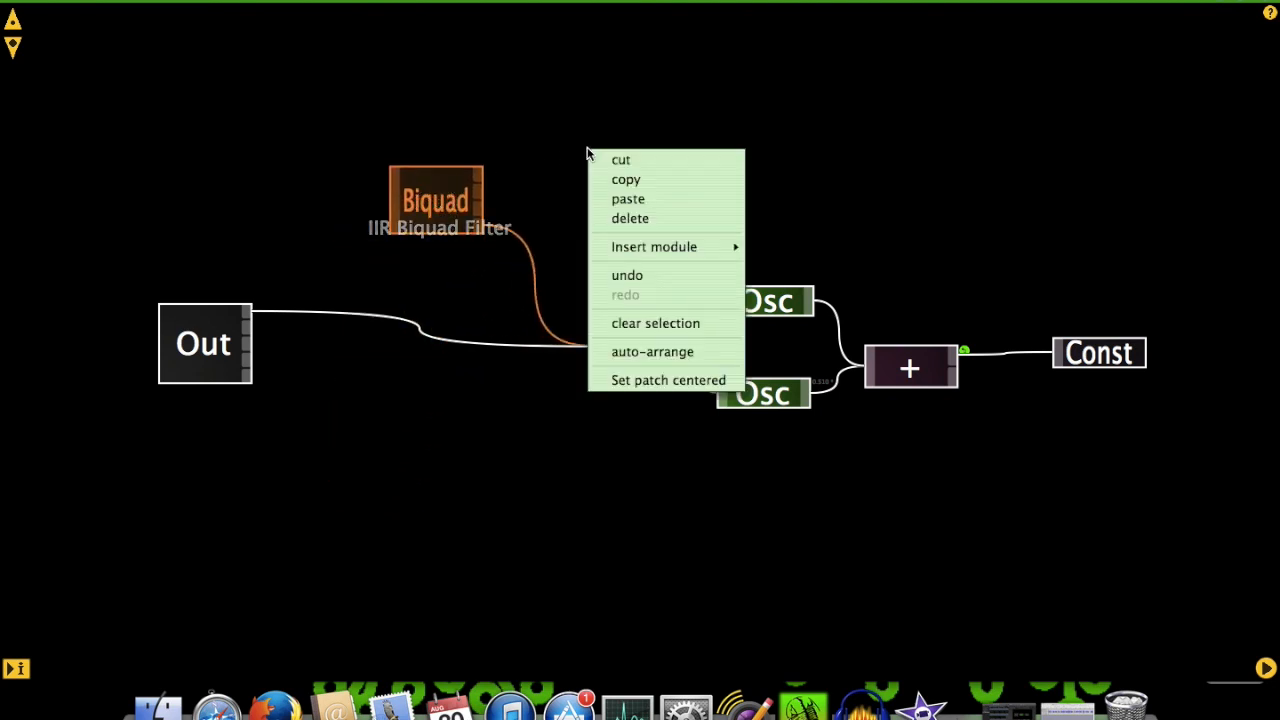
pyautogui.moveTo(655, 250)
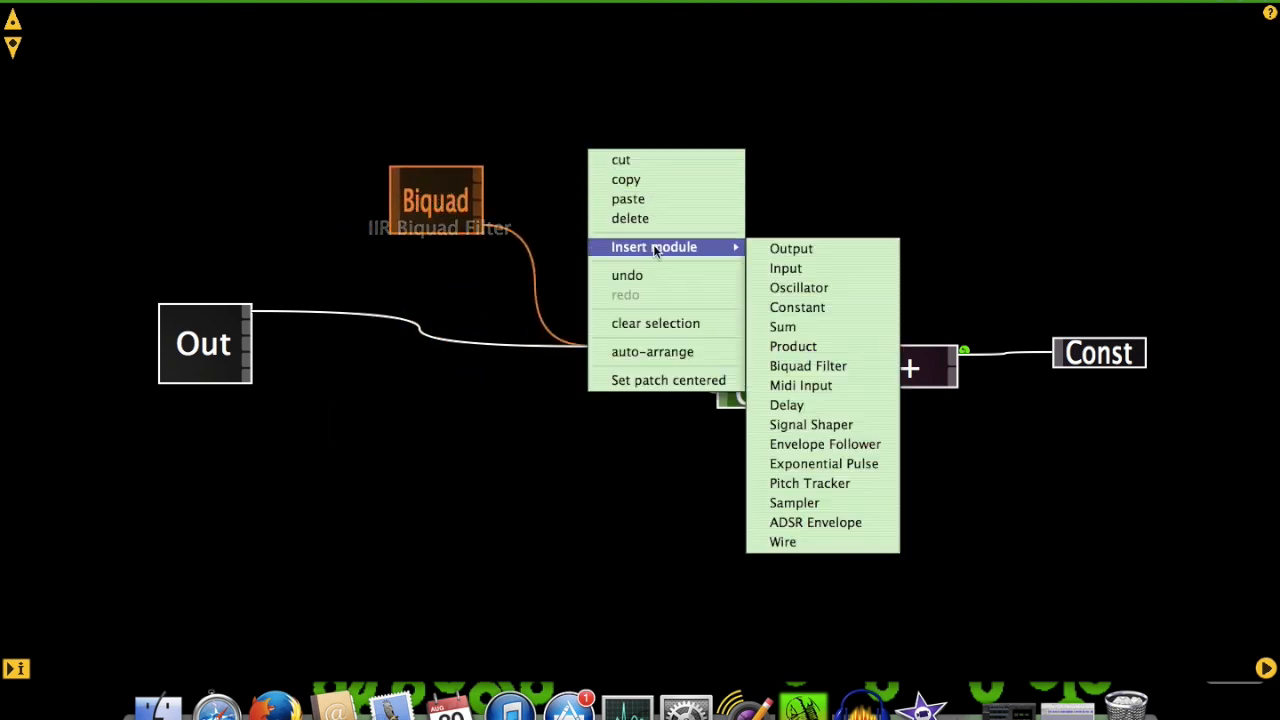
pyautogui.click(795, 288)
pyautogui.rightClick(795, 168)
pyautogui.moveTo(765, 261)
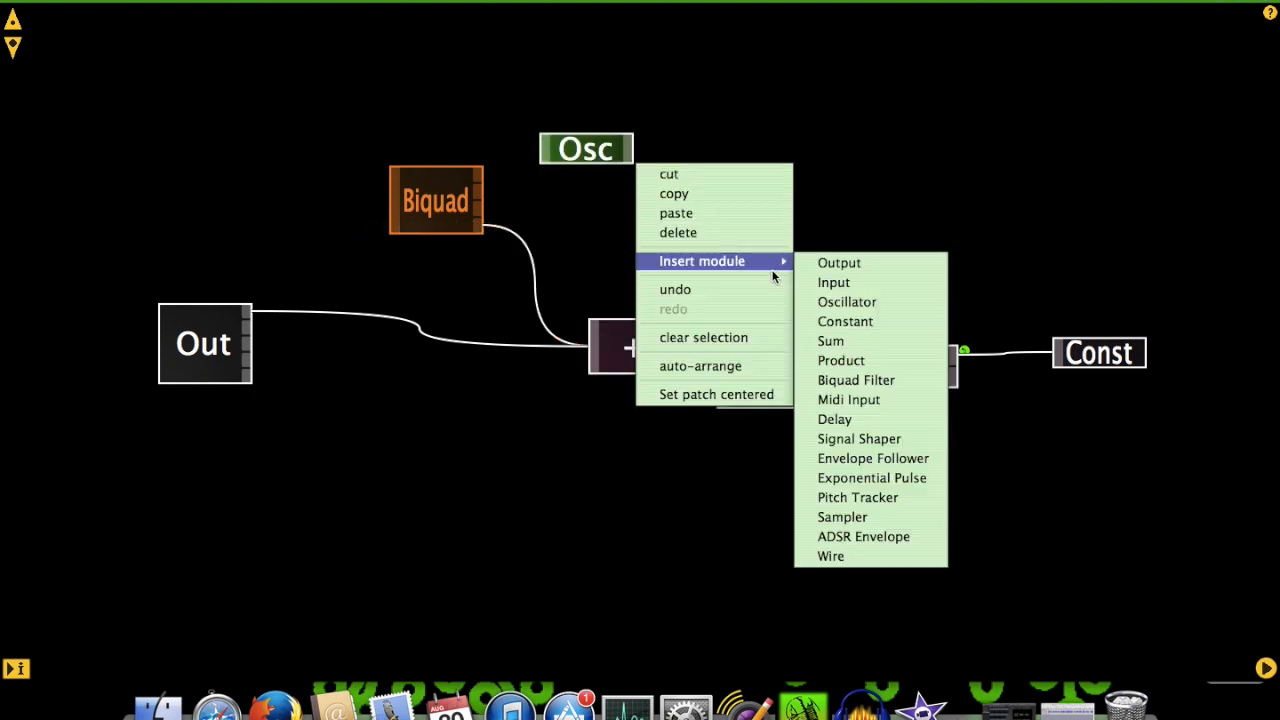
pyautogui.click(830, 321)
pyautogui.moveTo(784, 166); pyautogui.dragTo(630, 150)
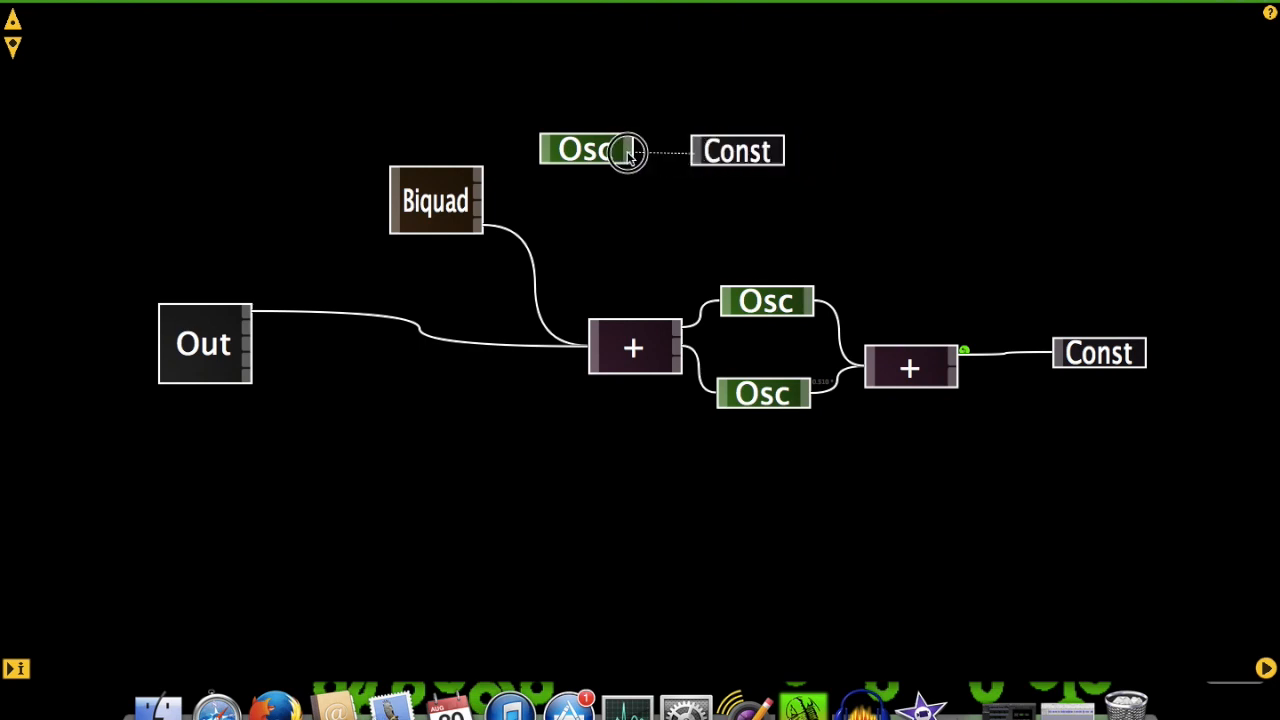
# - Connect the new oscillator's output to the Biquad's center frequency input
pyautogui.click(539, 142)
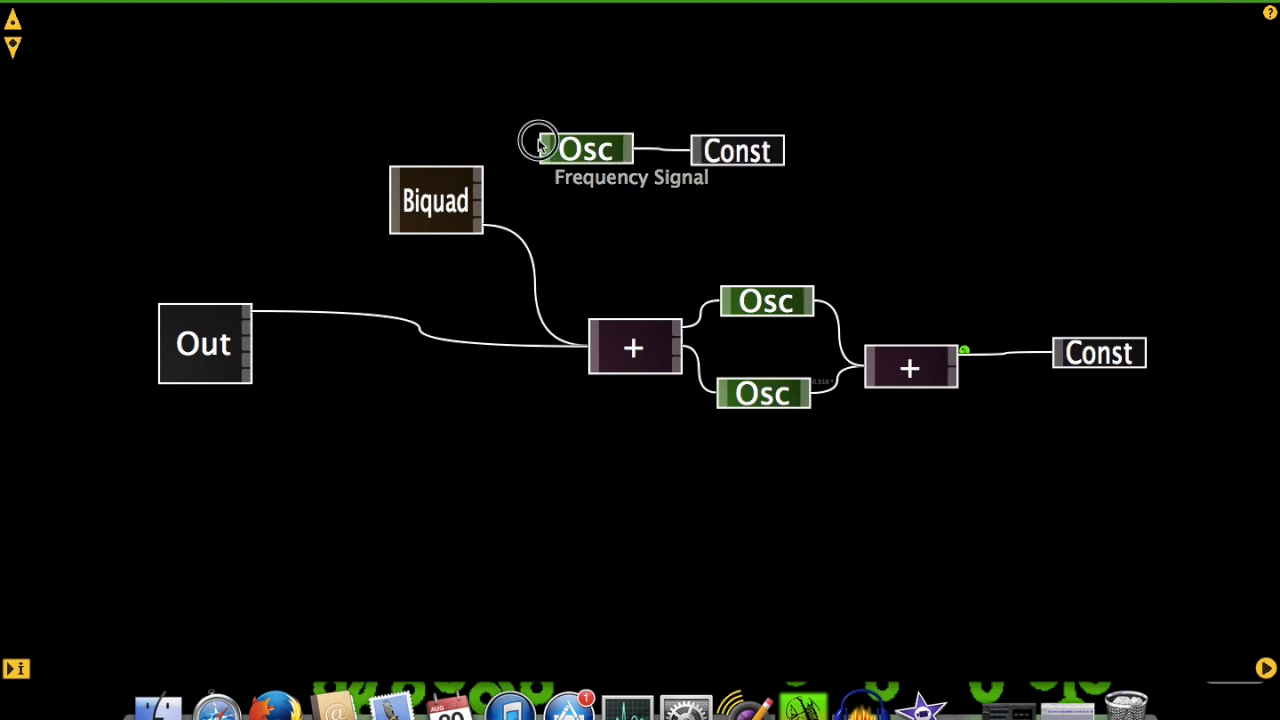
pyautogui.click(547, 147)
pyautogui.moveTo(547, 147); pyautogui.dragTo(481, 174)
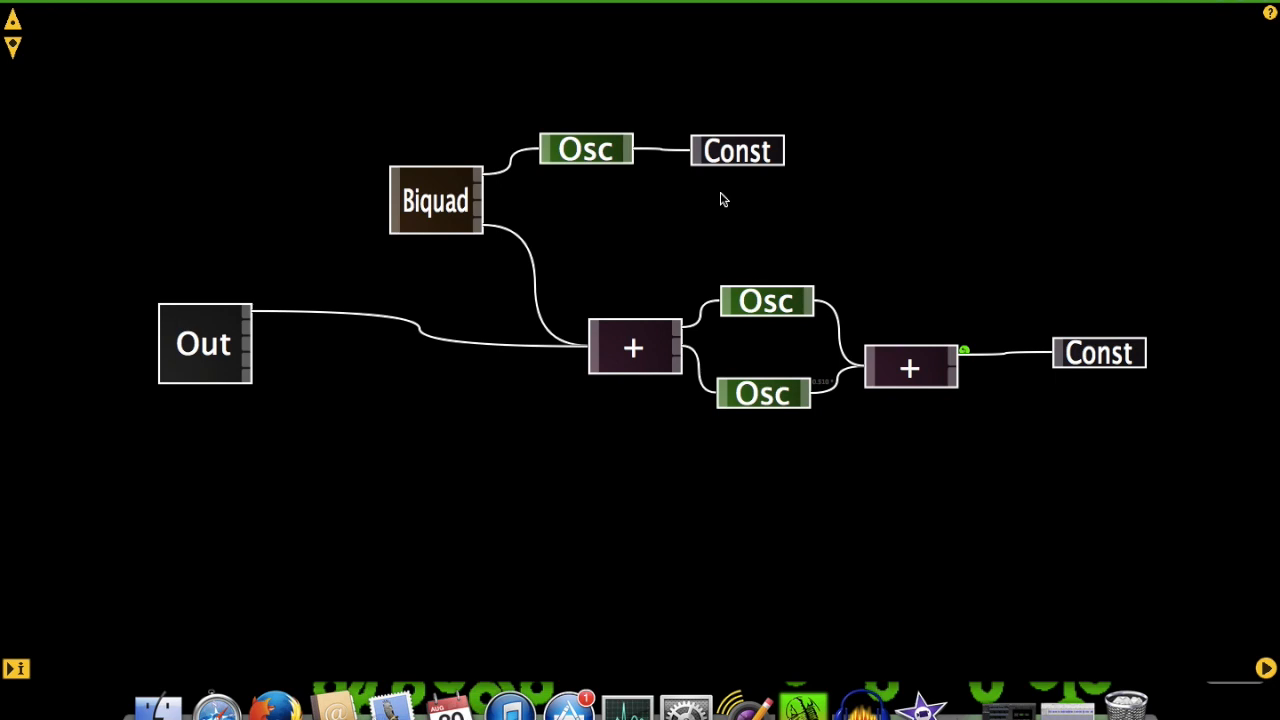
# - Set the input scalar on the filter oscillator's Frequency Signal input to 20
pyautogui.rightClick(628, 150)
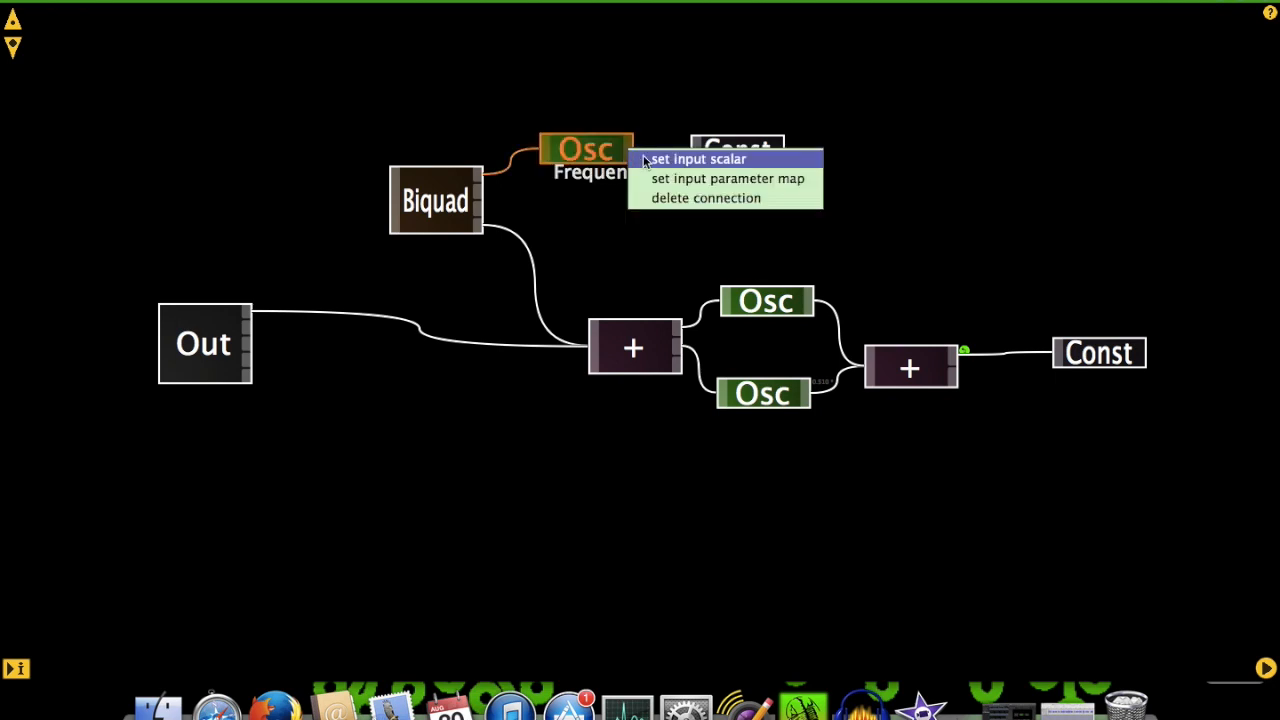
pyautogui.click(655, 157)
pyautogui.doubleClick(657, 157)
pyautogui.write('20')
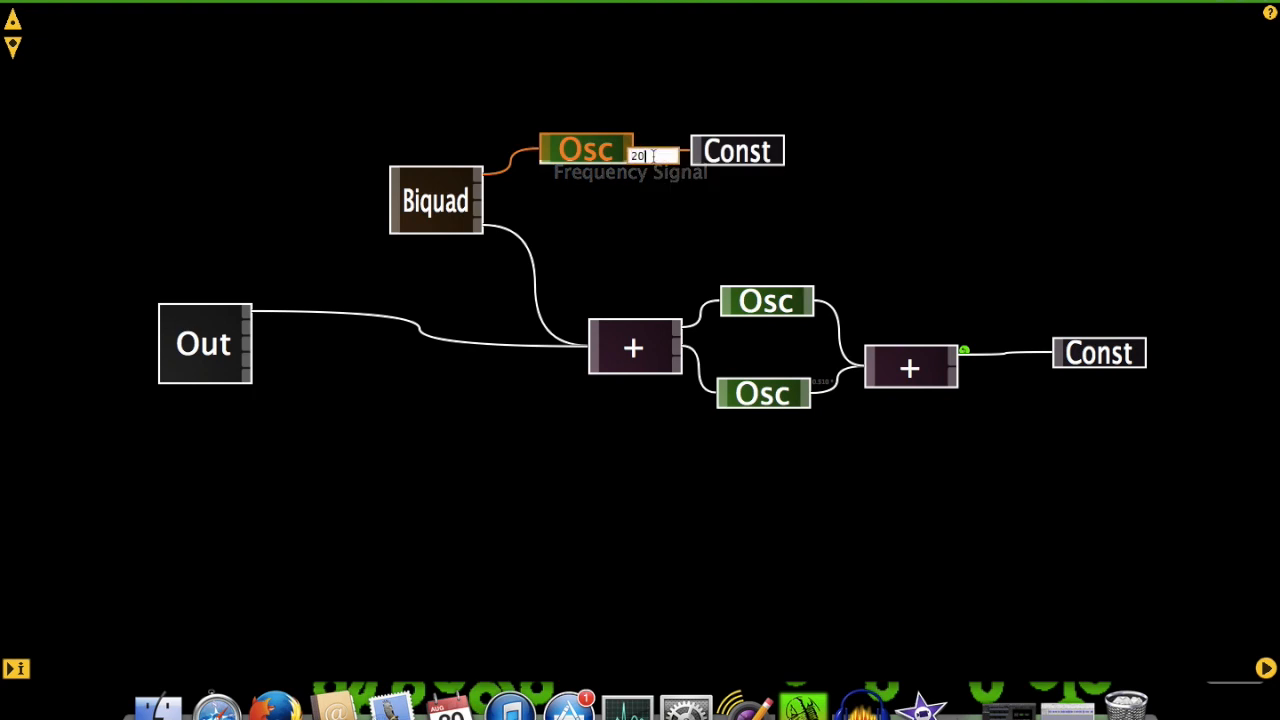
pyautogui.press('Return')
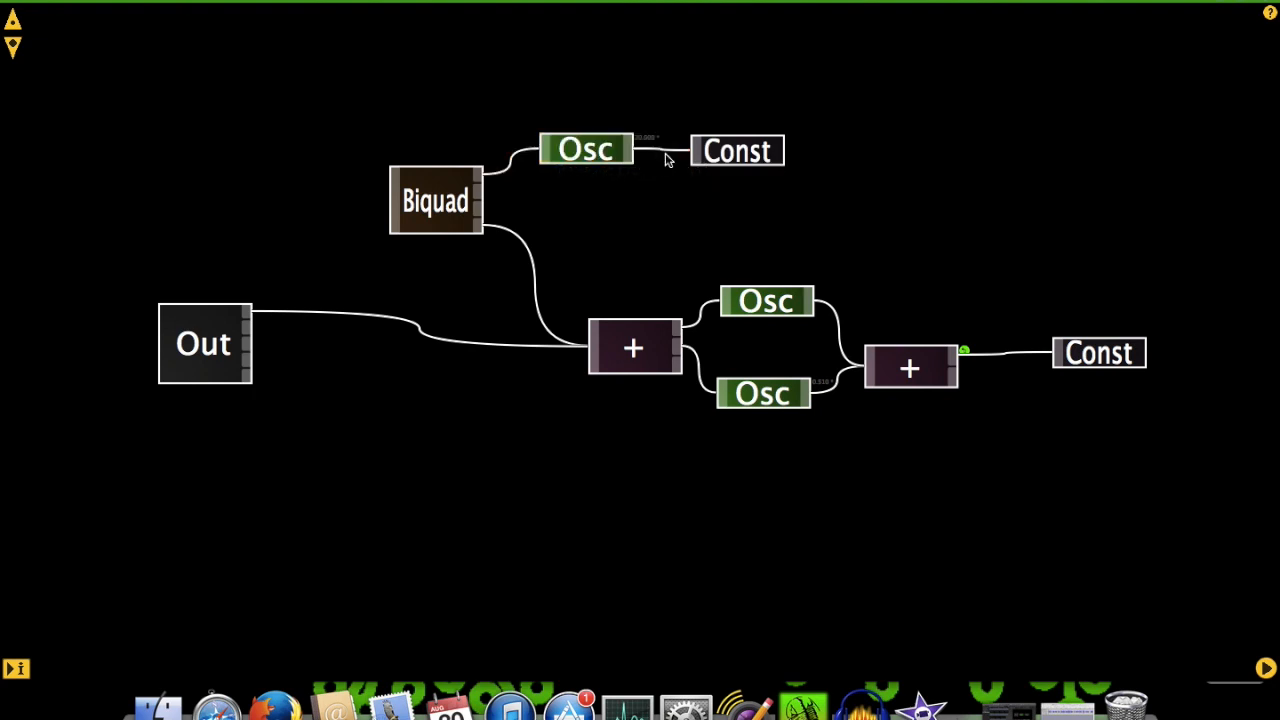
# - Map the filter oscillator's Frequency Signal input to param 1
pyautogui.scroll(5, 702, 206)
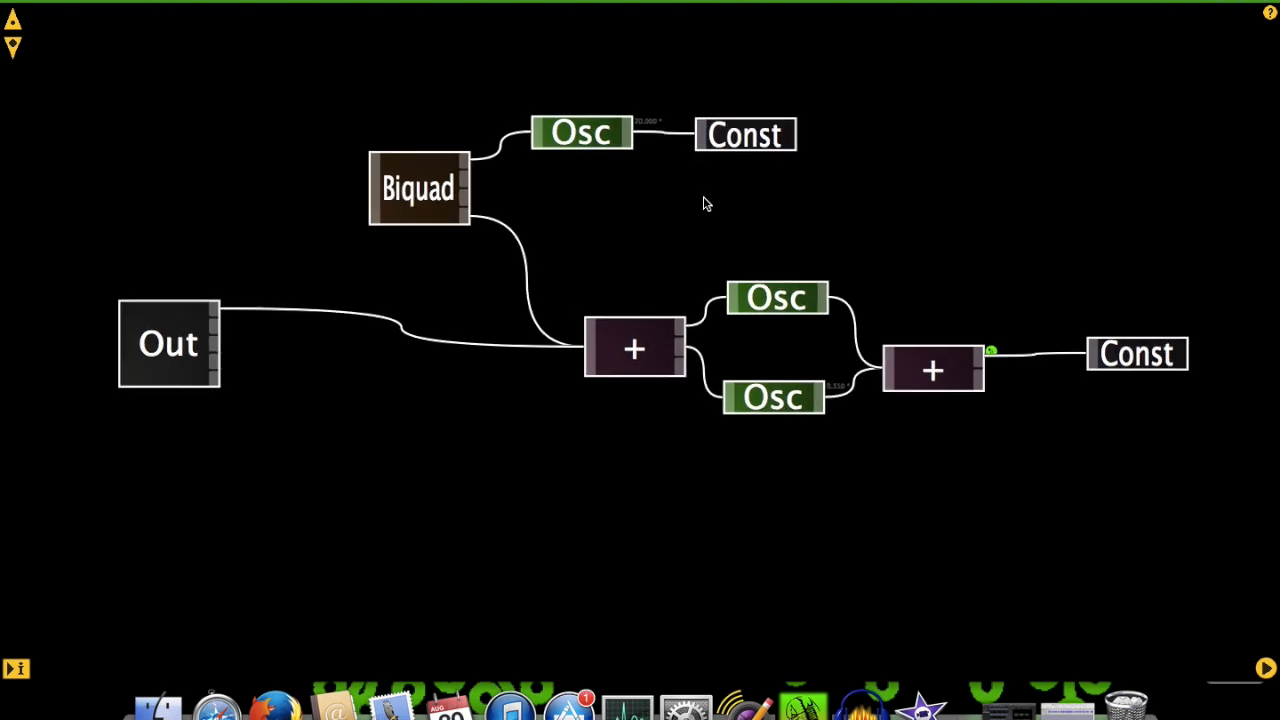
pyautogui.moveTo(714, 262); pyautogui.dragTo(742, 374)
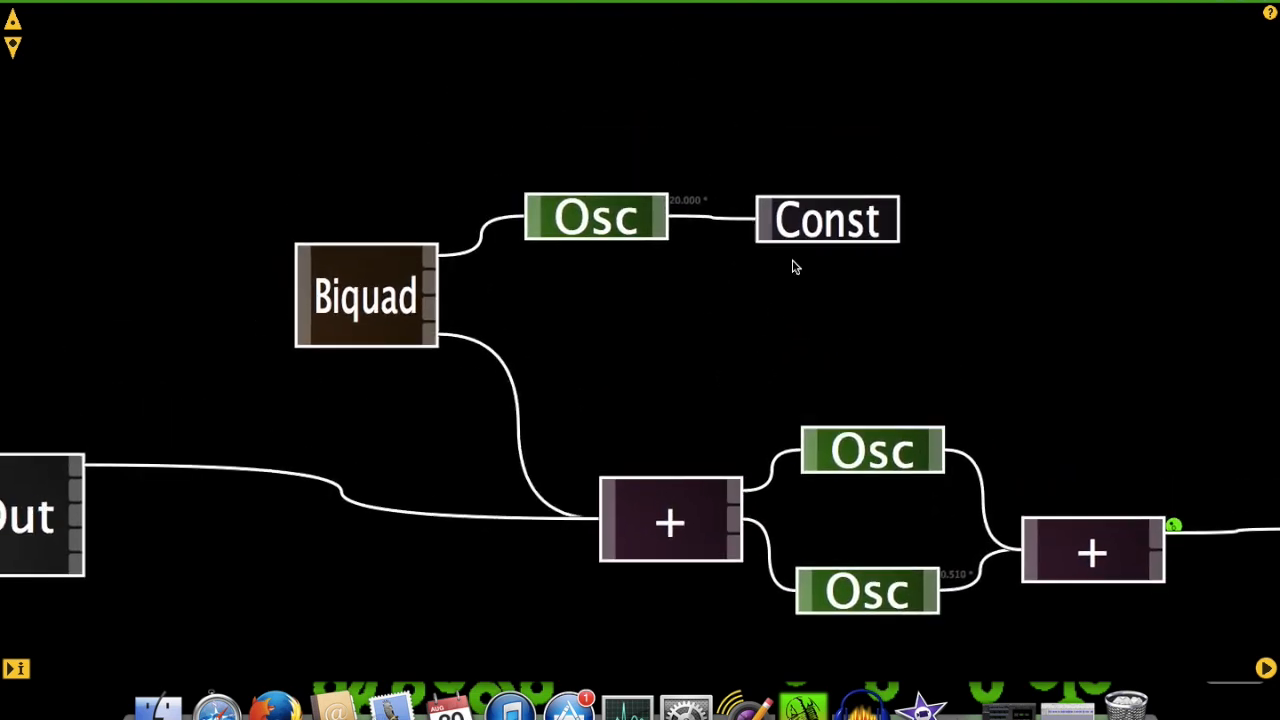
pyautogui.click(660, 220)
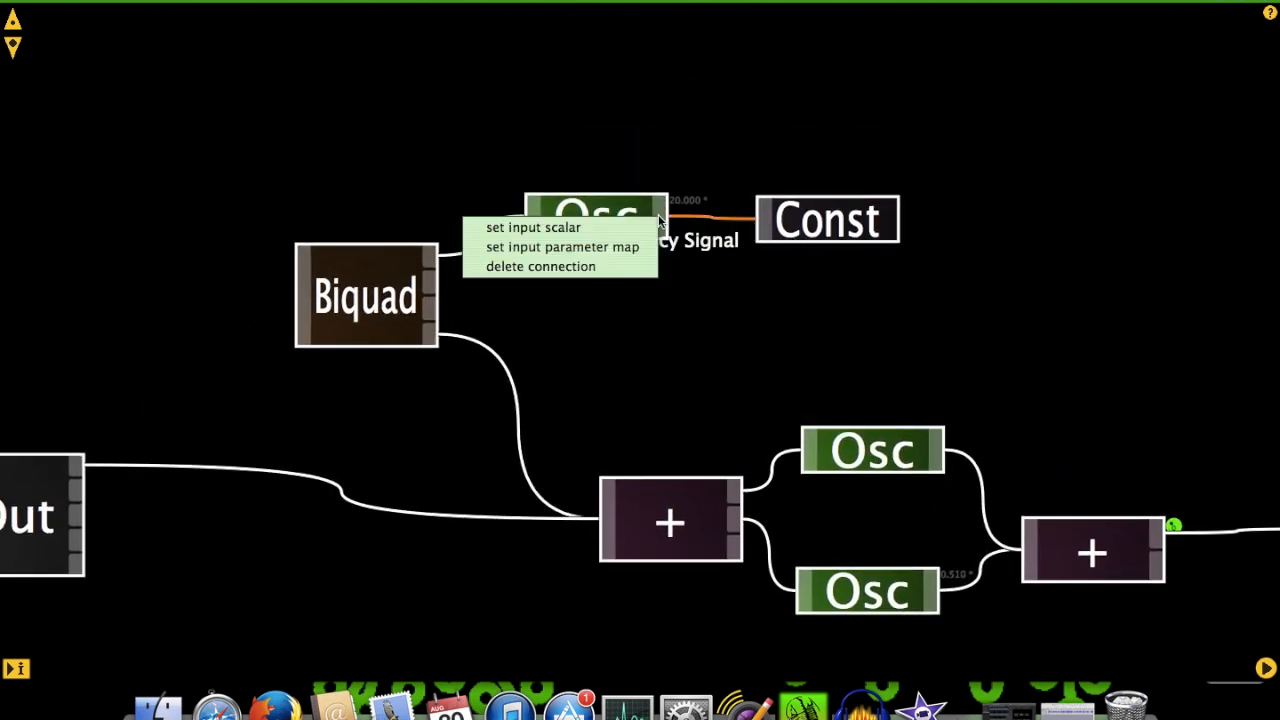
pyautogui.click(554, 246)
pyautogui.click(687, 229)
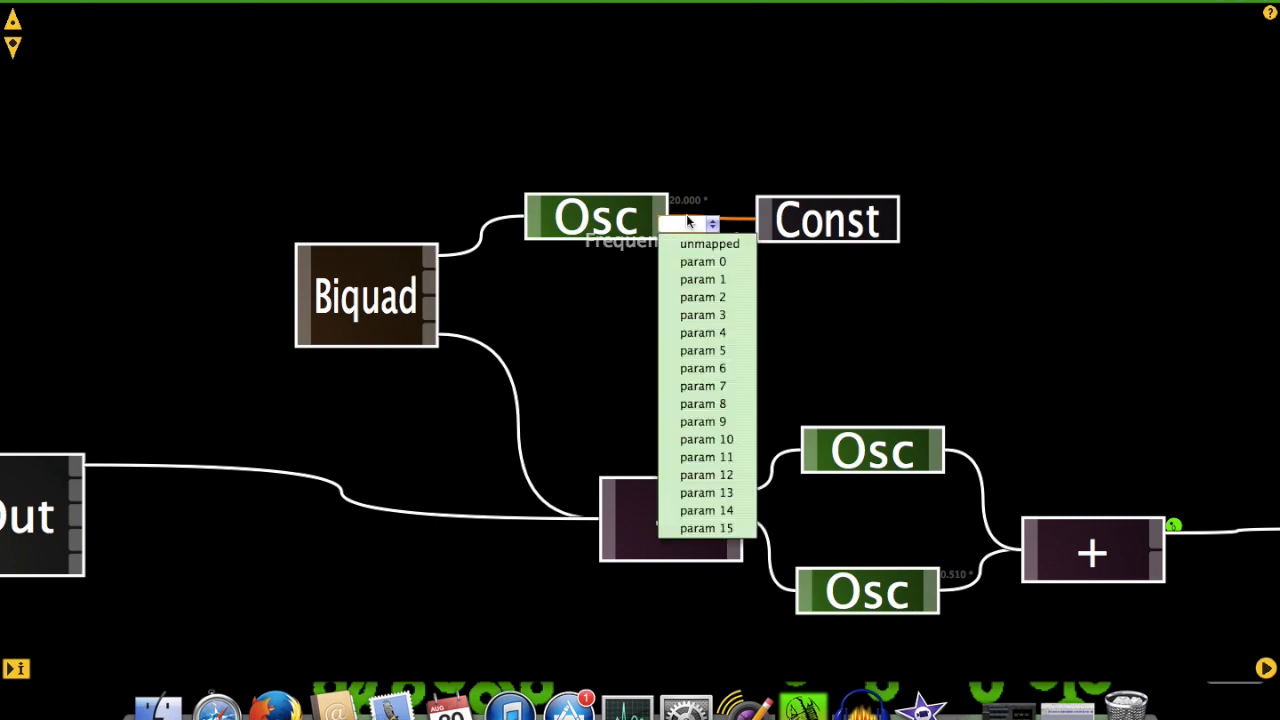
pyautogui.click(707, 284)
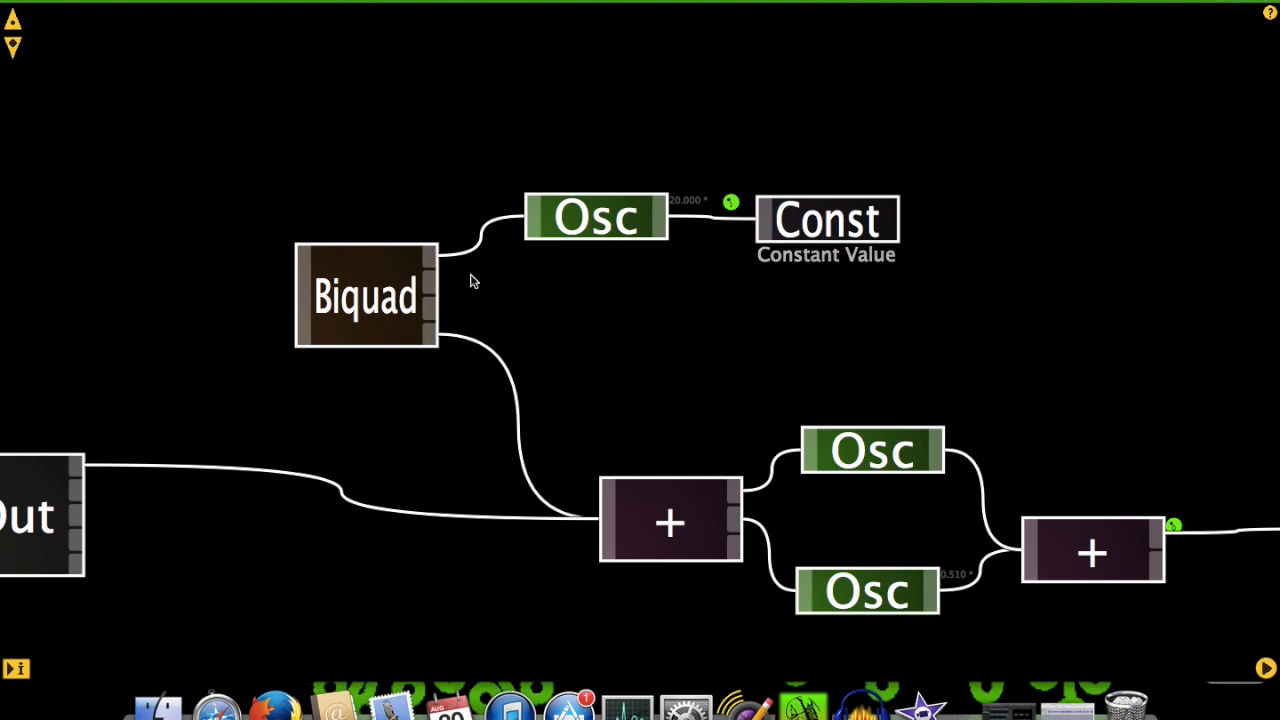
# - Set the input scalar on the Biquad's center frequency input to 10000
pyautogui.click(429, 261)
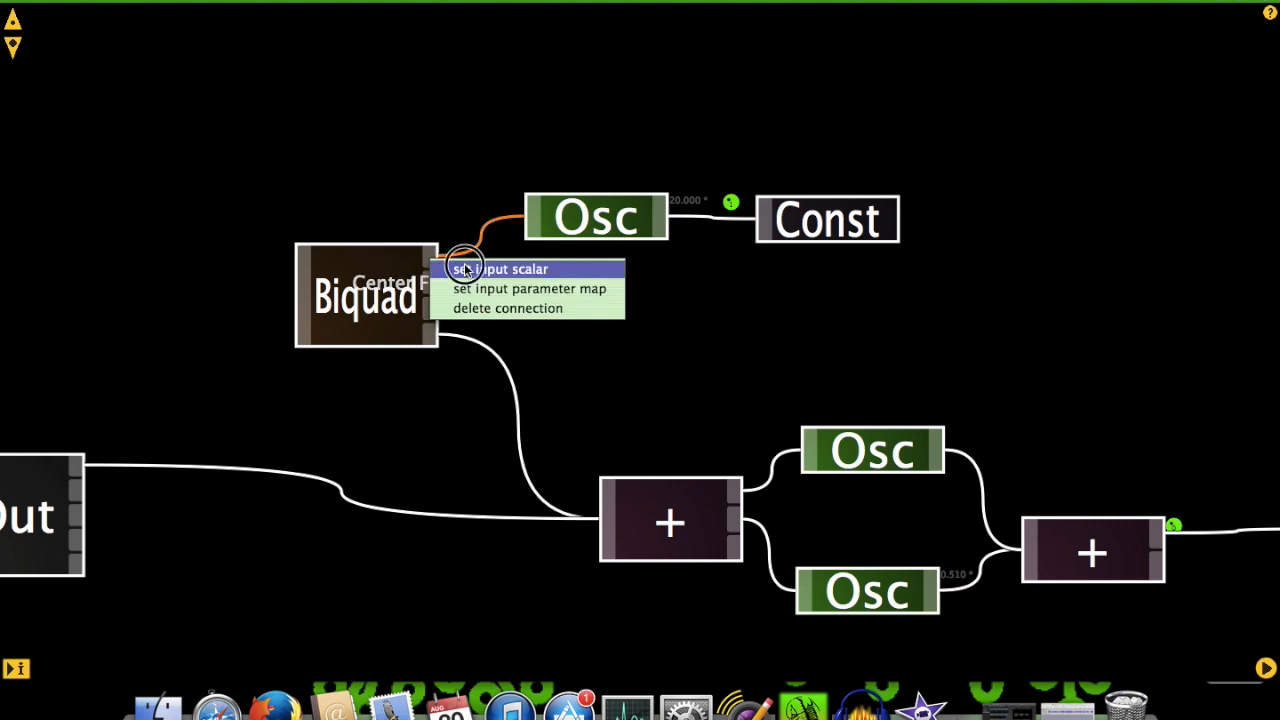
pyautogui.click(455, 270)
pyautogui.write('10000')
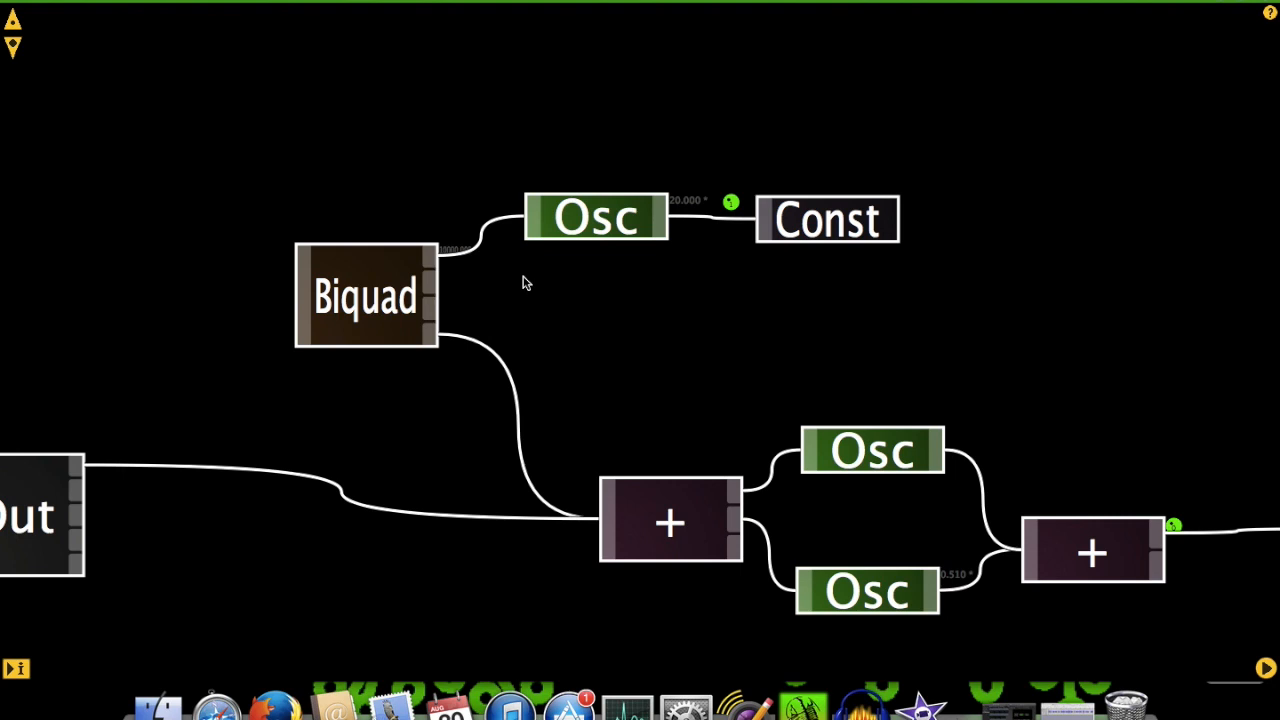
# - Map the Biquad's center frequency input to param 2
pyautogui.click(434, 256)
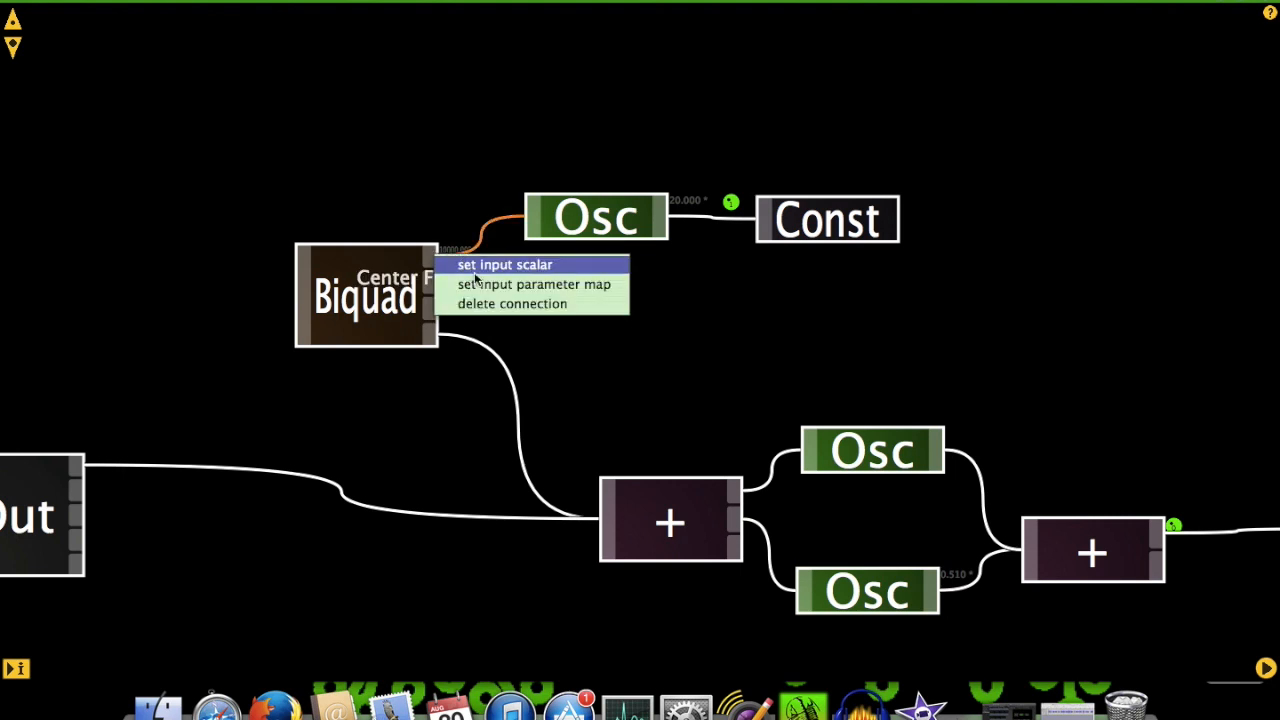
pyautogui.click(462, 285)
pyautogui.click(487, 263)
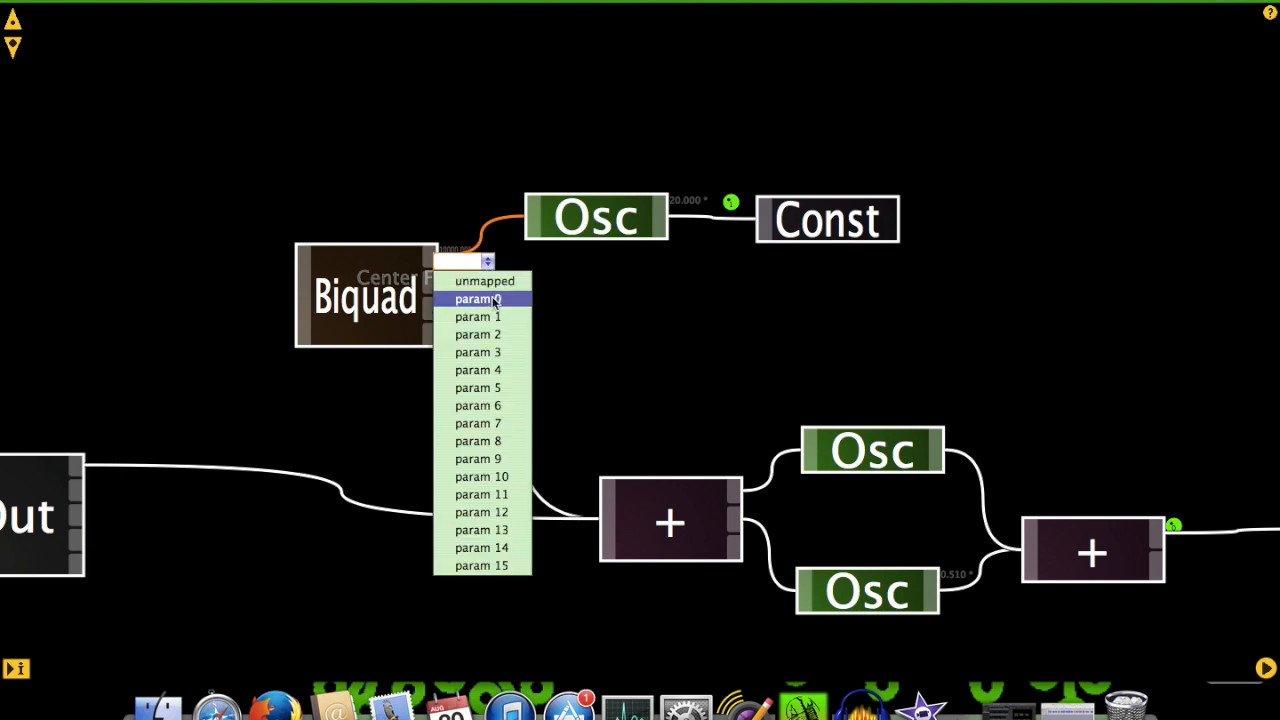
pyautogui.click(490, 334)
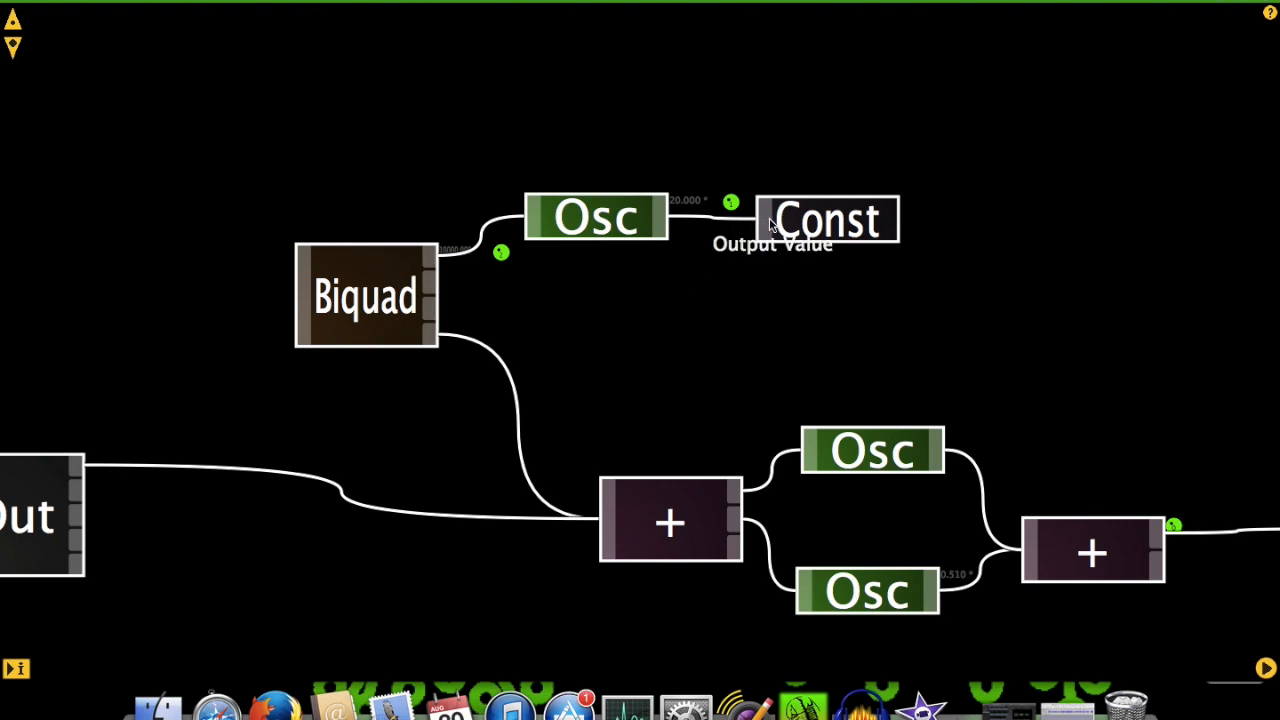
# - Connect the upper Const module's output to the Biquad's Q input and set that input's scalar to 2
pyautogui.moveTo(770, 224); pyautogui.dragTo(430, 286)
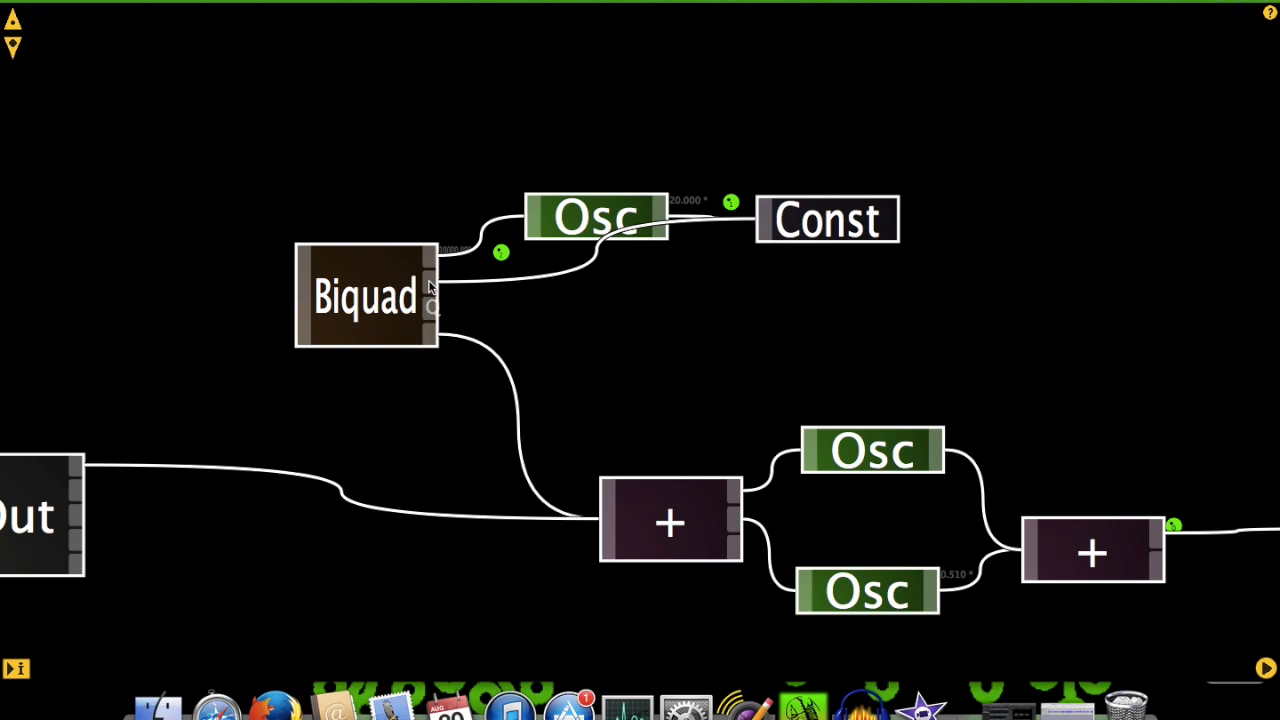
pyautogui.click(429, 287)
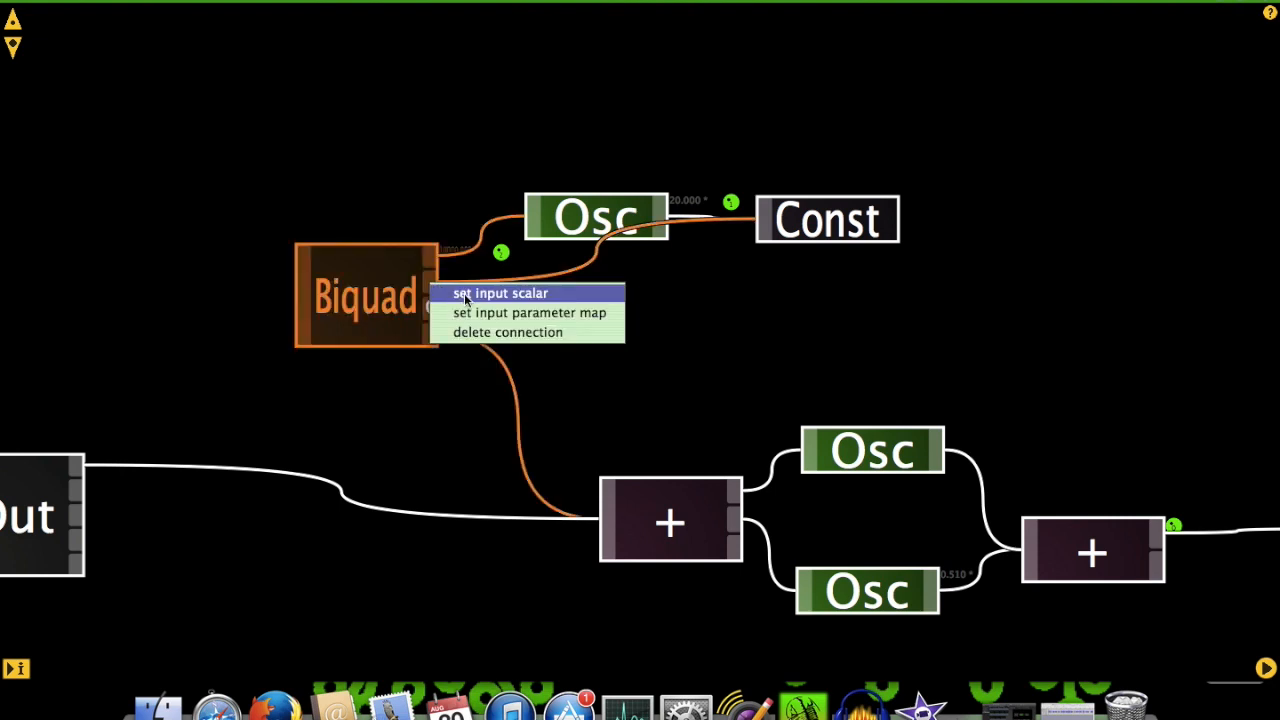
pyautogui.click(584, 293)
pyautogui.doubleClick(476, 291)
pyautogui.write('2')
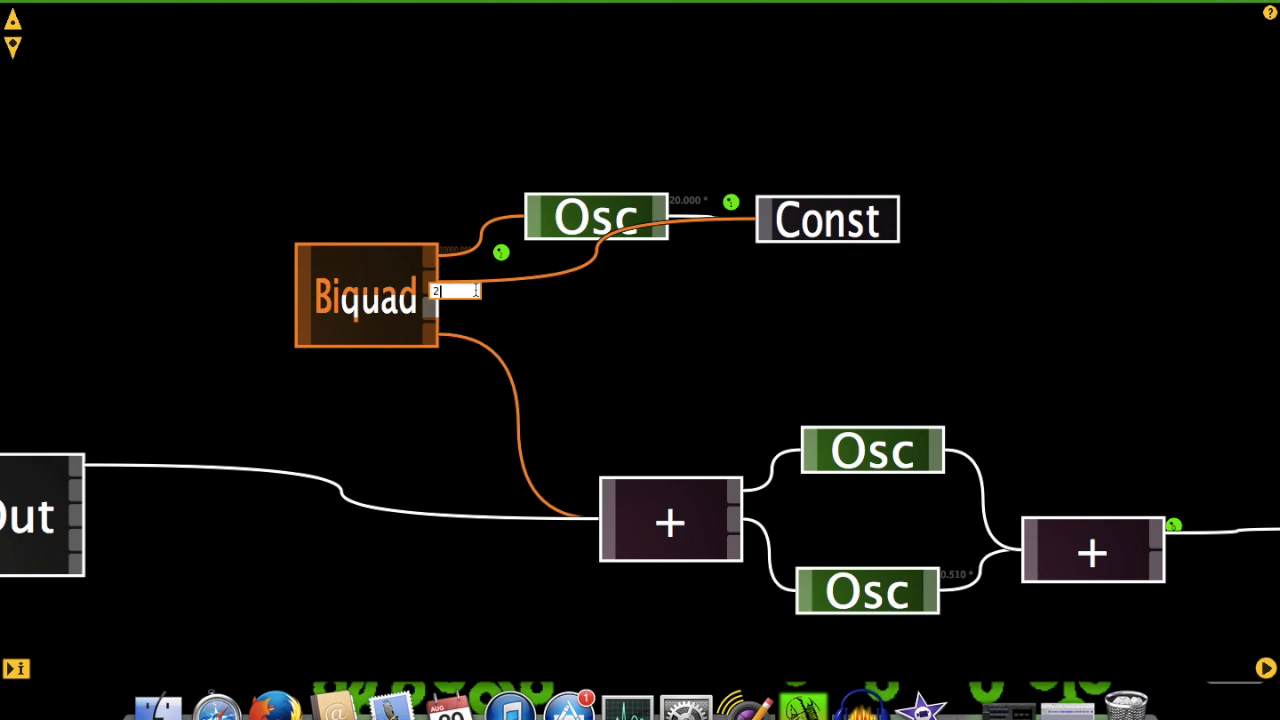
pyautogui.press('Return')
# - Map the Biquad's Q input to param 3
pyautogui.click(441, 288)
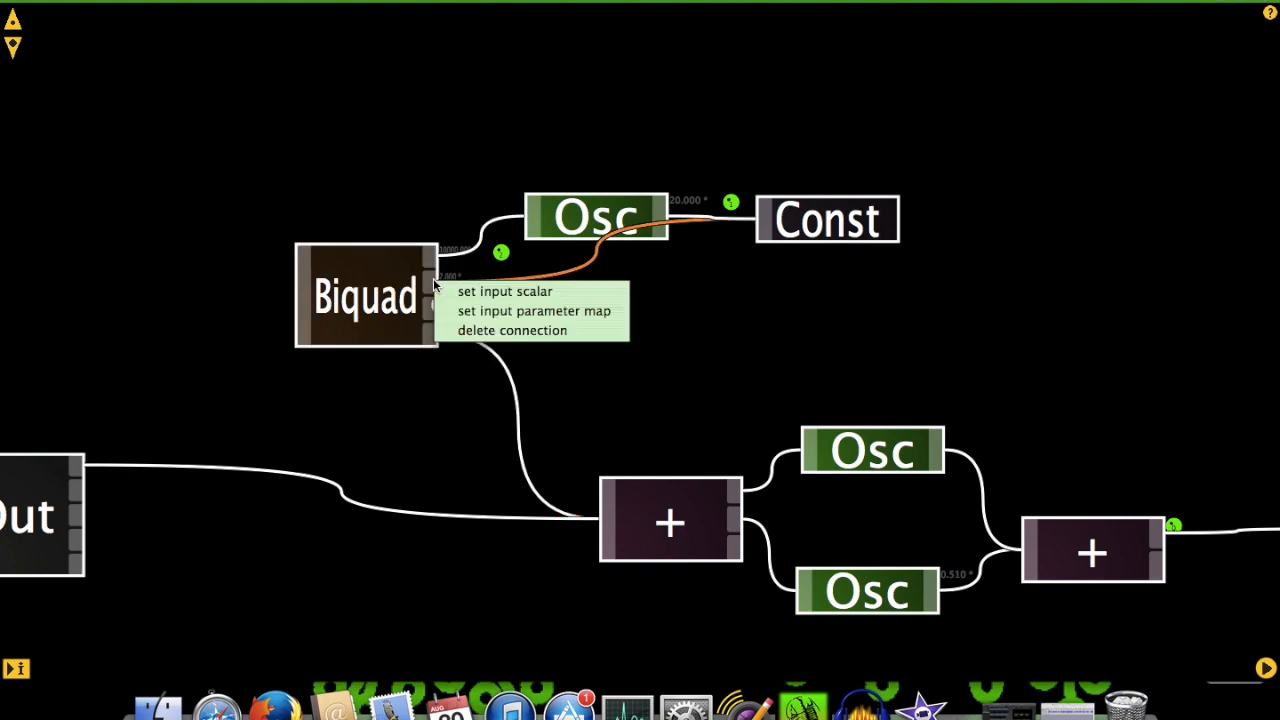
pyautogui.click(476, 312)
pyautogui.click(482, 290)
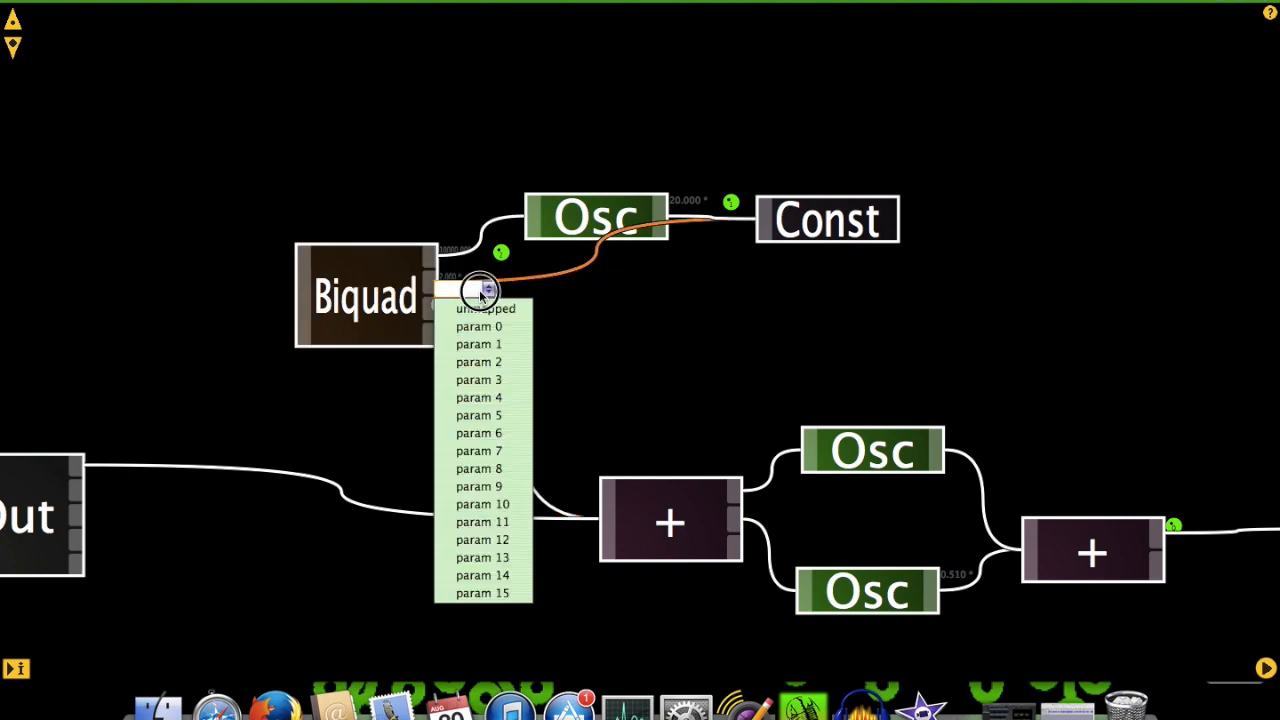
pyautogui.click(479, 382)
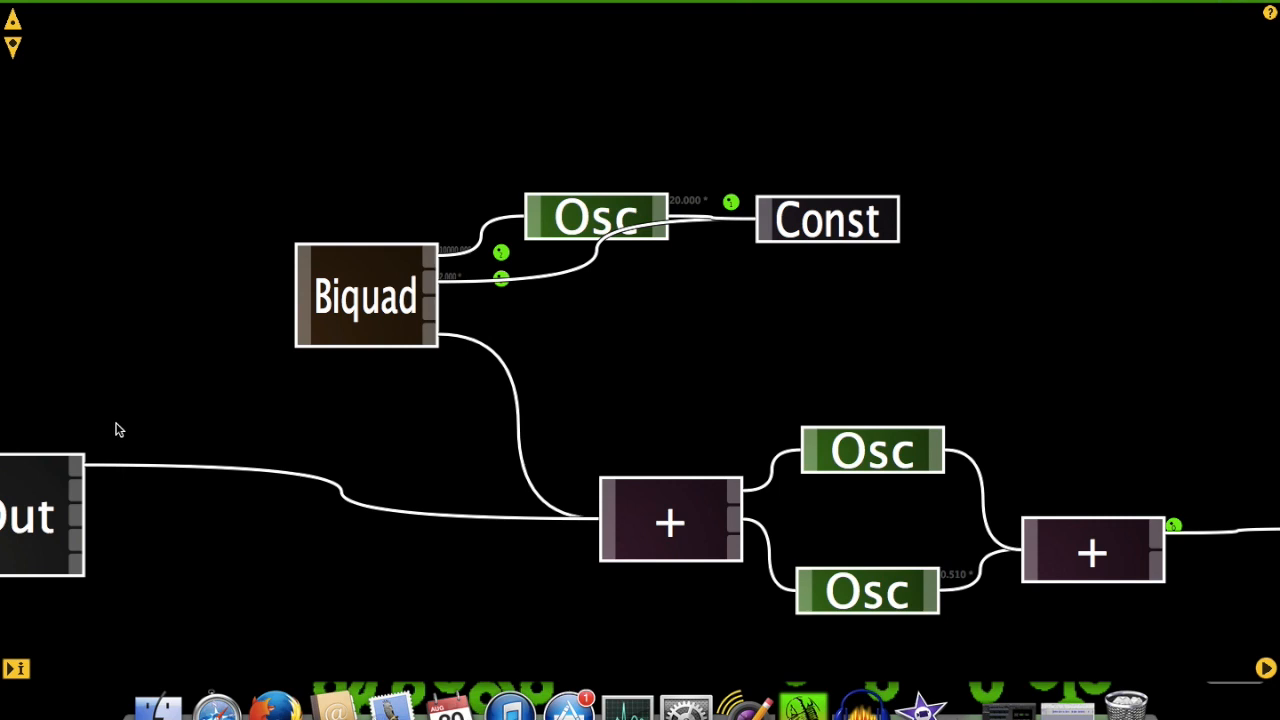
# - Delete the connection on the Out module's Mono Mix Input and connect the Biquad's output there instead
pyautogui.click(77, 471)
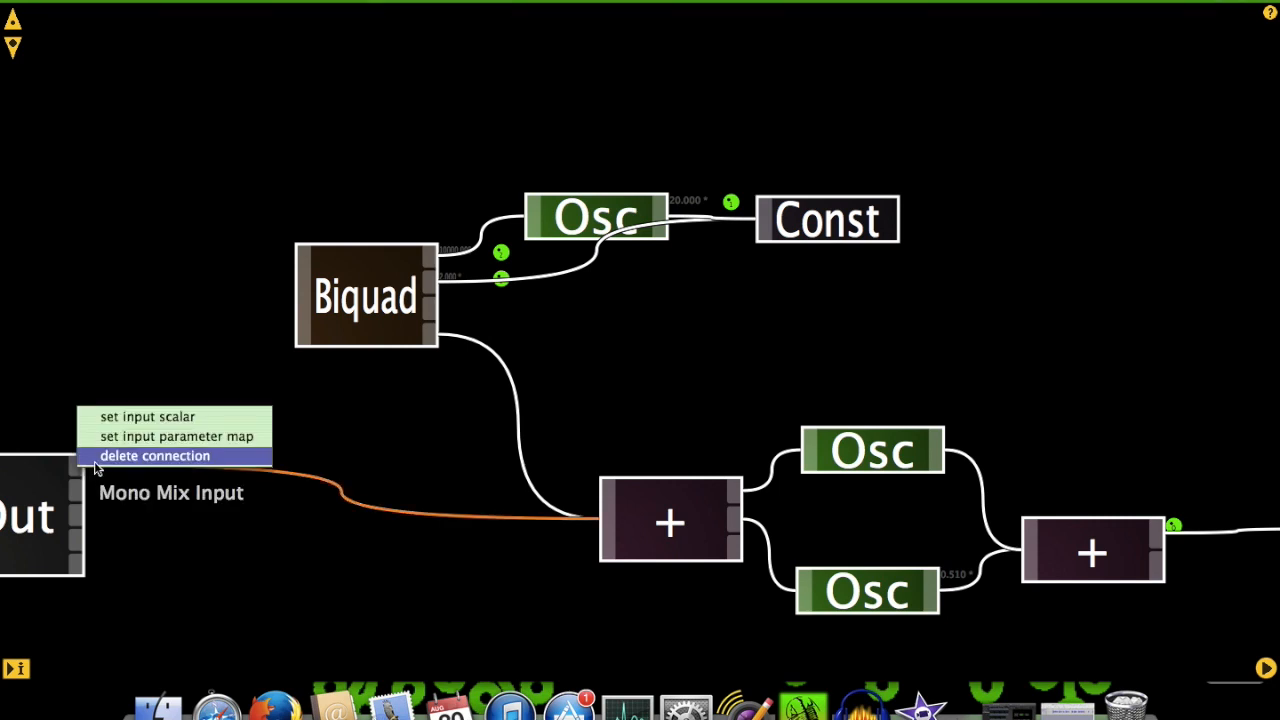
pyautogui.click(110, 456)
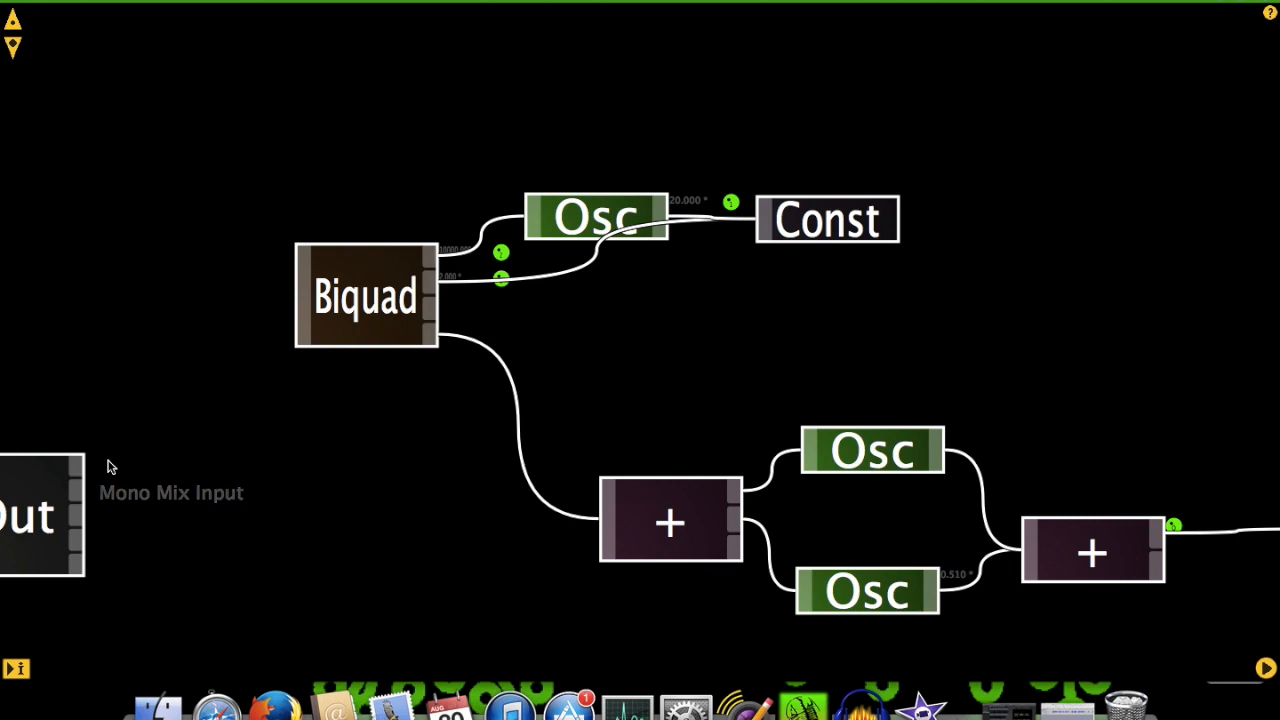
pyautogui.moveTo(300, 298); pyautogui.dragTo(80, 472)
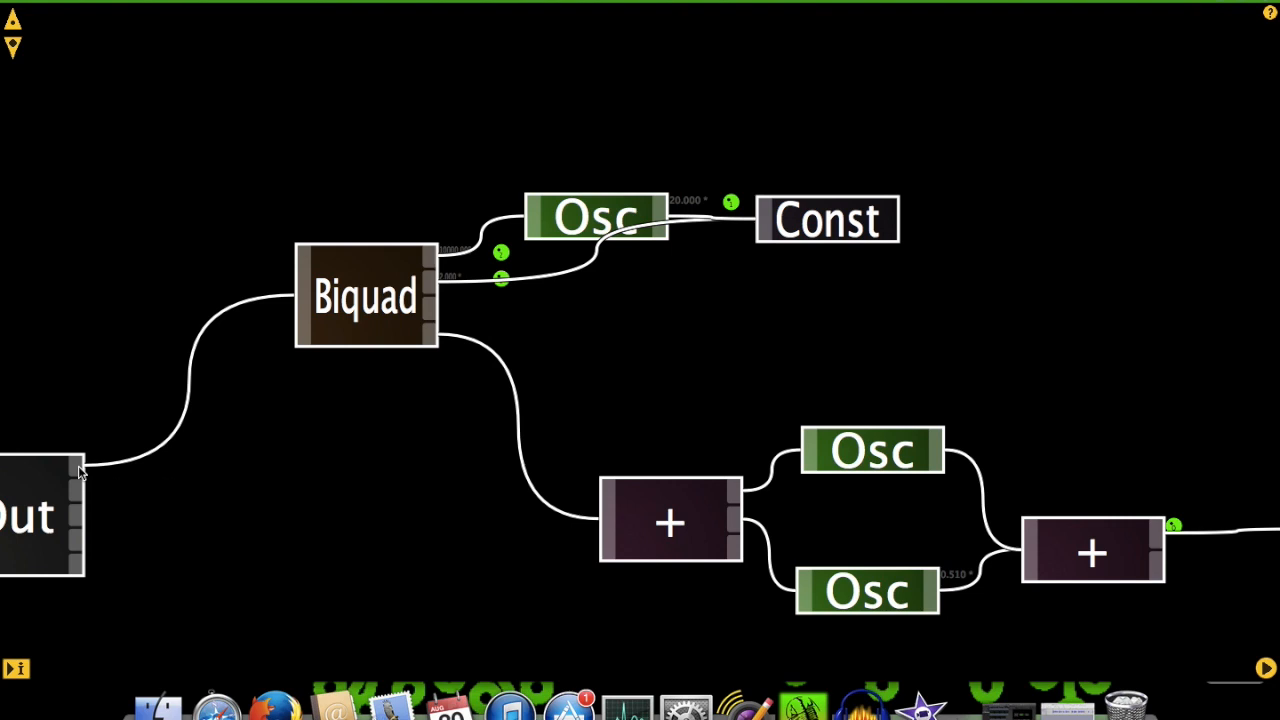
# - Undo the new Biquad connection to Out and the deletion of the adder's connection
pyautogui.rightClick(96, 355)
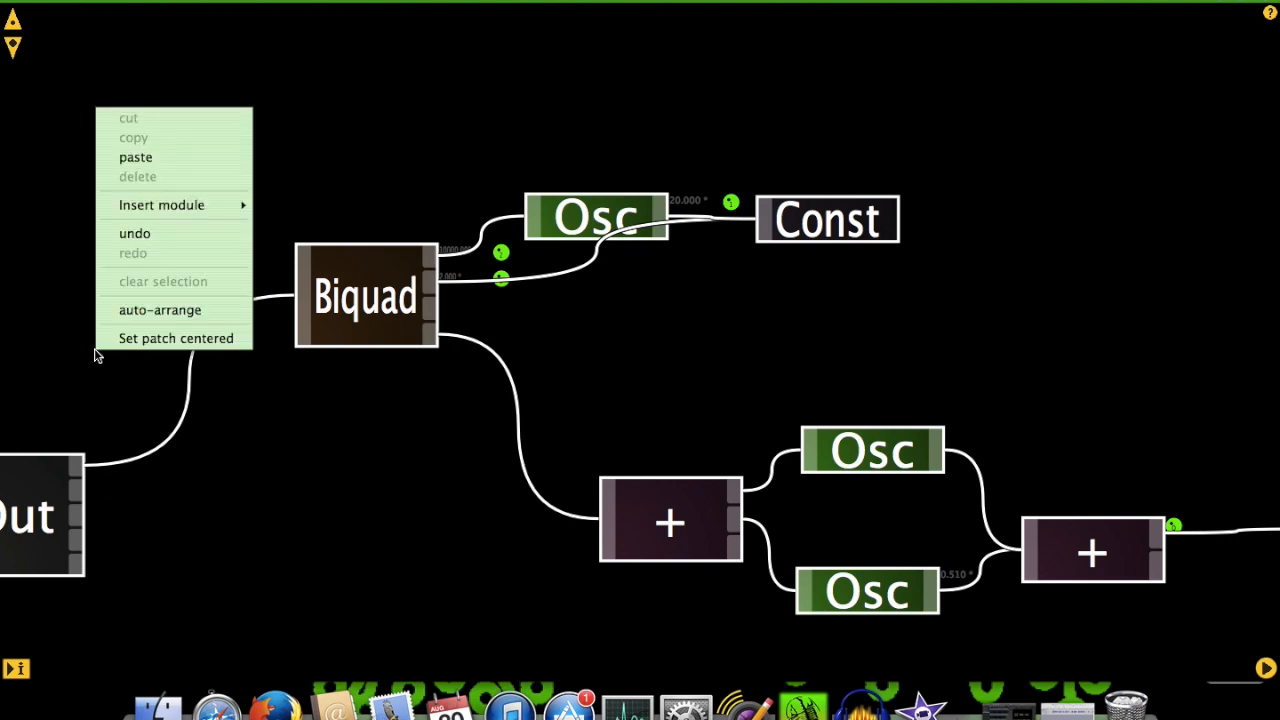
pyautogui.click(142, 235)
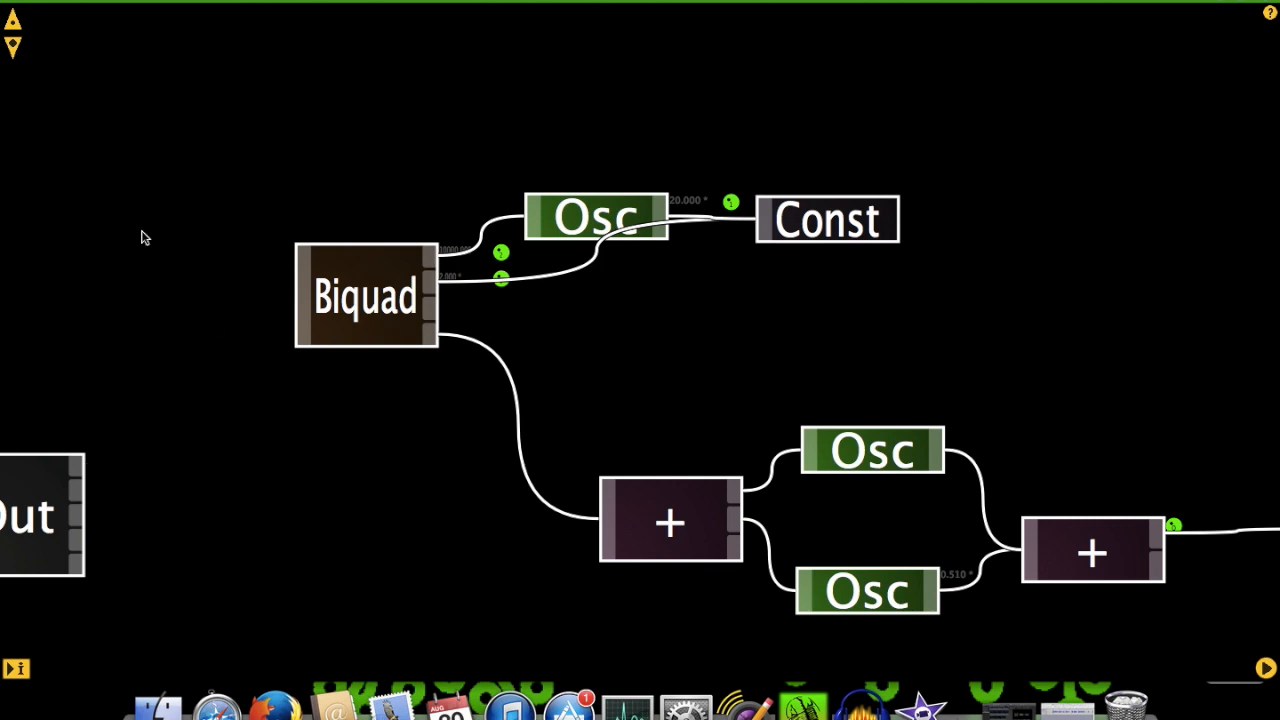
pyautogui.rightClick(142, 237)
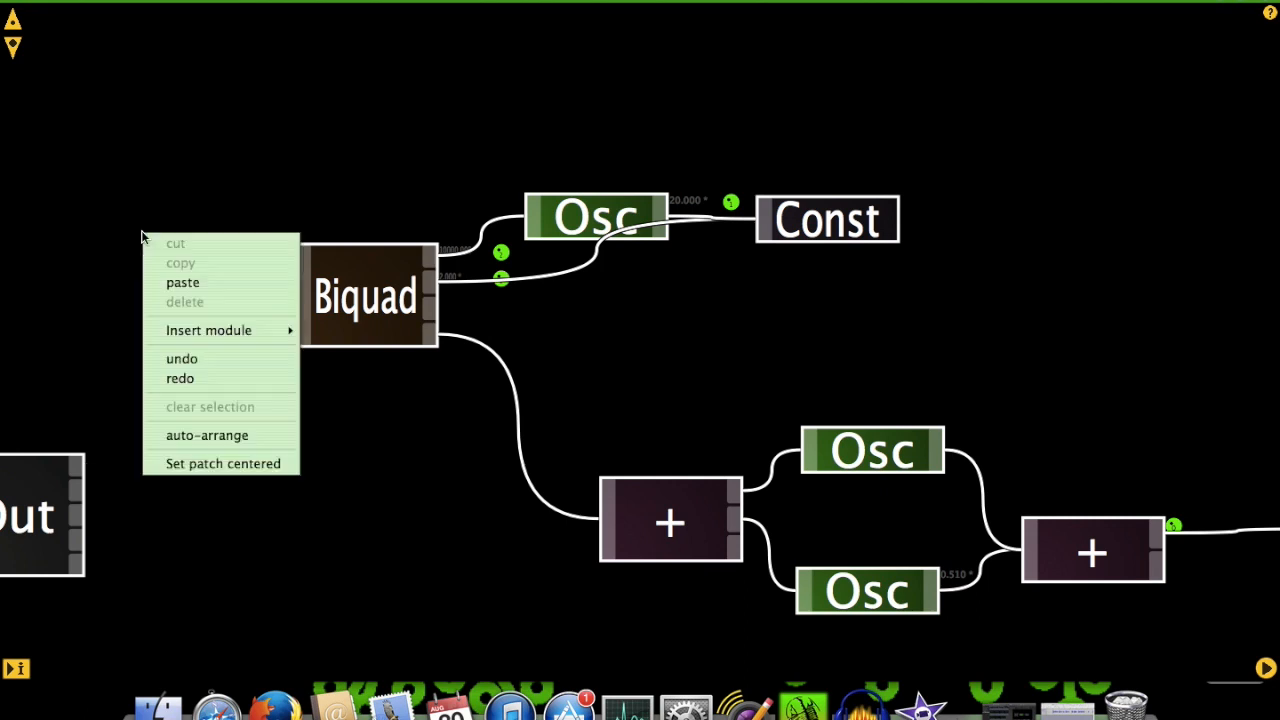
pyautogui.click(172, 361)
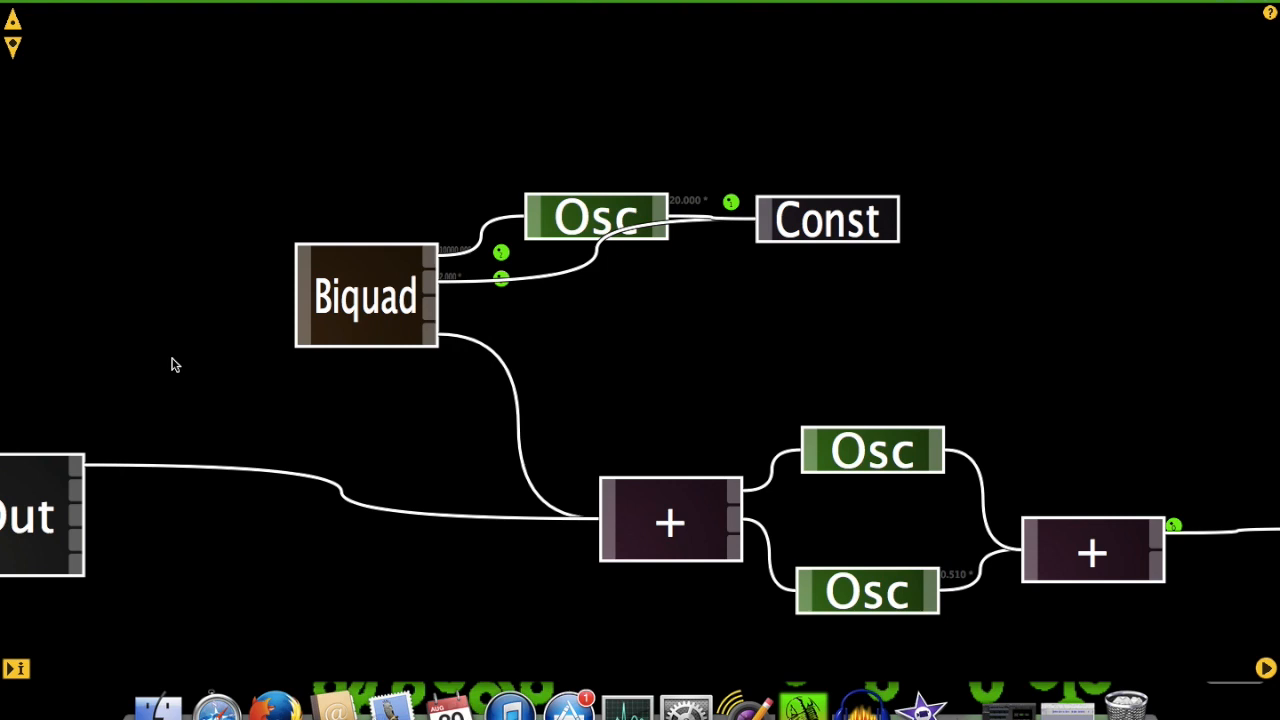
# - Connect the Biquad's output directly to Out's Mono Mix Input, replacing the adder's connection, and clear the module selection
pyautogui.moveTo(301, 292); pyautogui.dragTo(79, 463)
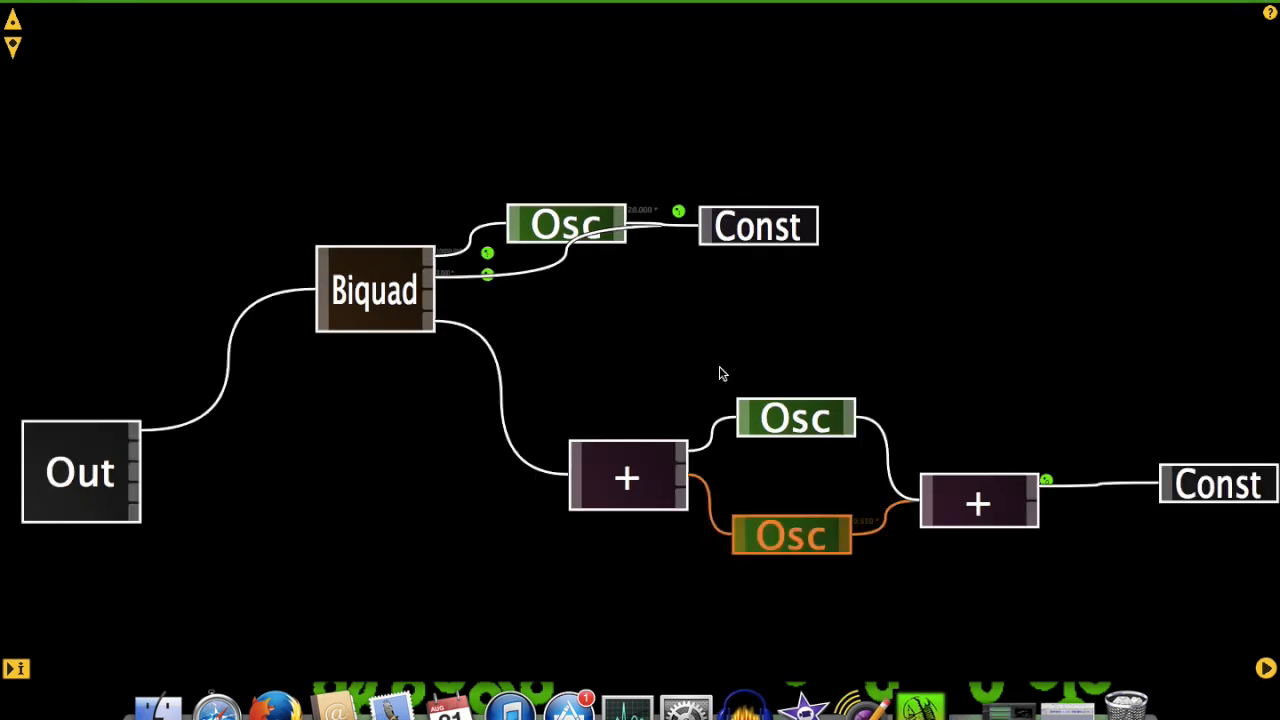
pyautogui.click(723, 373)
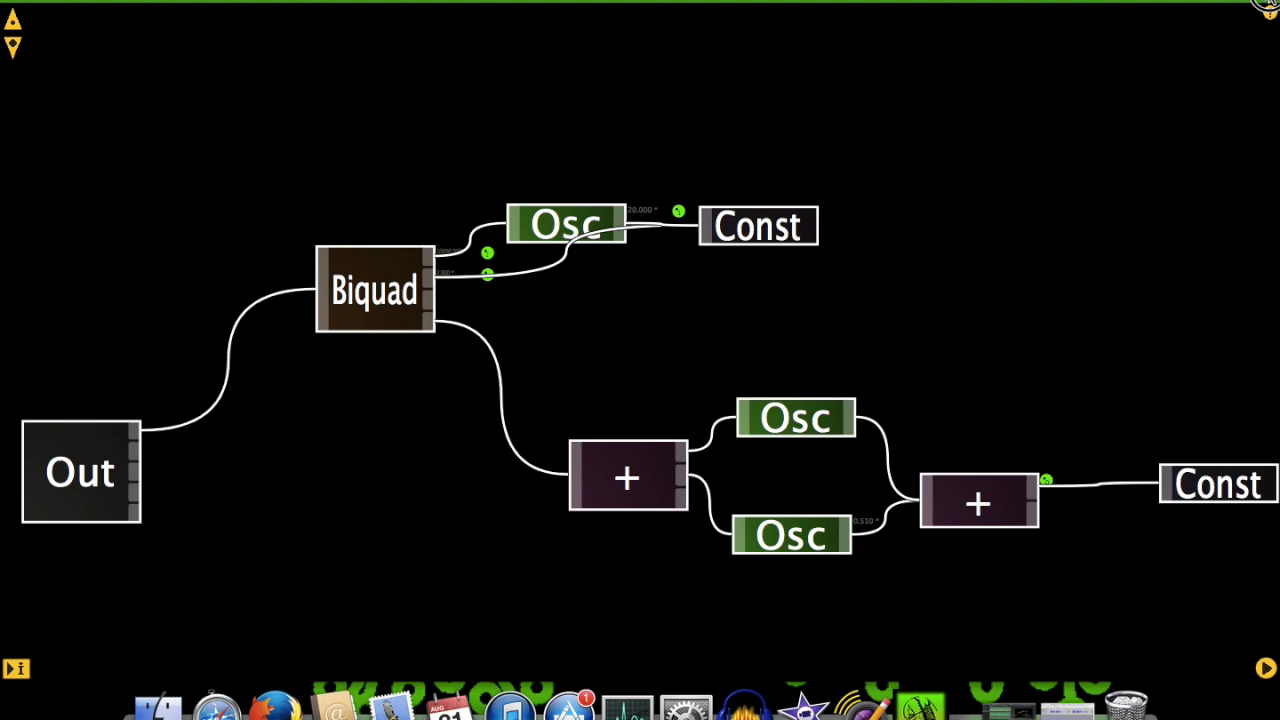
# - Return to the main window, map the first four parameters of tut2_in_progress to MIDI controllers, and start playing the synth
pyautogui.click(1266, 6)
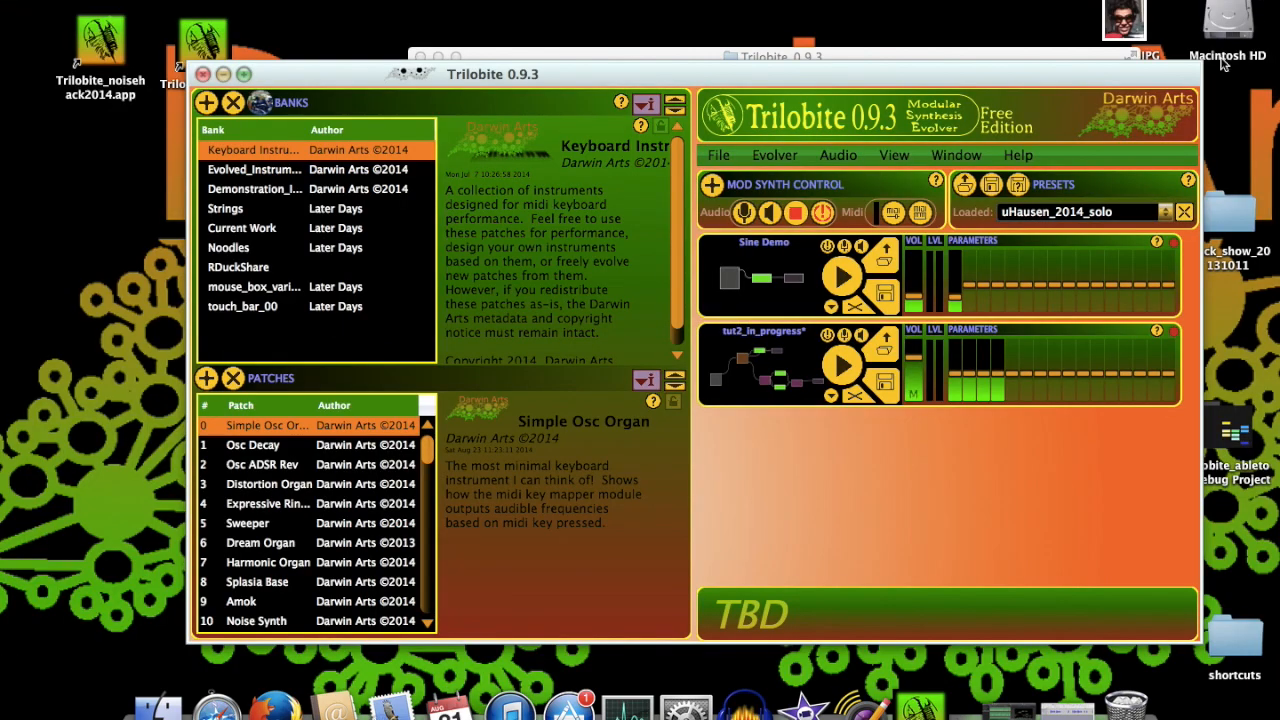
pyautogui.click(893, 214)
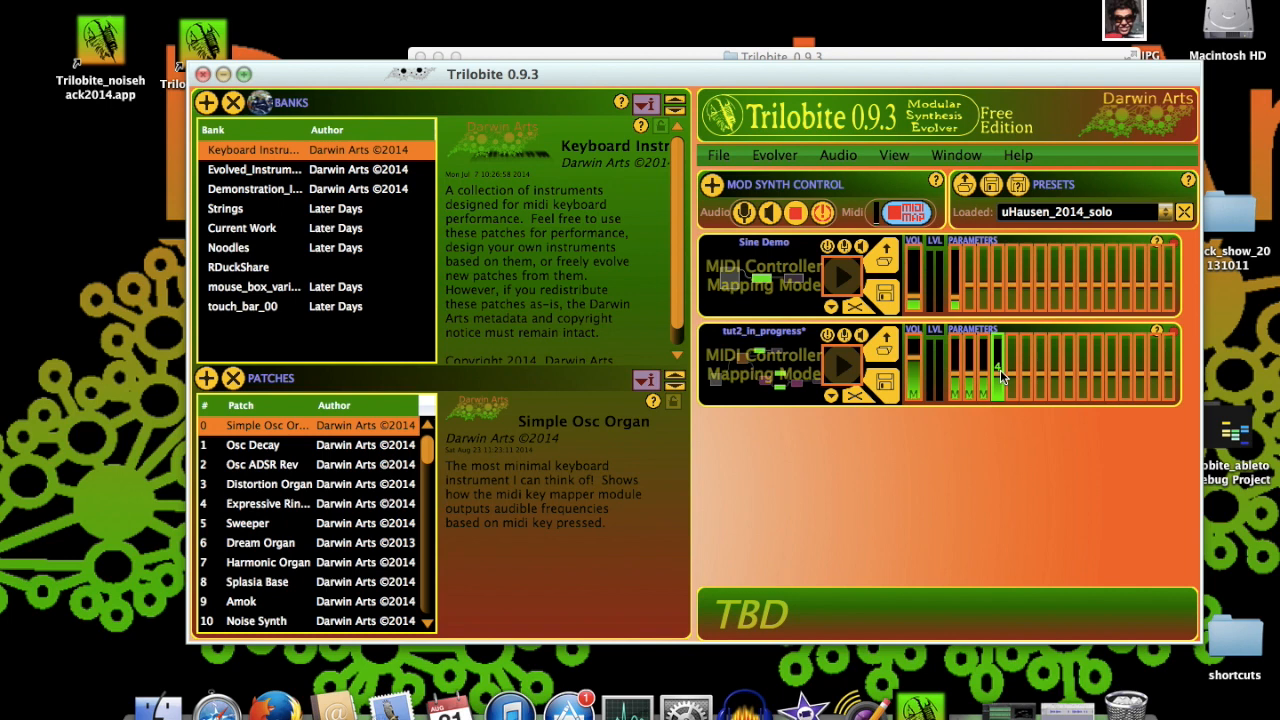
pyautogui.click(901, 215)
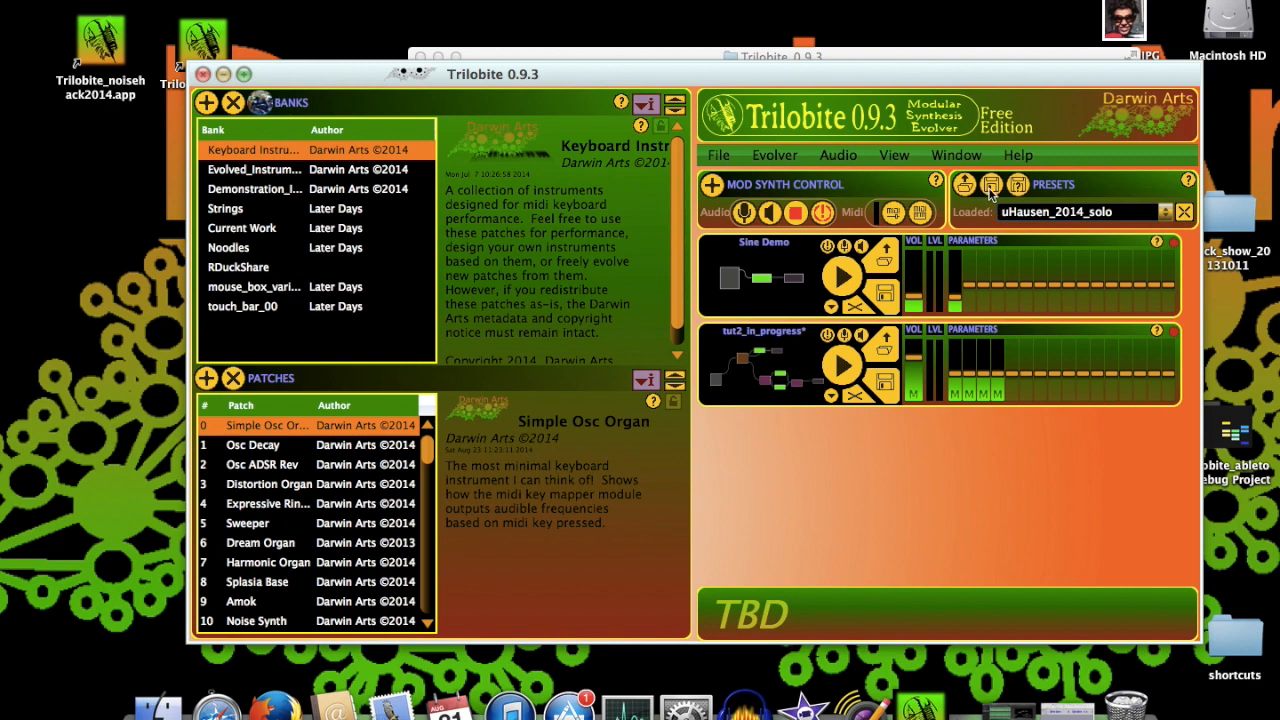
pyautogui.click(832, 365)
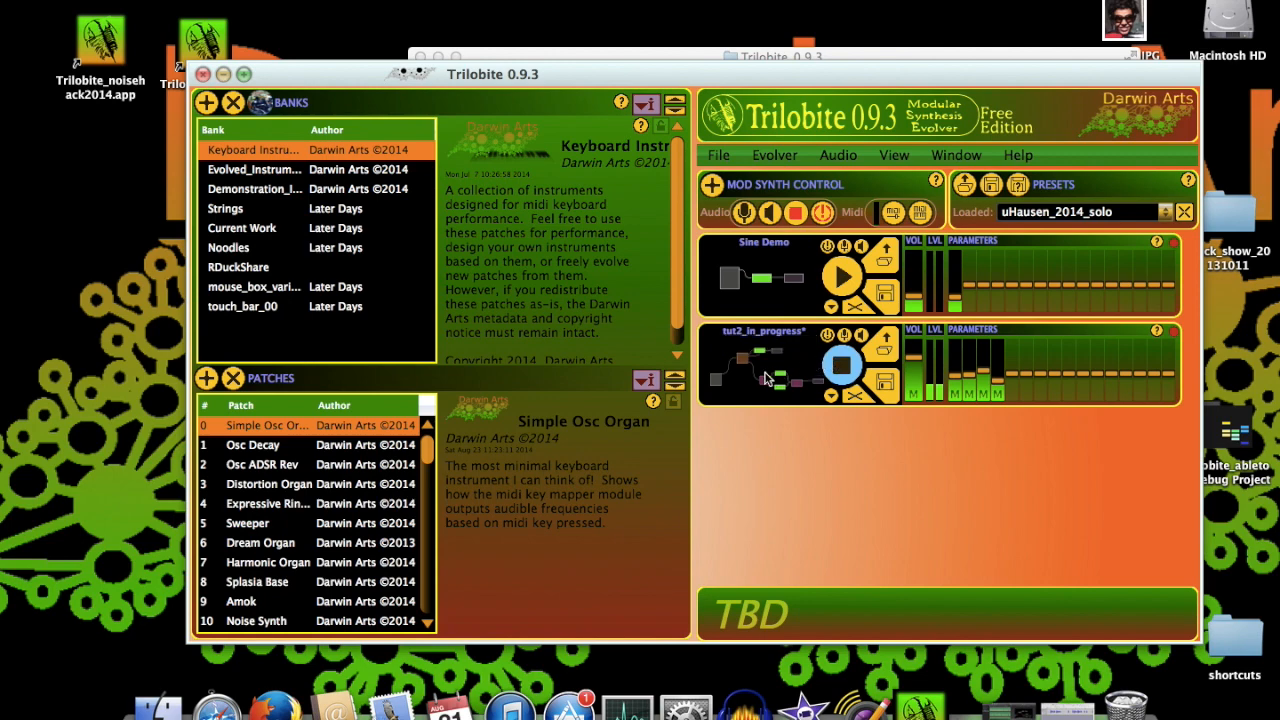
# - Open the tut2_in_progress patch for editing and show both summed oscillators' settings clear of the modules, with the upper oscillator's pinned
pyautogui.click(767, 378)
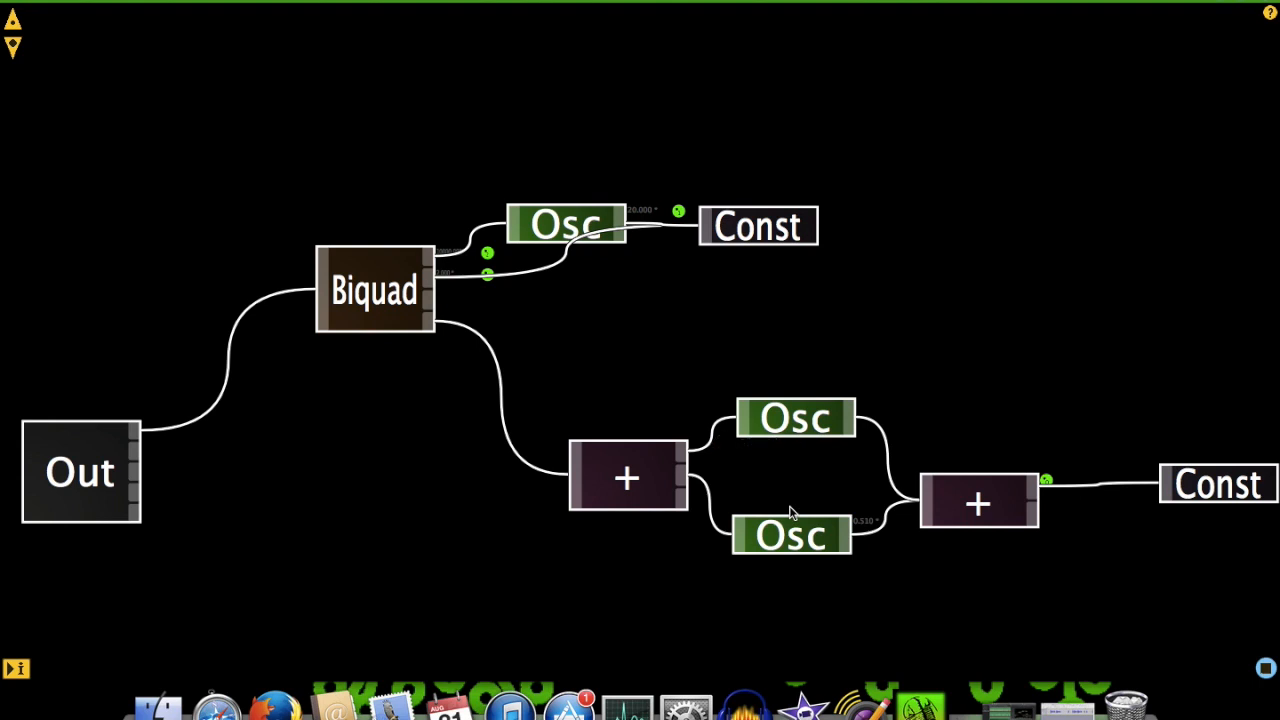
pyautogui.click(791, 428)
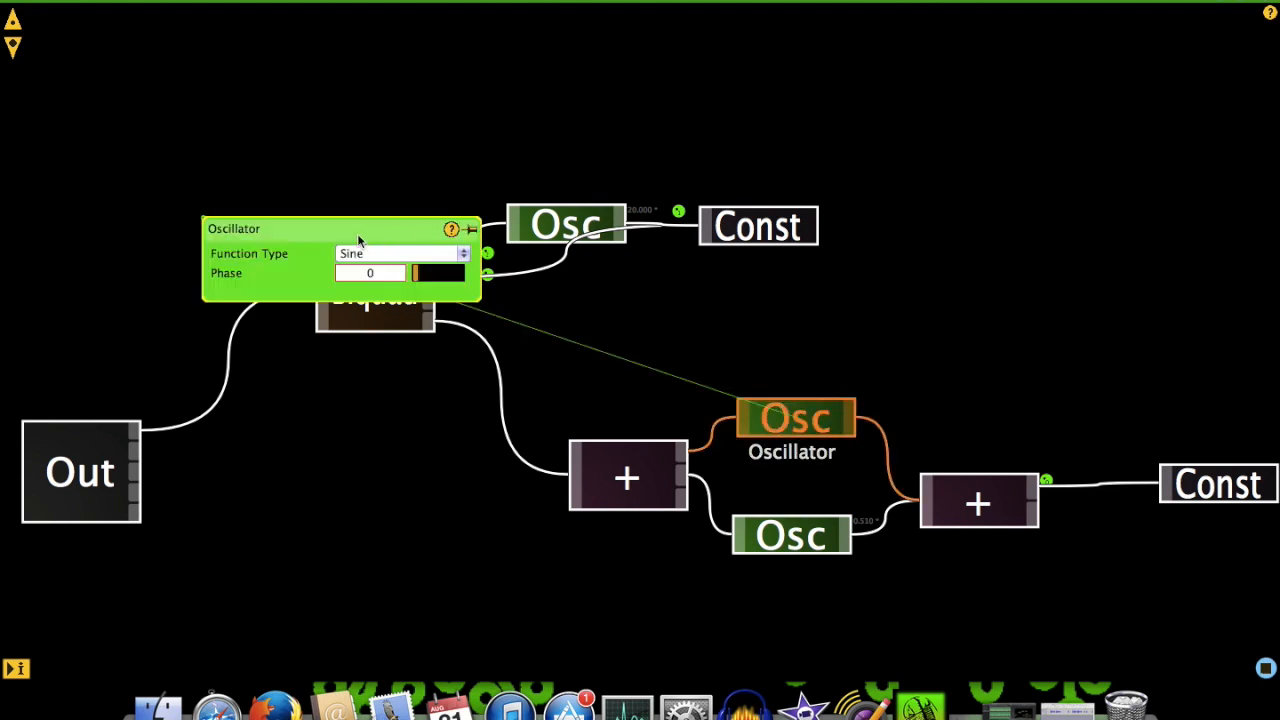
pyautogui.moveTo(337, 229); pyautogui.dragTo(1266, 52)
pyautogui.click(1266, 64)
pyautogui.click(812, 540)
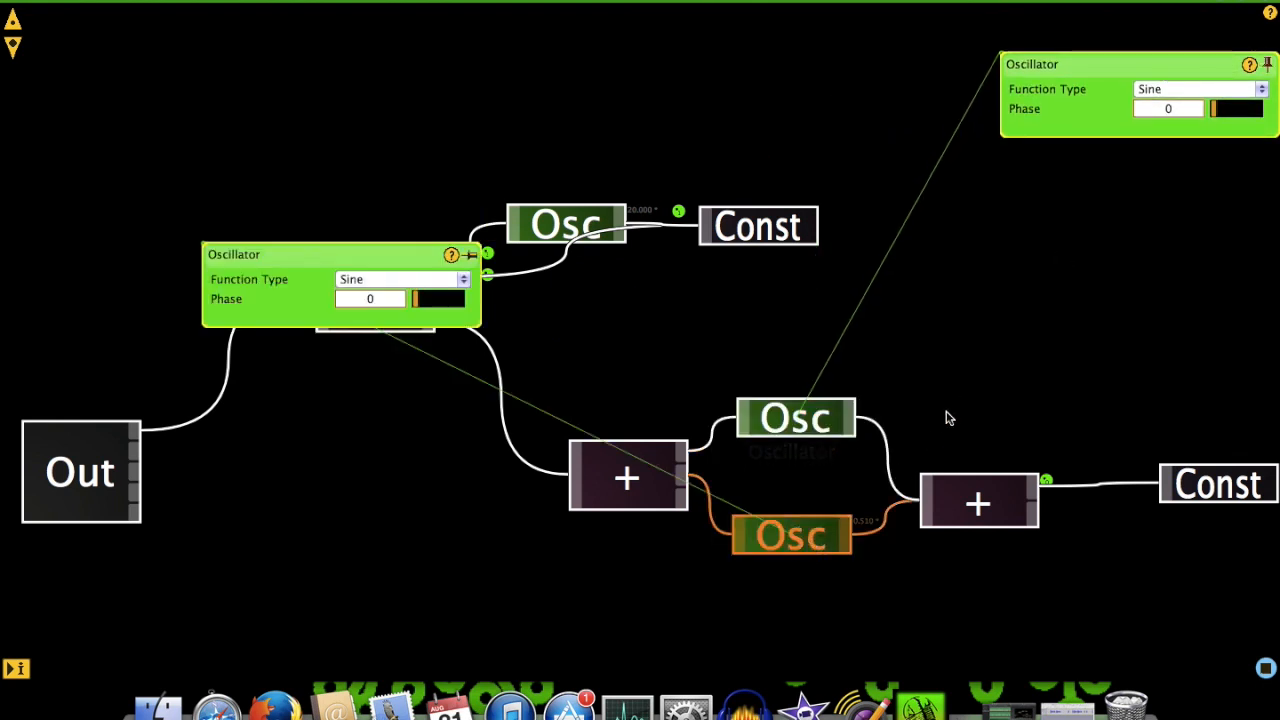
pyautogui.moveTo(317, 254); pyautogui.dragTo(1246, 221)
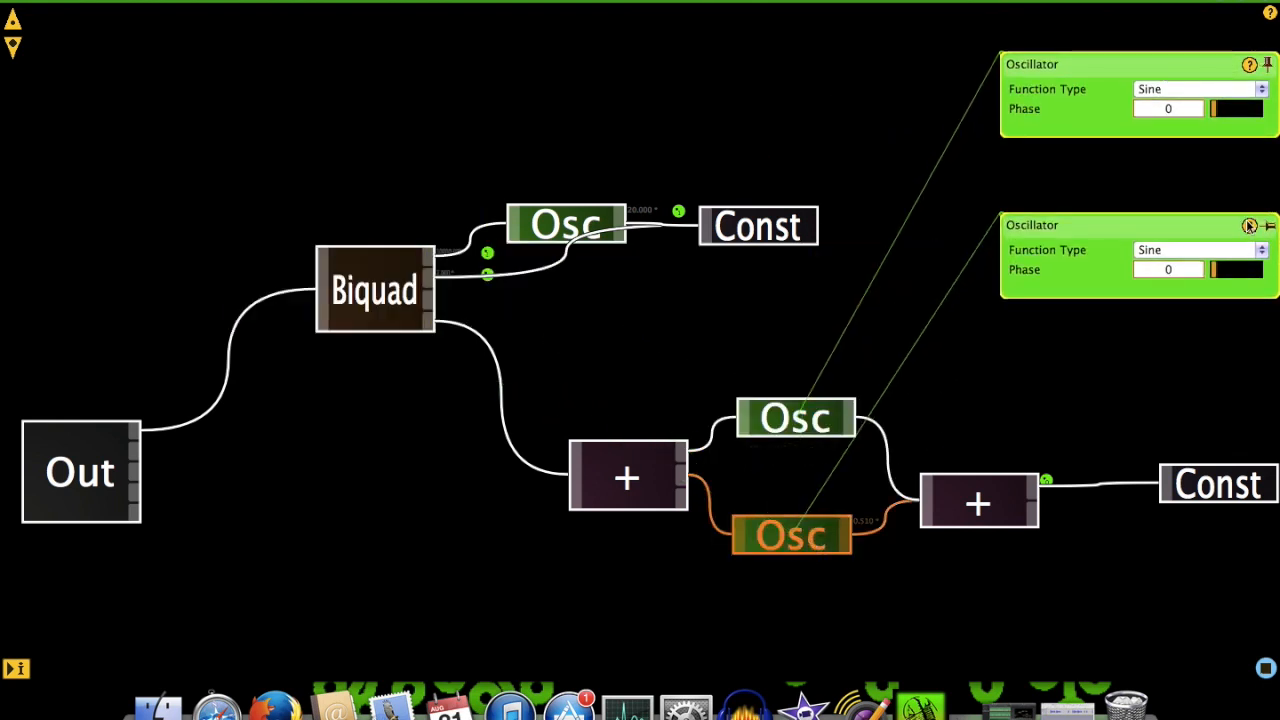
# - Set the upper summed oscillator's function type to Square and the lower one's to Sawtooth, and close both settings
pyautogui.click(1246, 91)
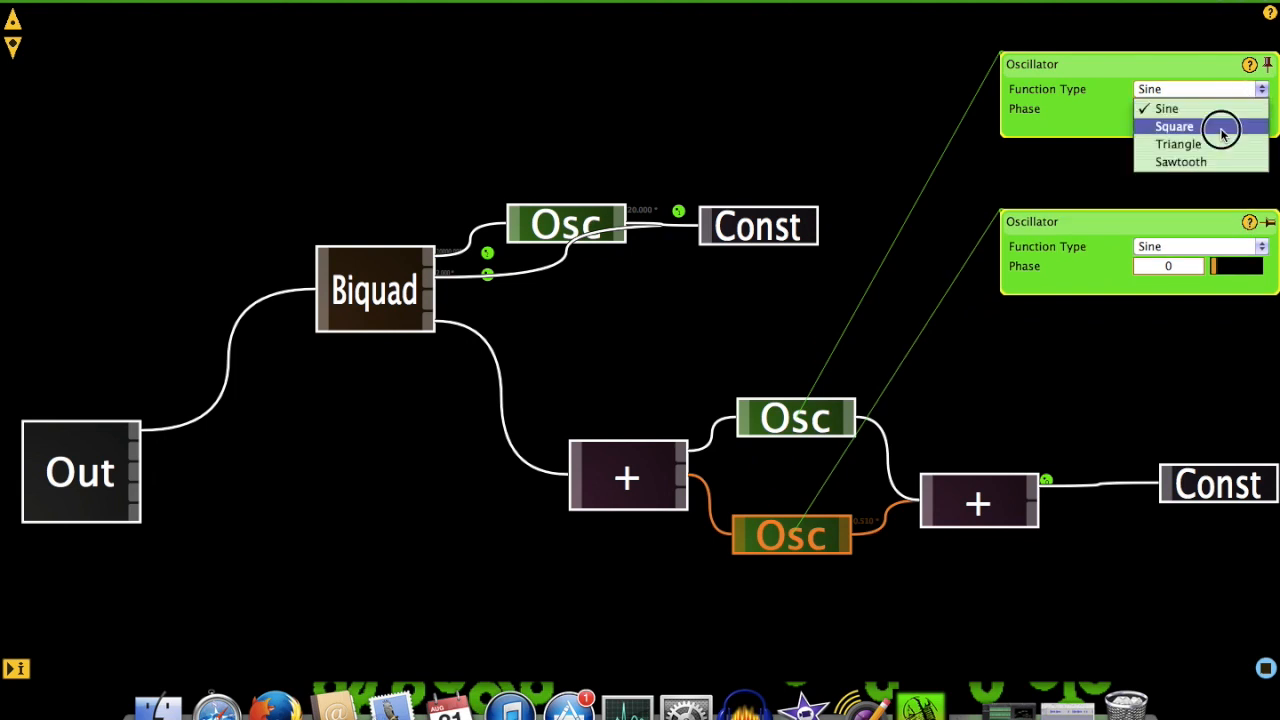
pyautogui.click(1226, 127)
pyautogui.click(1190, 249)
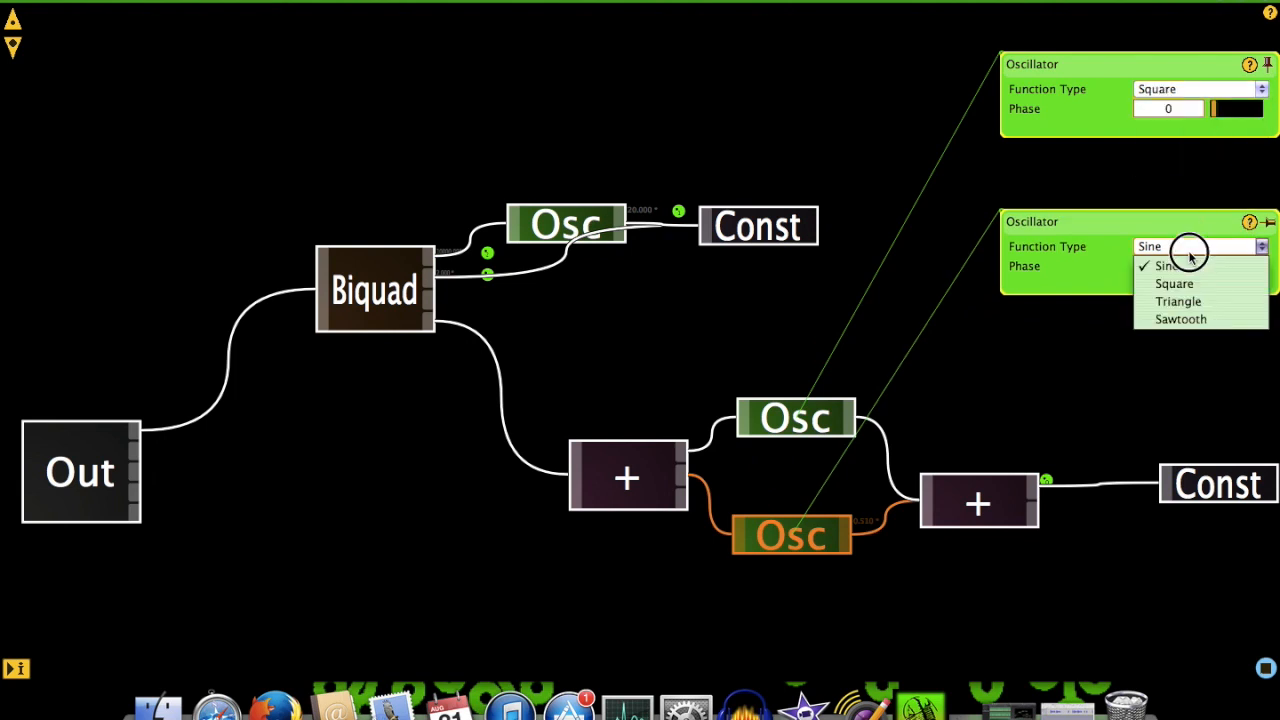
pyautogui.click(1186, 320)
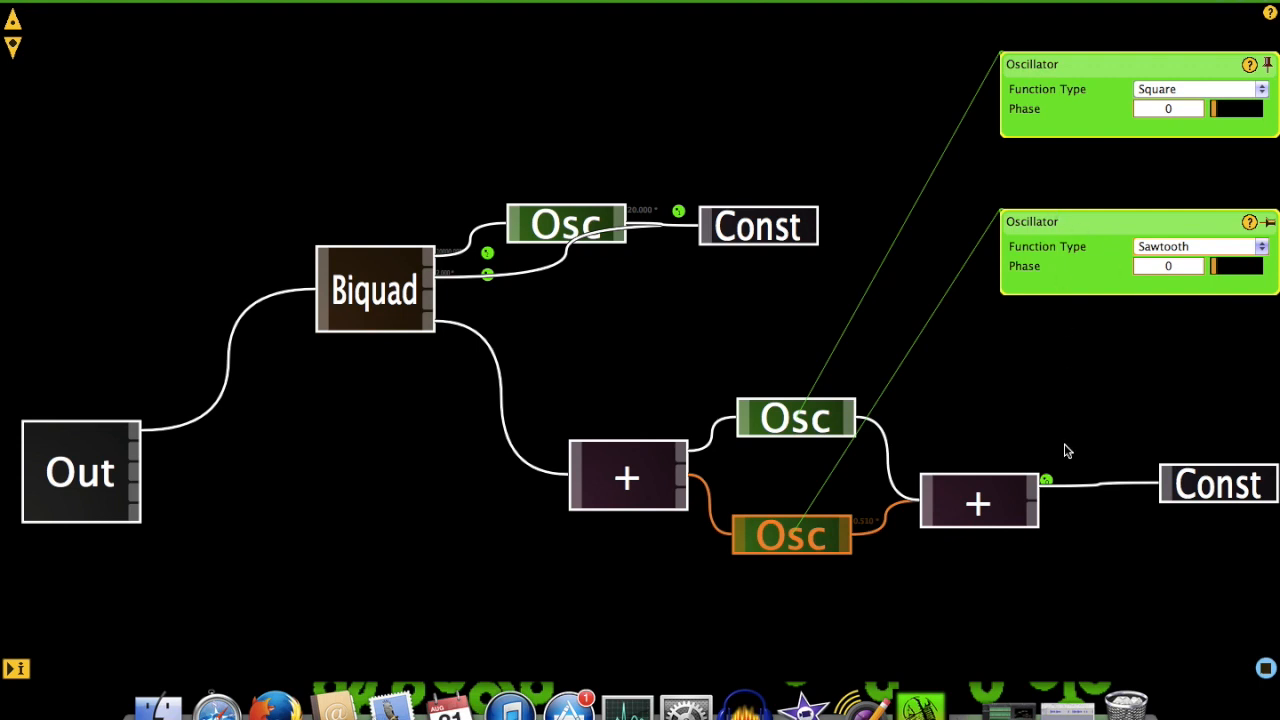
pyautogui.click(1017, 399)
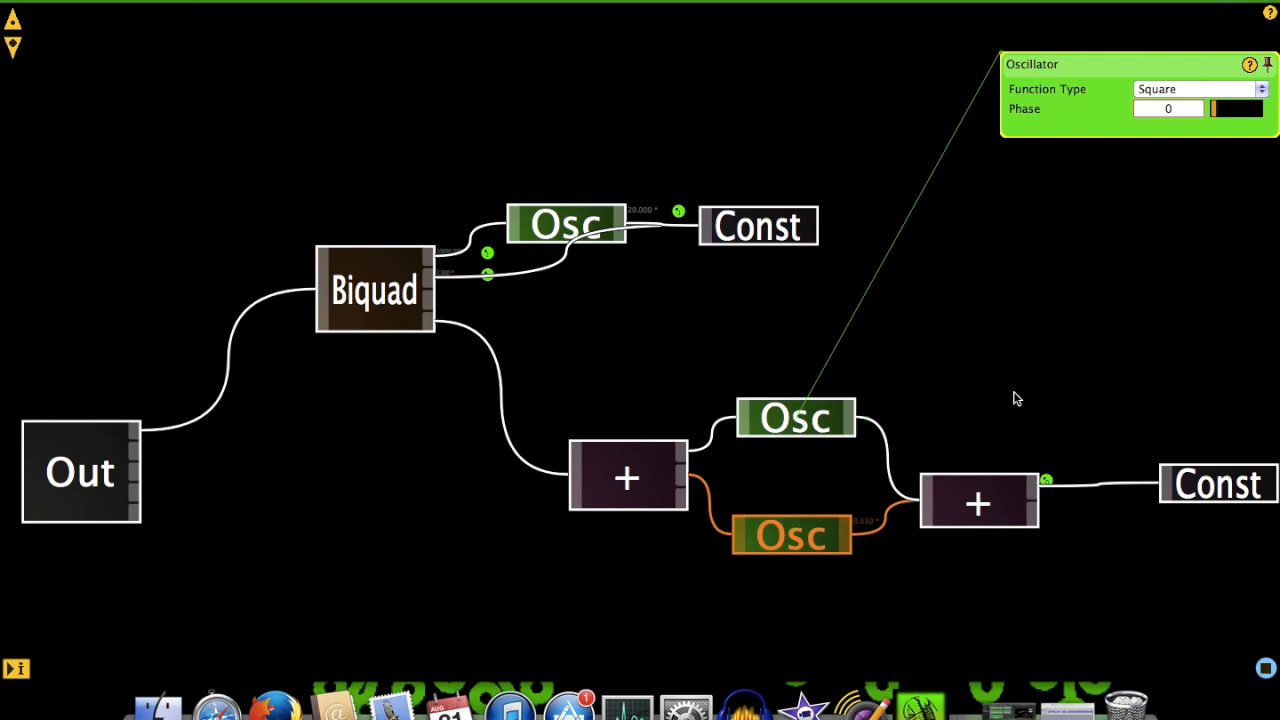
pyautogui.click(1267, 66)
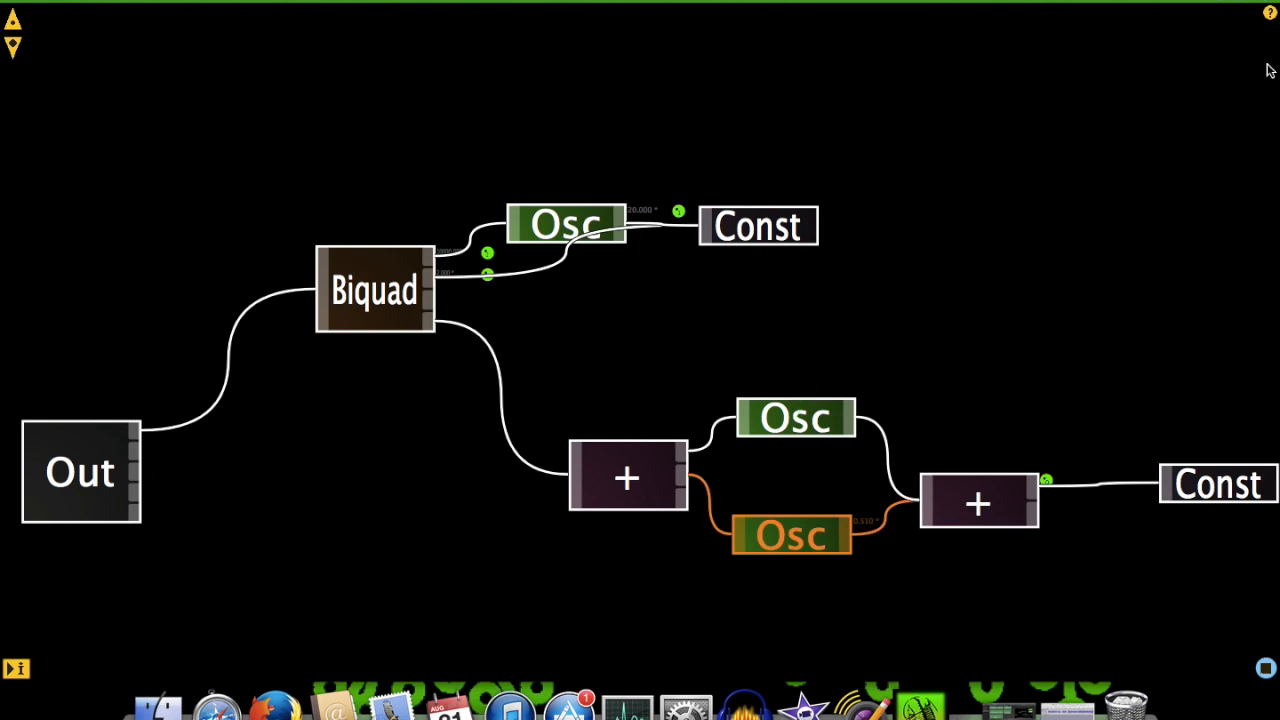
pyautogui.click(1050, 332)
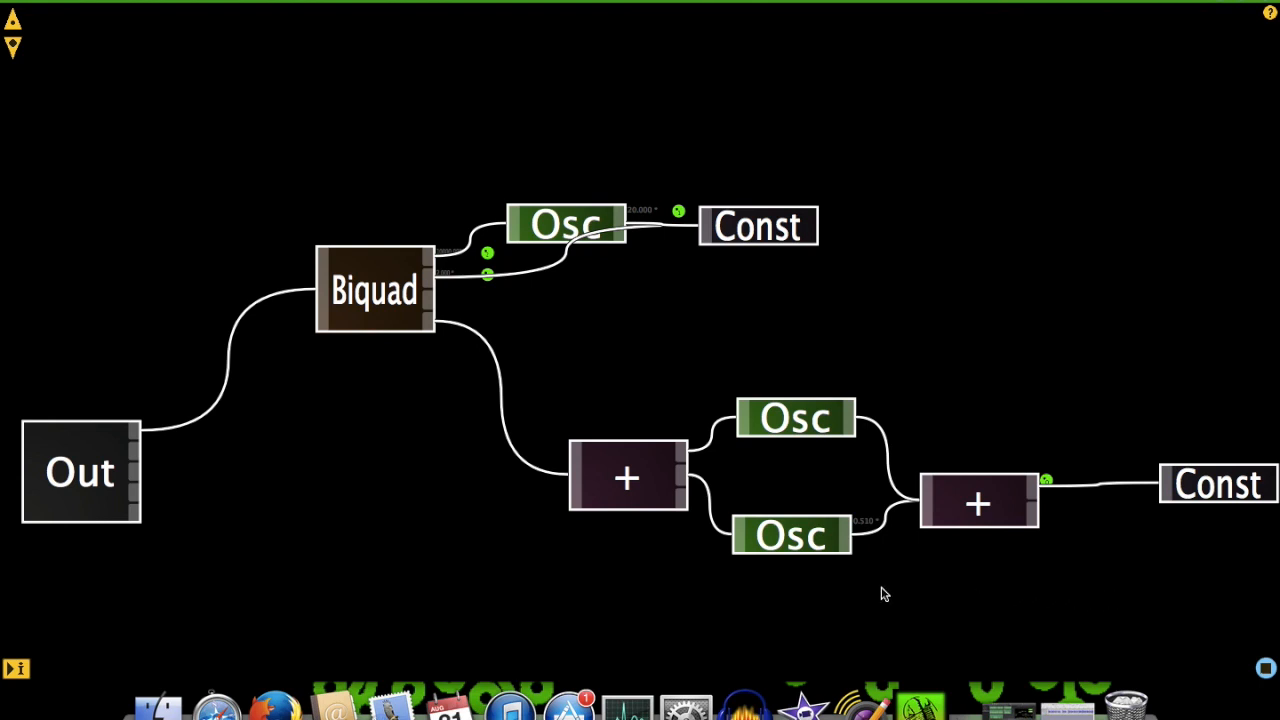
# - Name the patch "Wobble Demo" in its patch information and enter the author's name
pyautogui.click(16, 669)
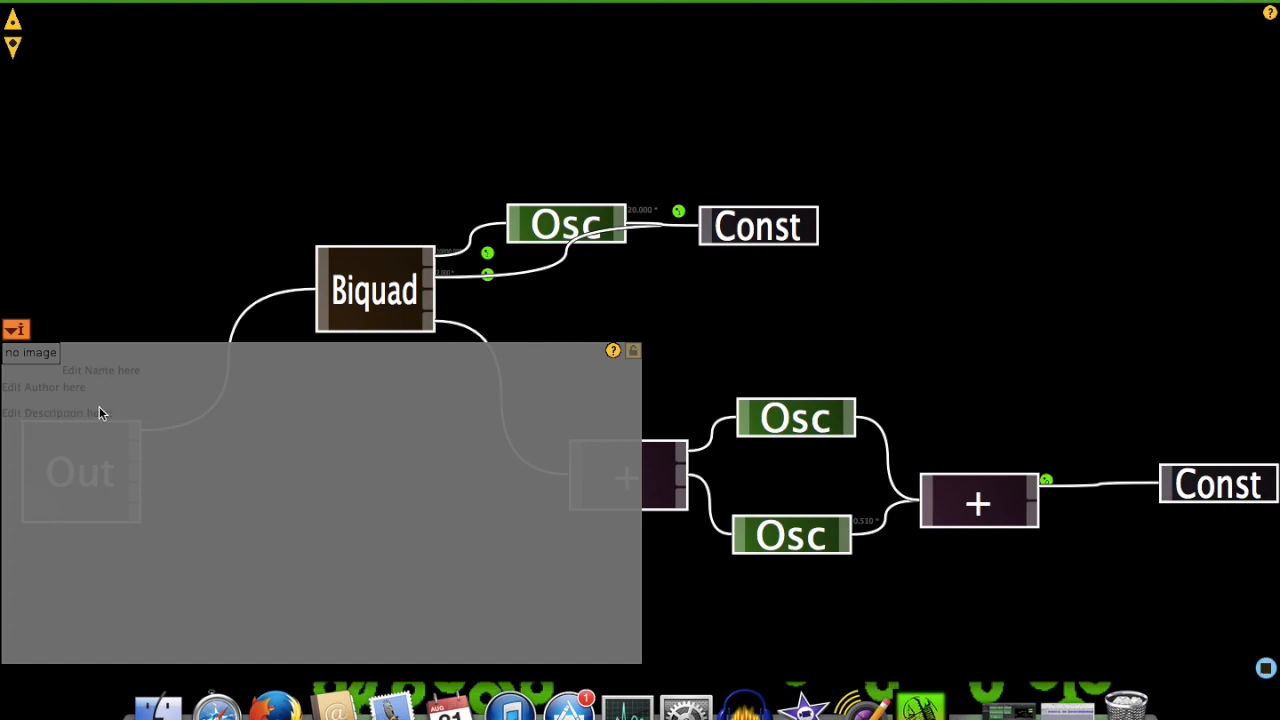
pyautogui.click(112, 371)
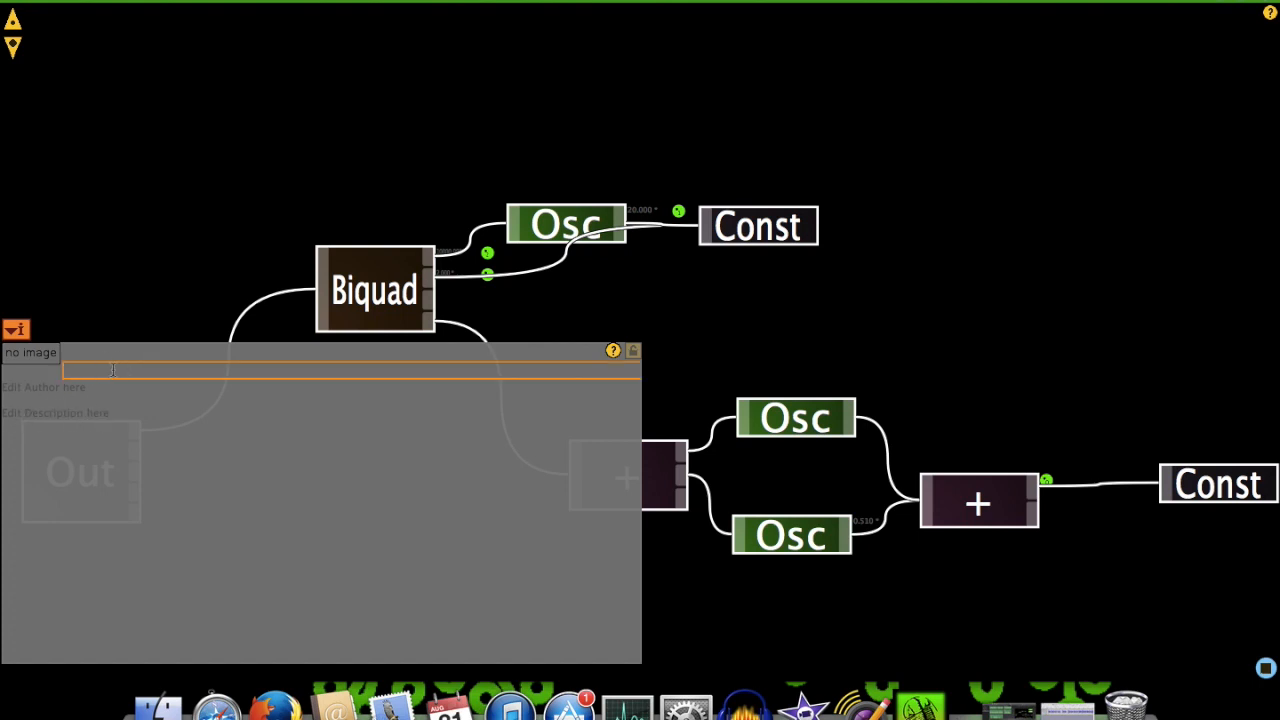
pyautogui.write('Wobble Demo')
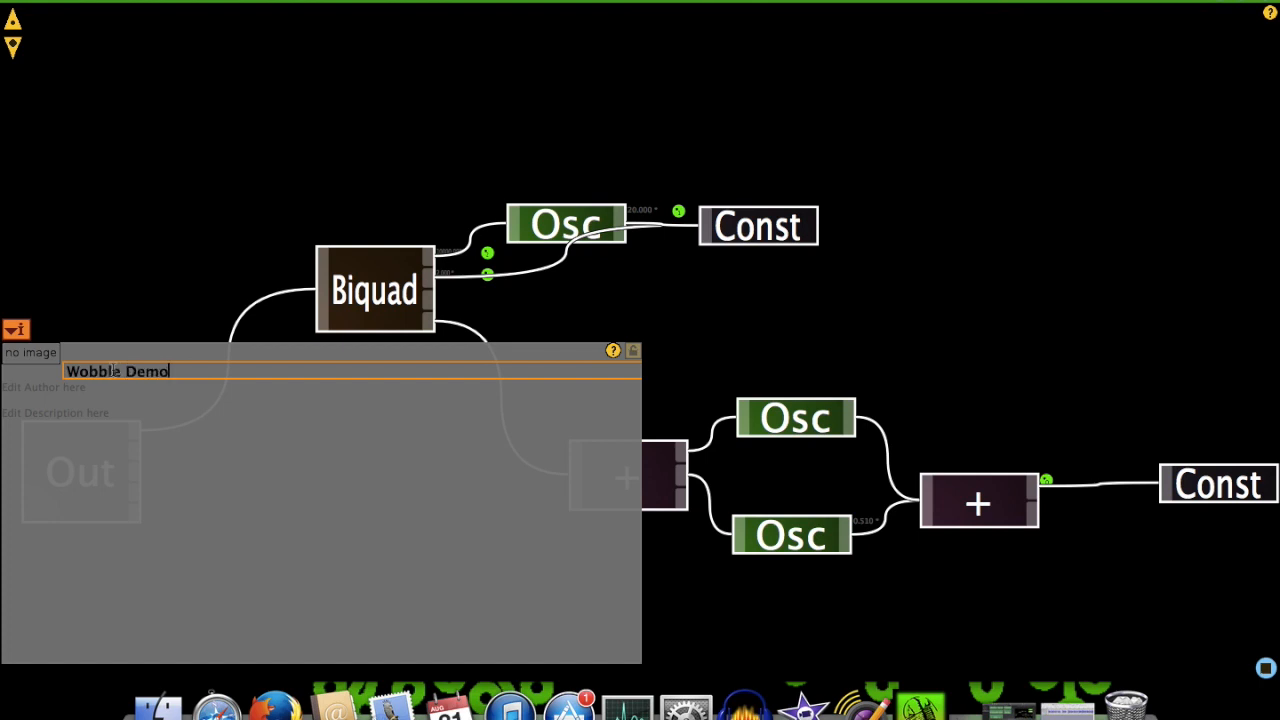
pyautogui.click(41, 391)
pyautogui.write('Tiparium')
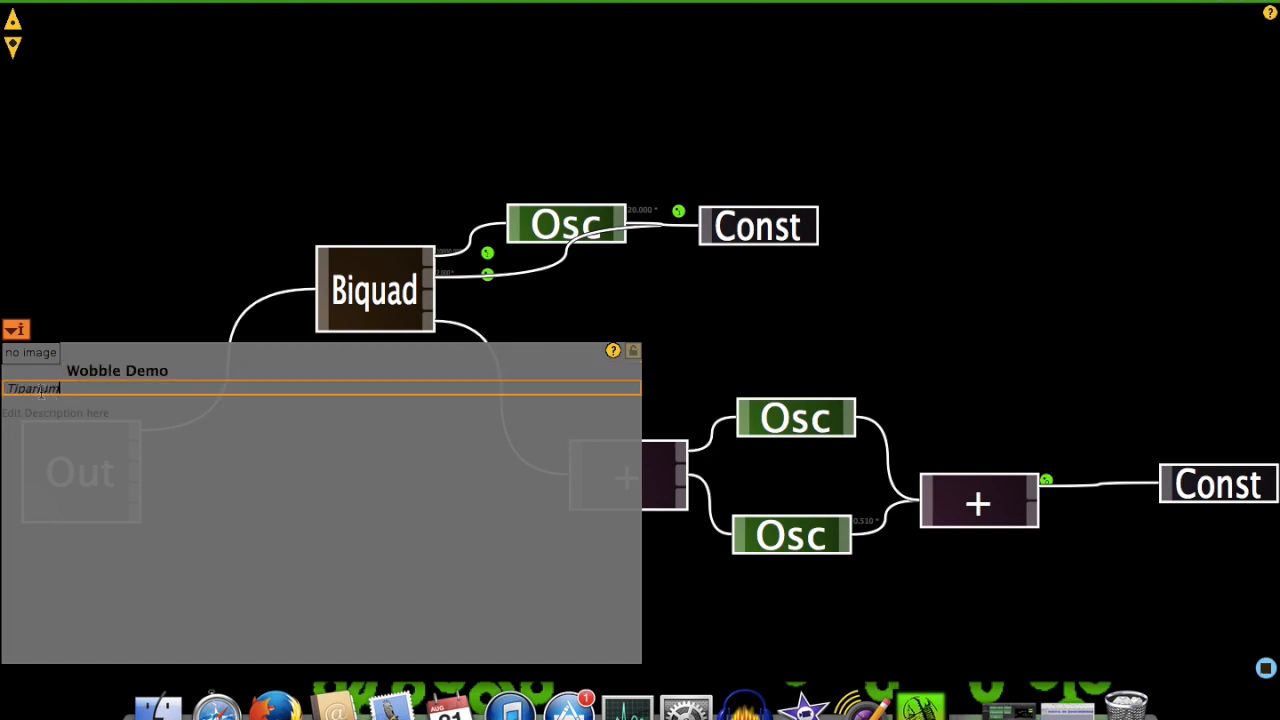
# - Enter the patch description "My first, and only, Wobble Base!"
pyautogui.click(70, 412)
pyautogui.write('M')
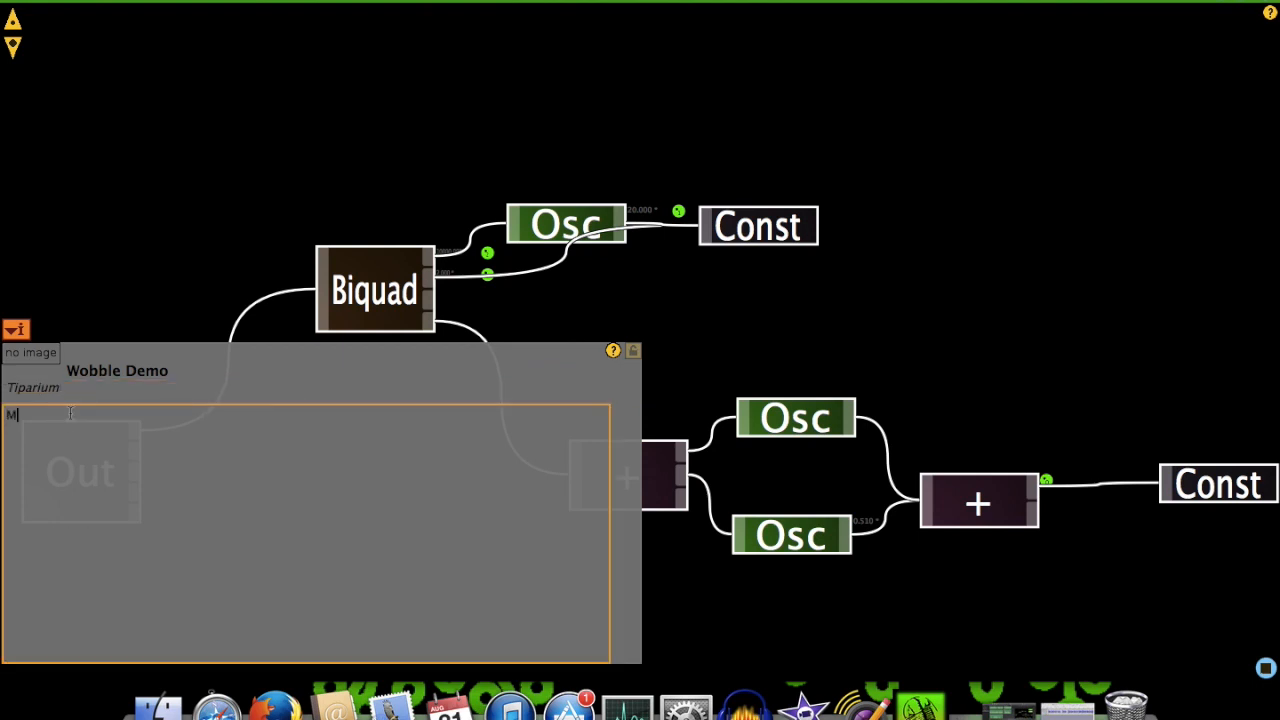
pyautogui.write('y first, and only, Wobble Base!')
pyautogui.click(183, 390)
pyautogui.click(140, 448)
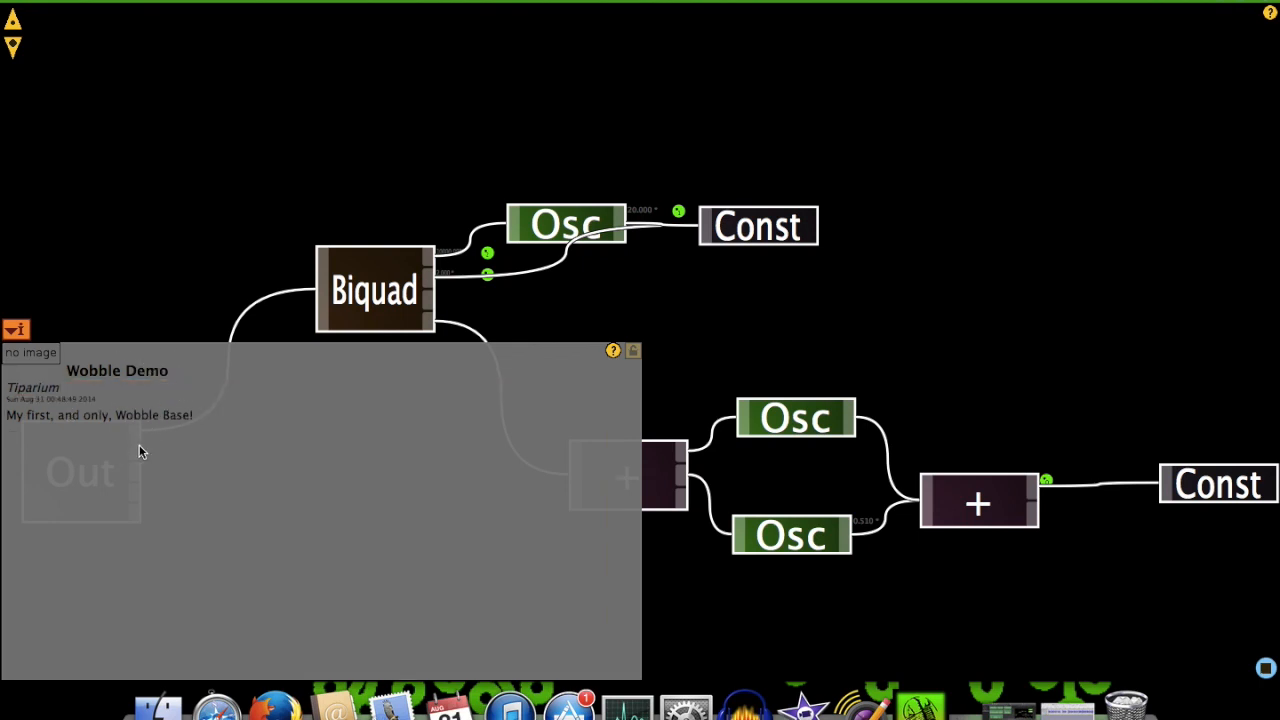
# - Set Tiparium_Fish.jpg from the home folder as the patch's image and leave the patch editor
pyautogui.click(36, 356)
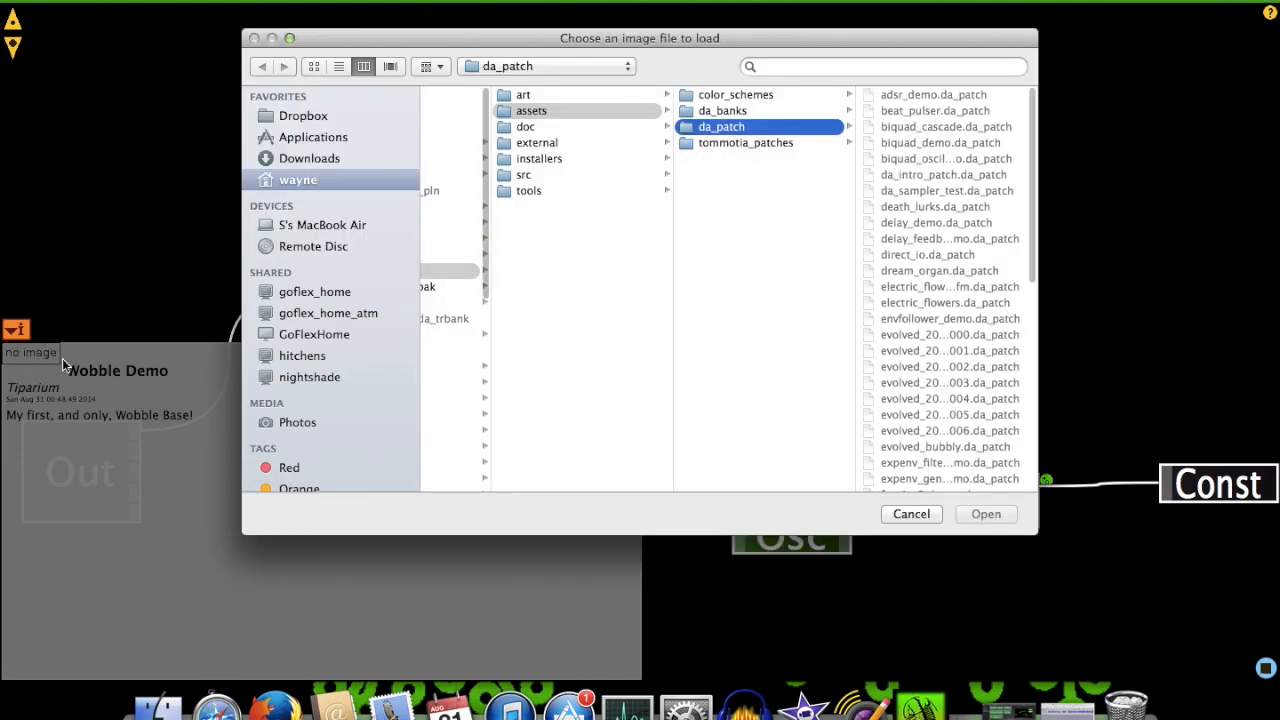
pyautogui.click(298, 179)
pyautogui.scroll(-5, 502, 377)
pyautogui.scroll(-5, 502, 377)
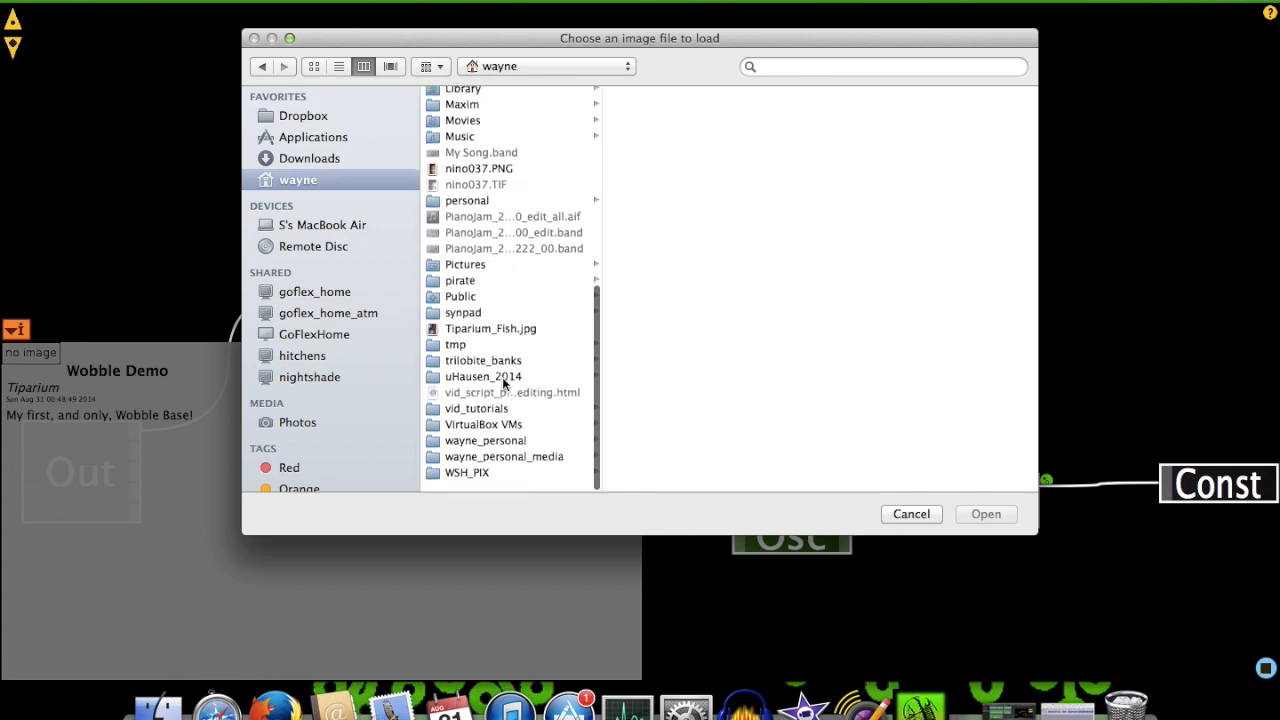
pyautogui.doubleClick(473, 340)
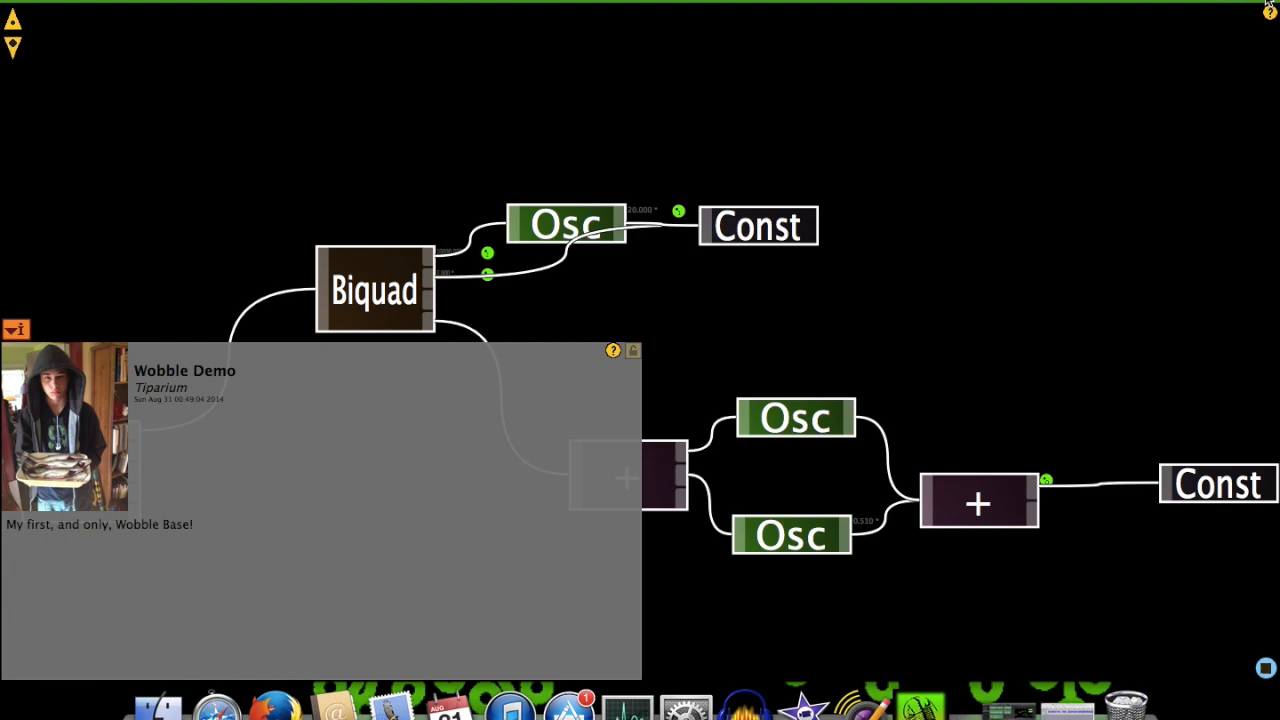
pyautogui.click(1269, 3)
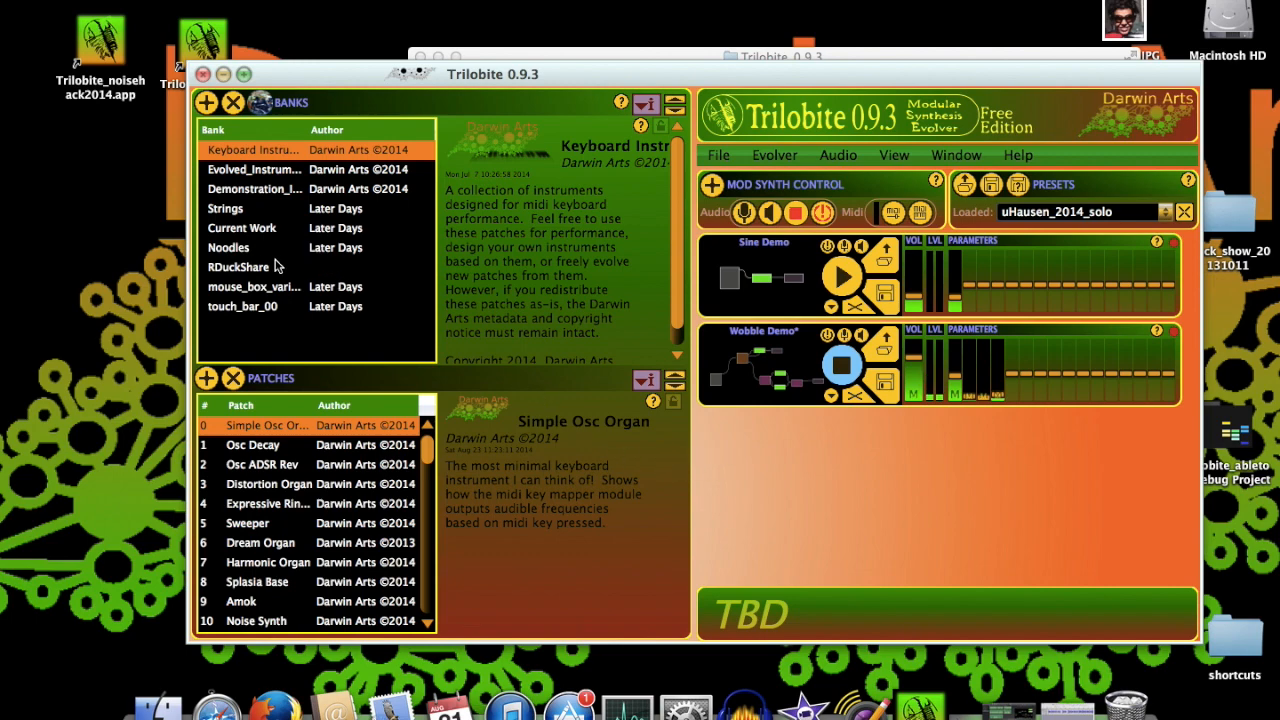
# - Store the Wobble Demo patch from its synth slot in empty patch slot 35 of the Noodles bank
pyautogui.click(231, 250)
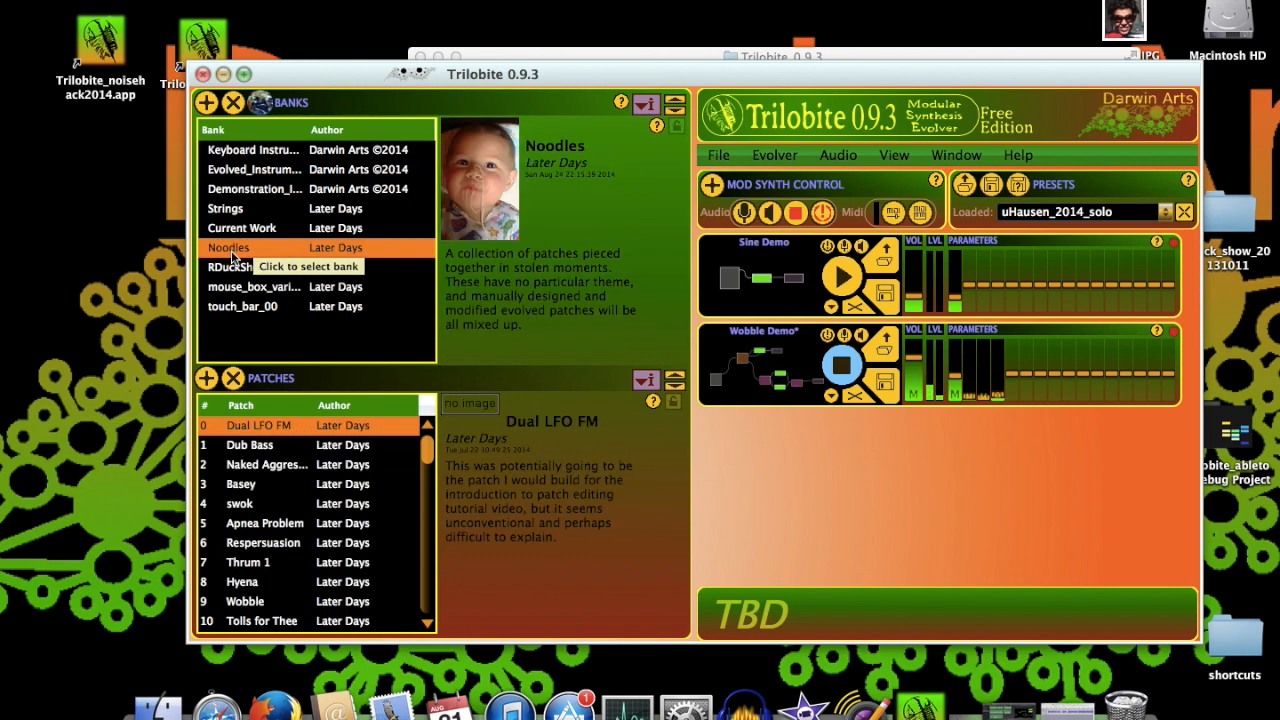
pyautogui.scroll(-10, 350, 566)
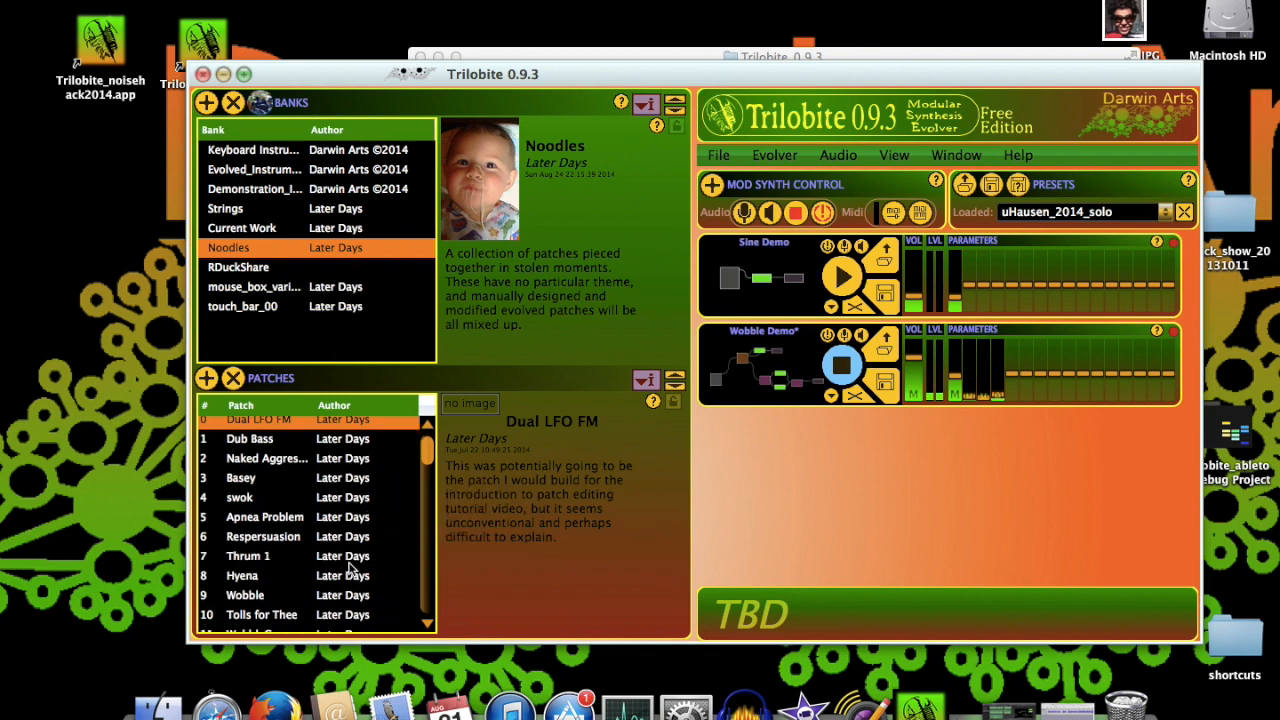
pyautogui.scroll(-5, 350, 566)
pyautogui.scroll(3, 350, 566)
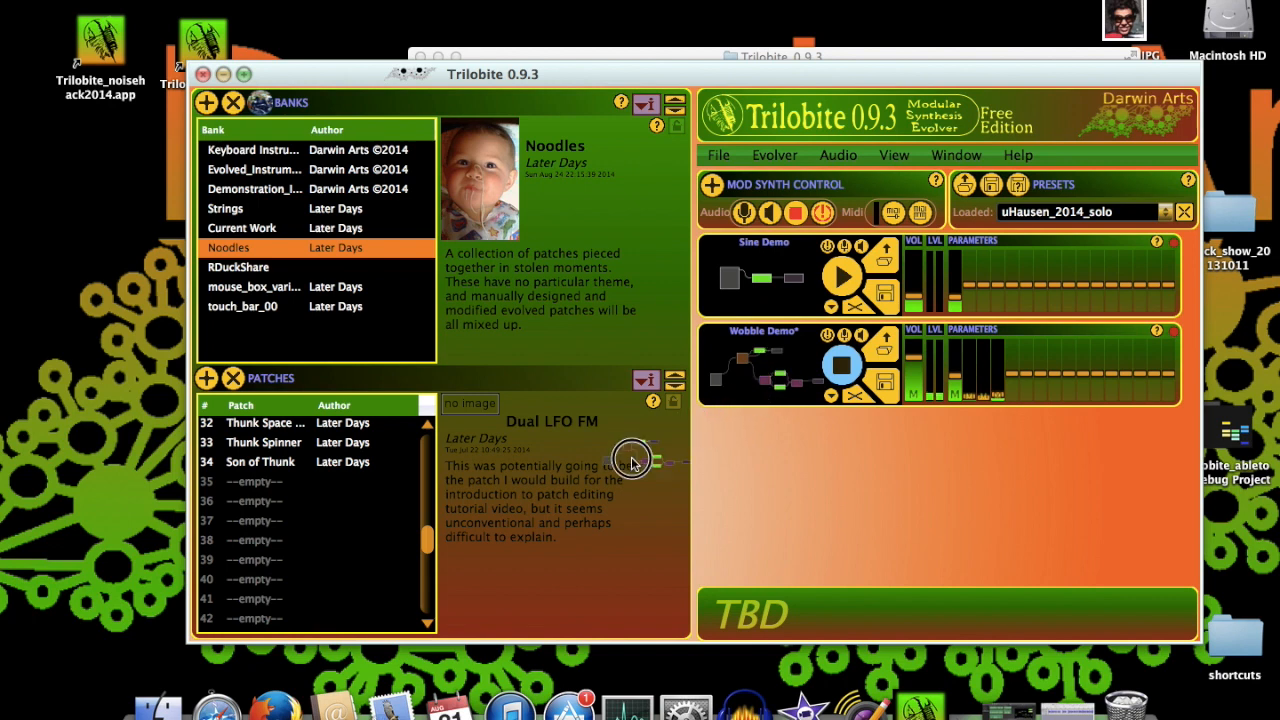
pyautogui.click(290, 484)
pyautogui.moveTo(287, 484); pyautogui.dragTo(288, 484)
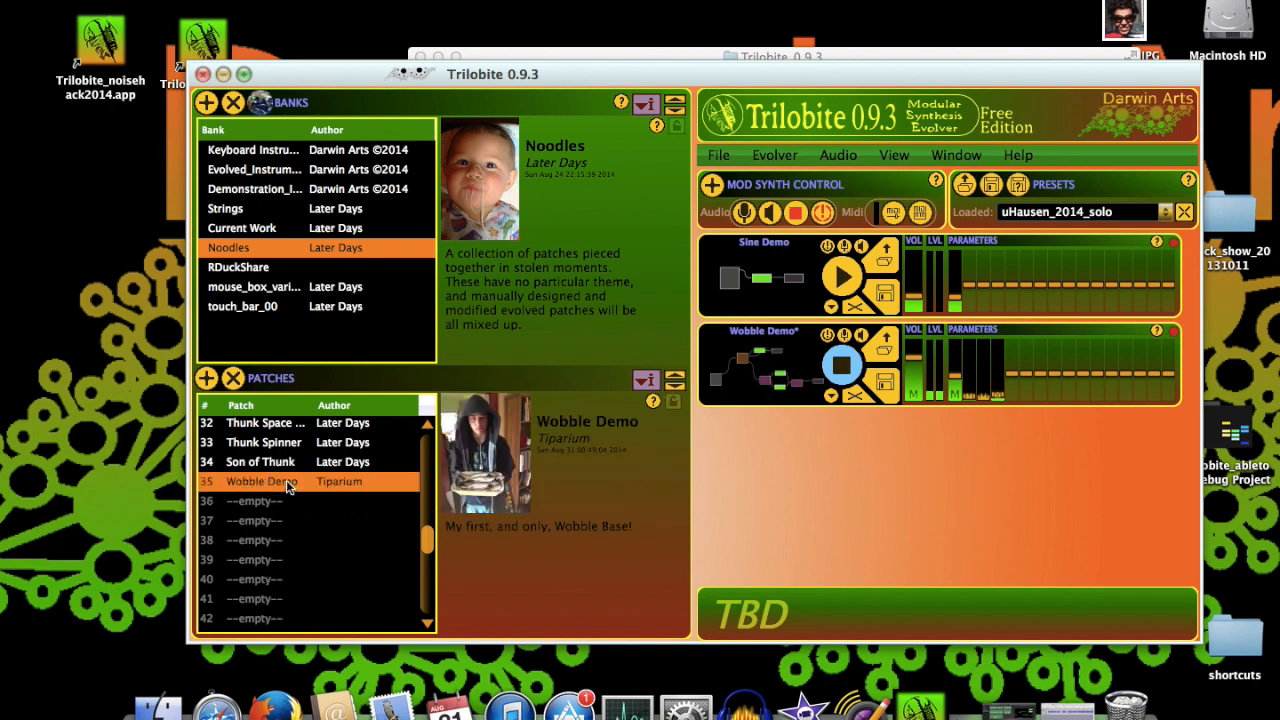